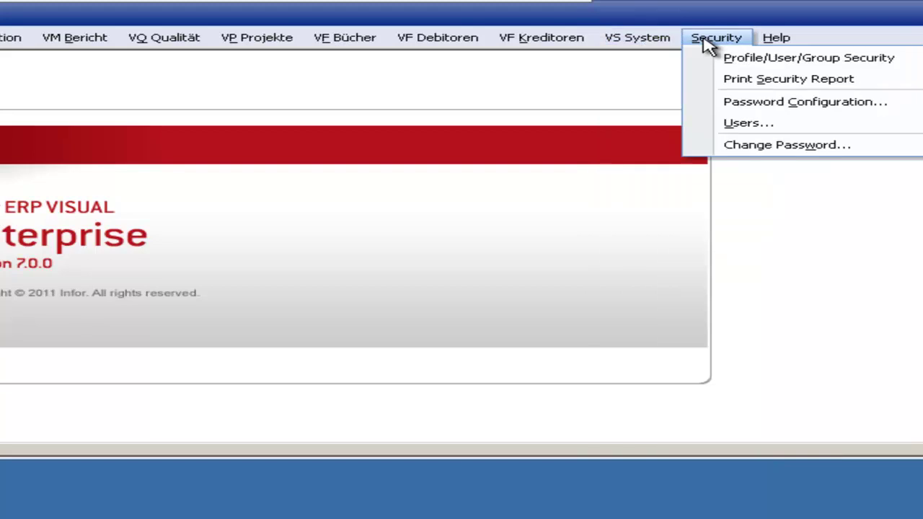
# Step: Create a new user account with its user ID and repeated password, then close the Users window
pyautogui.click(728, 125)
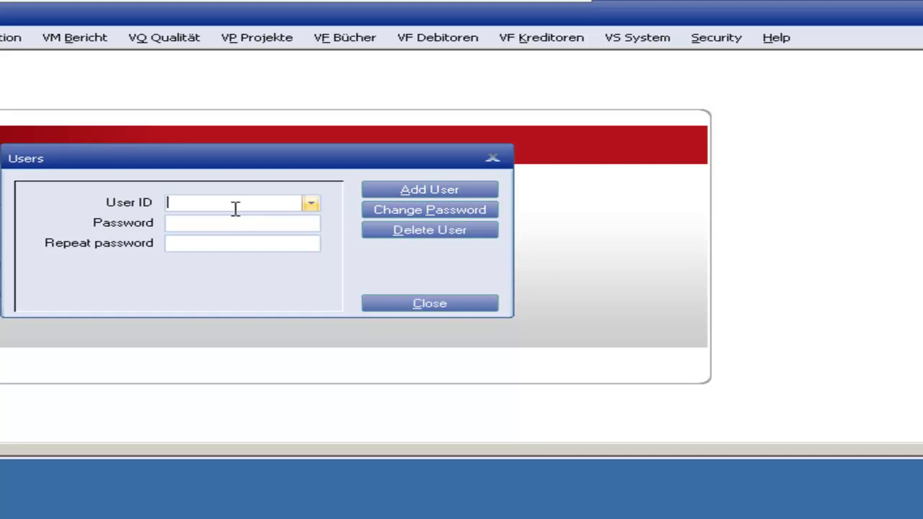
pyautogui.press('Tab')
pyautogui.press('Tab')
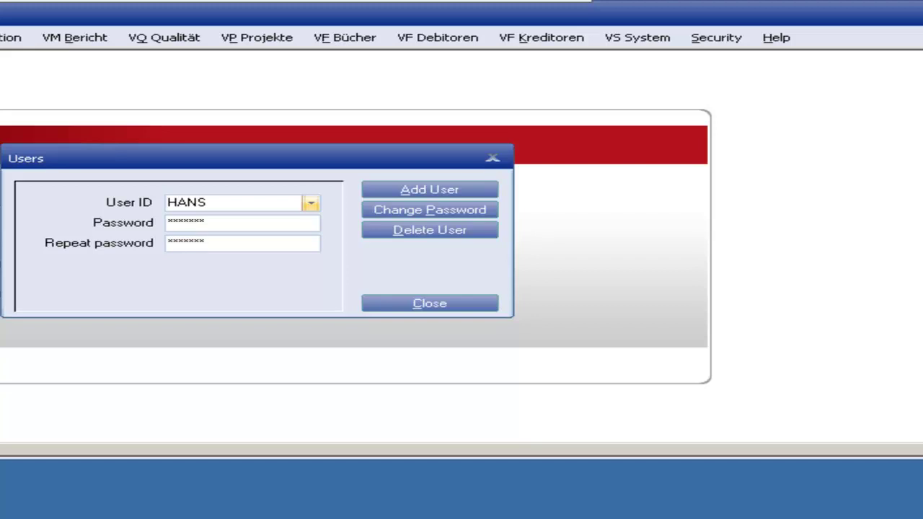
pyautogui.click(495, 189)
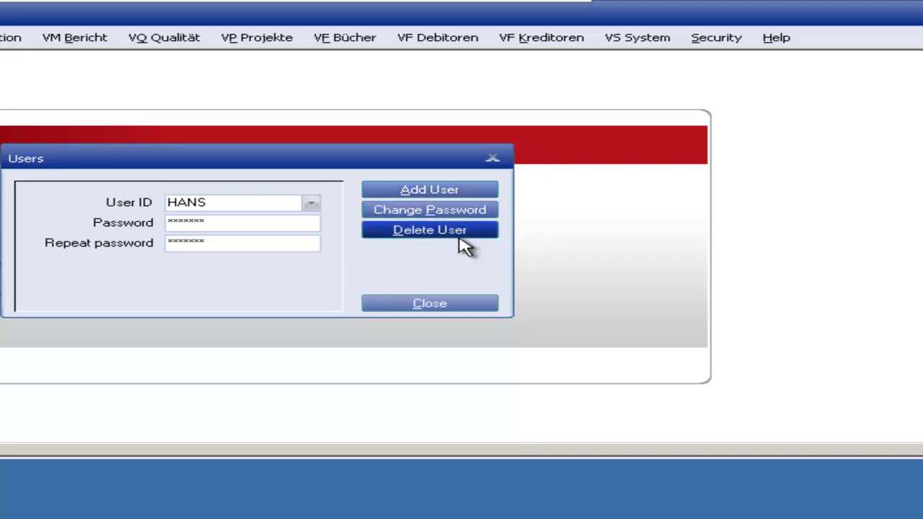
pyautogui.click(457, 189)
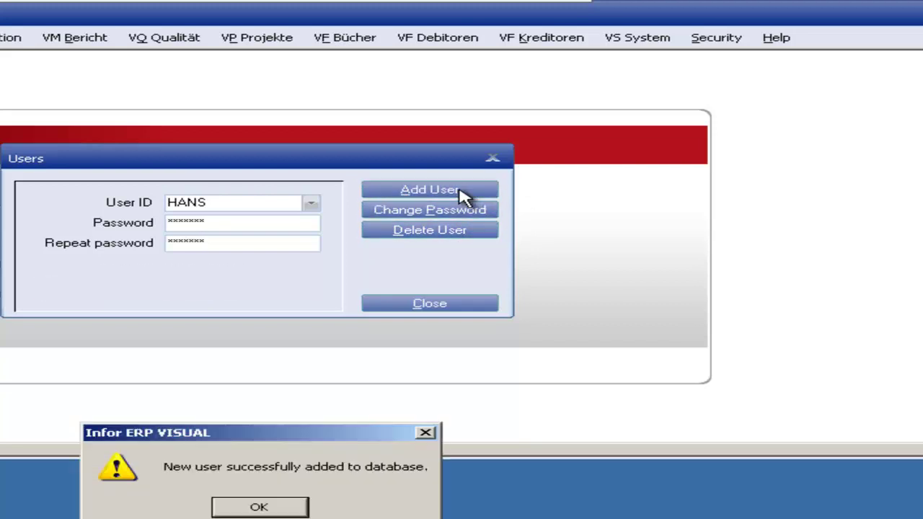
pyautogui.click(269, 508)
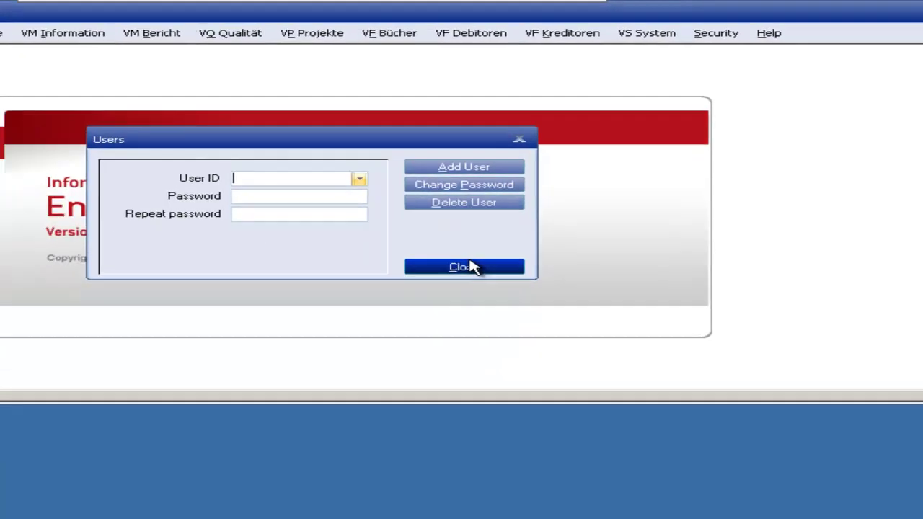
pyautogui.click(472, 267)
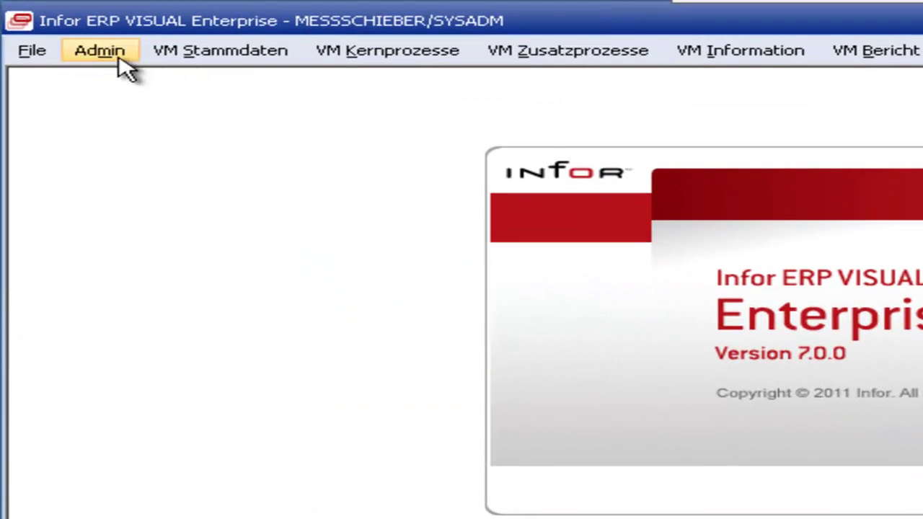
# Step: Drop open the VM Stammdaten menu to list parts, warehouses, customers and suppliers
pyautogui.click(186, 58)
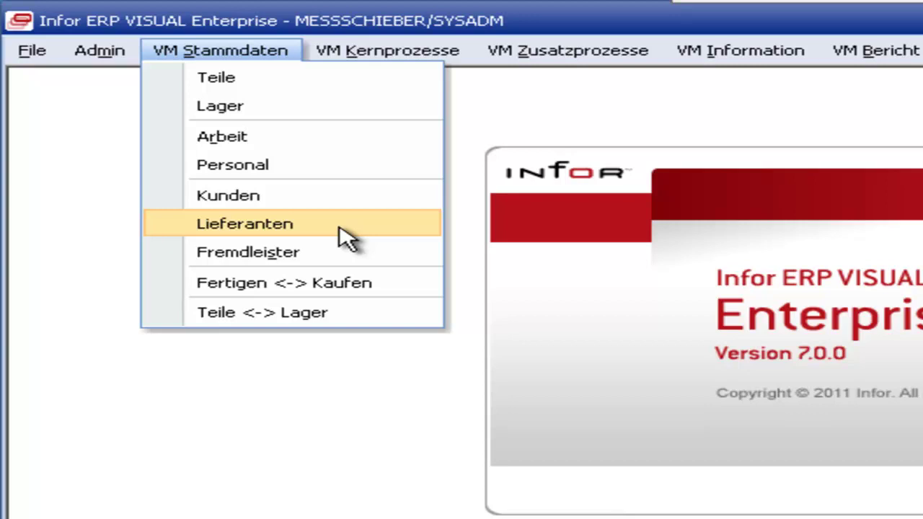
# Step: Open Lieferanten and view its Contact, Accounting, User Defined, VAT, Payment and Specifications tabs
pyautogui.click(345, 238)
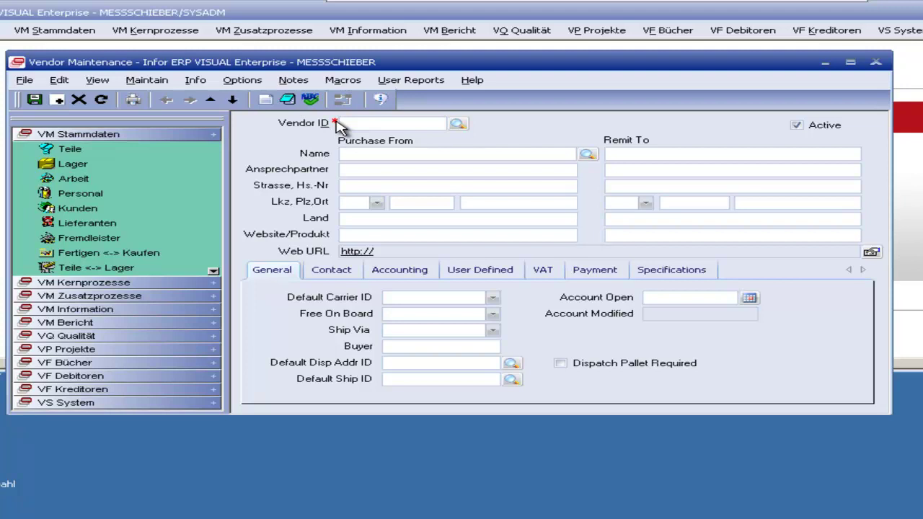
pyautogui.click(333, 272)
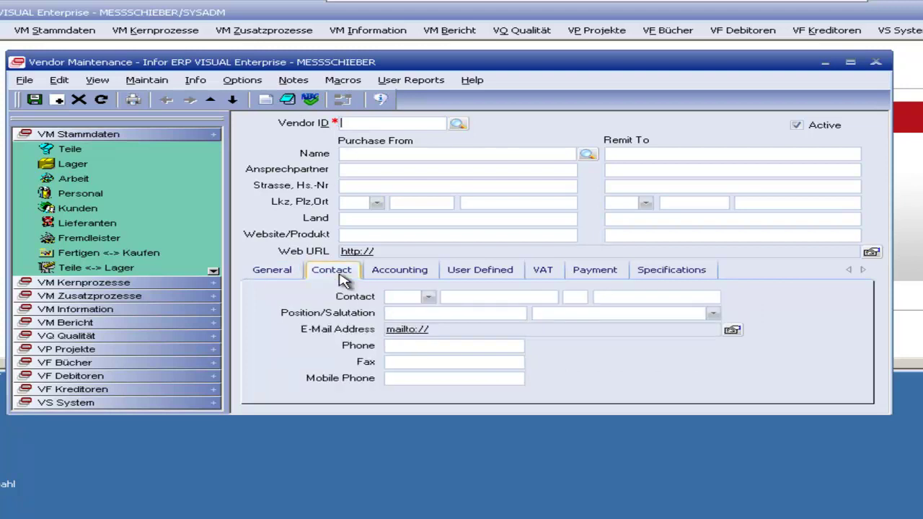
pyautogui.click(382, 283)
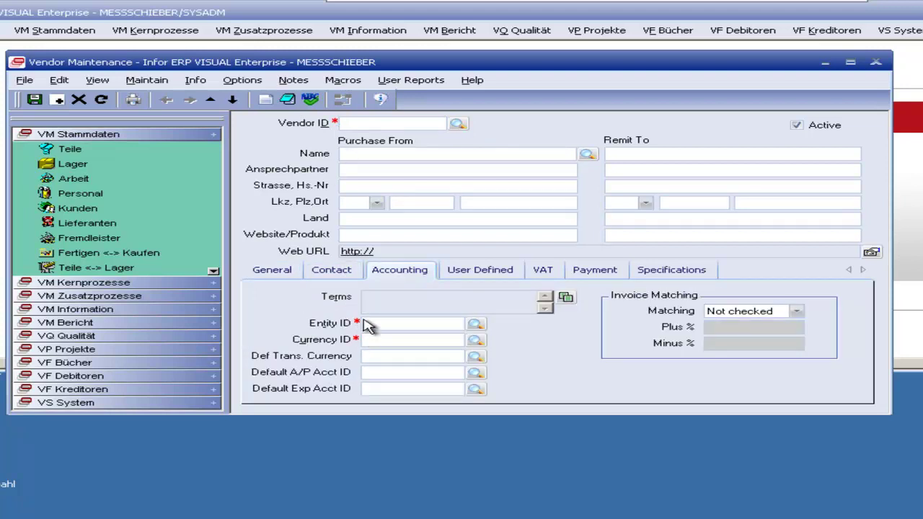
pyautogui.click(470, 271)
pyautogui.click(551, 270)
pyautogui.click(592, 271)
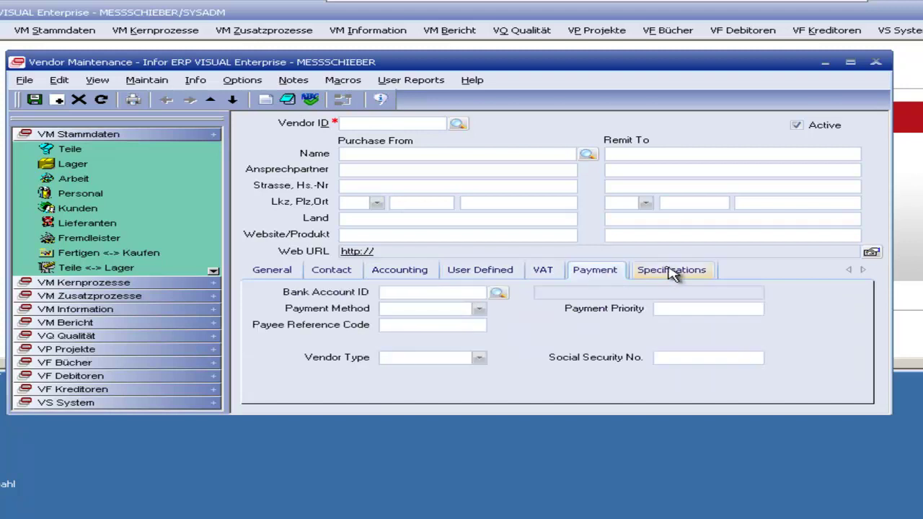
pyautogui.click(671, 272)
pyautogui.click(271, 270)
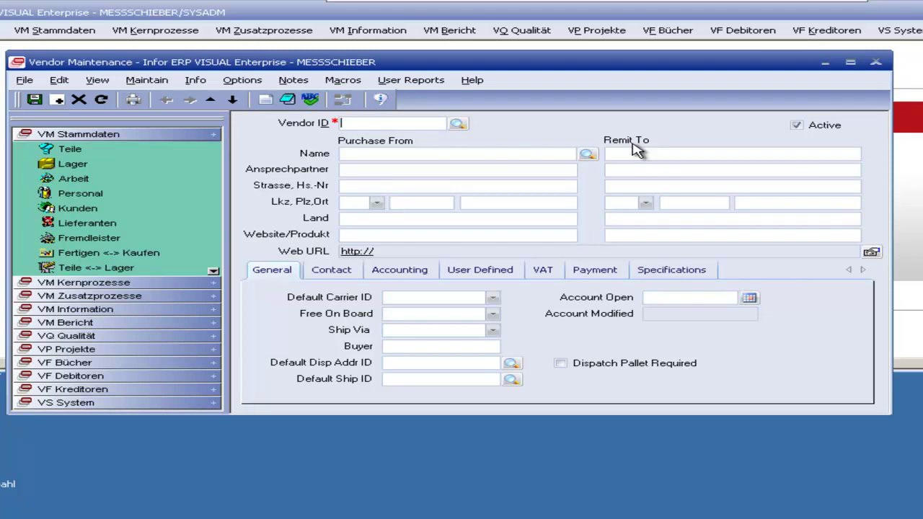
# Step: Open and close the vendor Shipping Addresses window from the Maintain menu
pyautogui.click(146, 80)
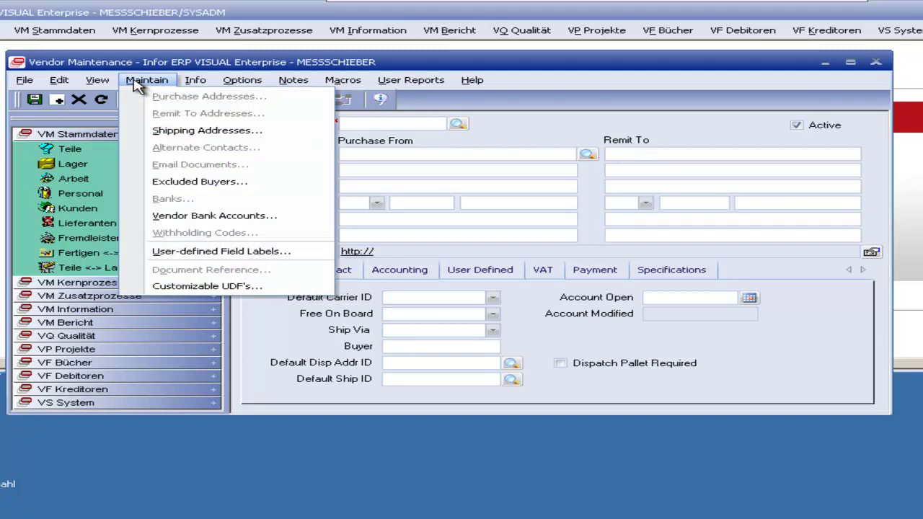
pyautogui.click(253, 131)
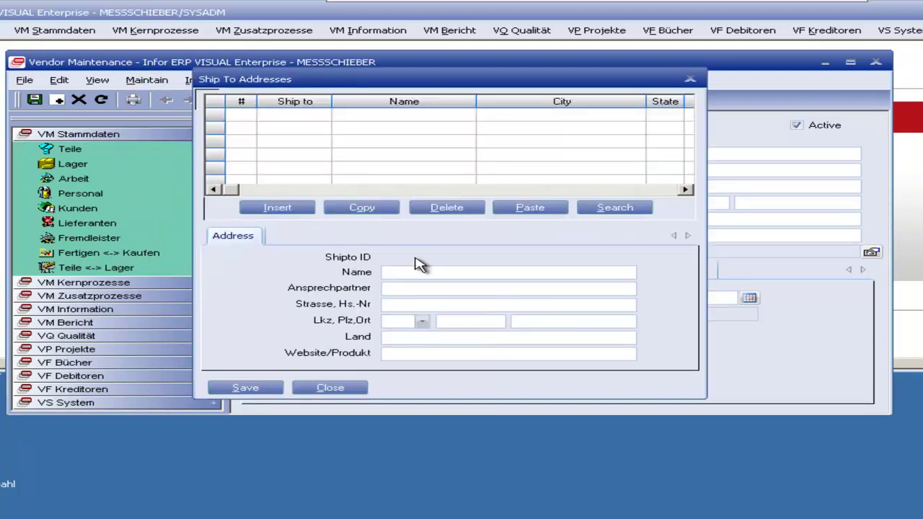
pyautogui.click(690, 79)
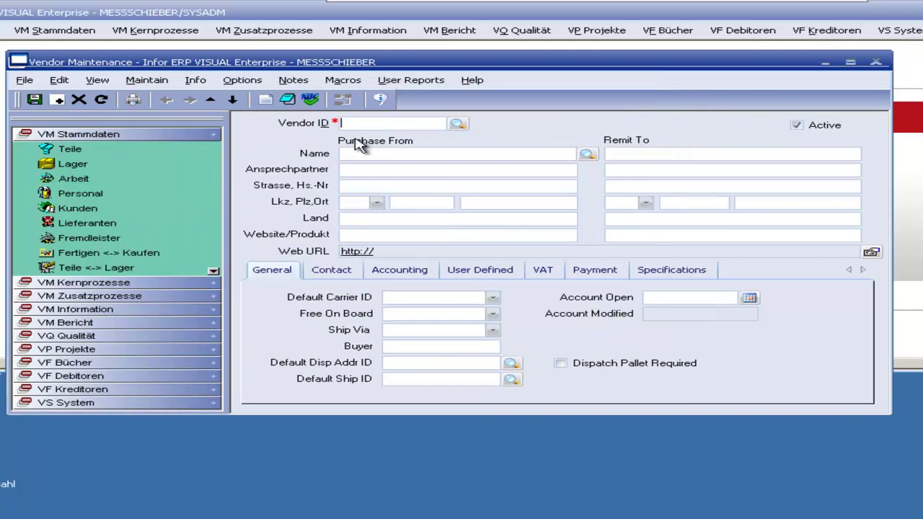
pyautogui.click(146, 80)
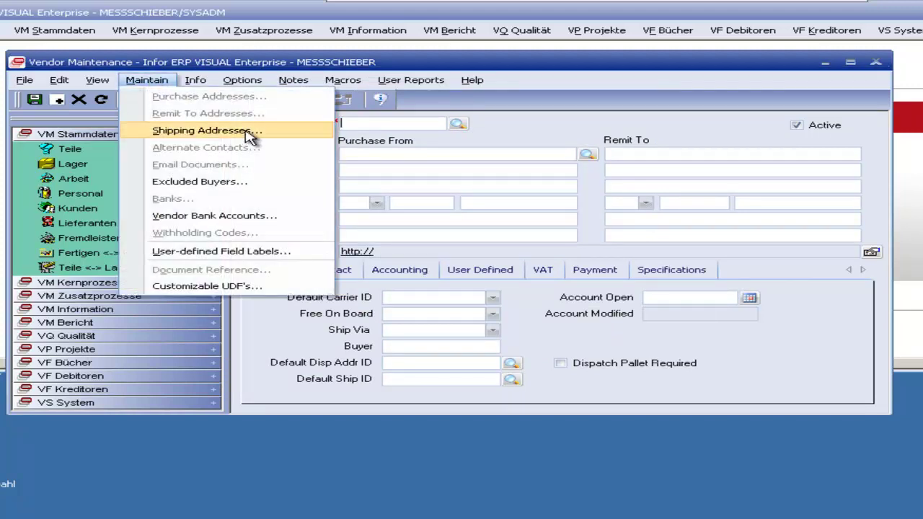
pyautogui.click(526, 129)
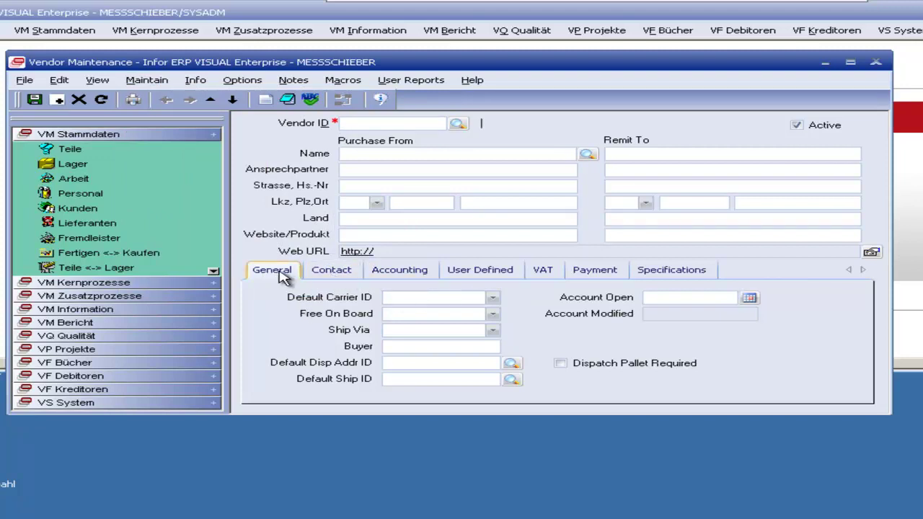
# Step: Browse the vendor tabs, check the VAT Code choices, and bring up the Vendors lookup
pyautogui.click(326, 279)
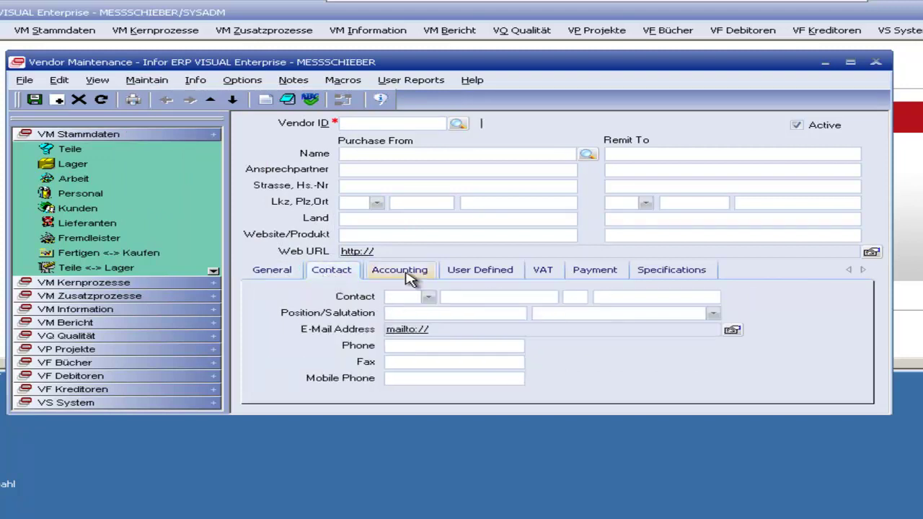
pyautogui.click(410, 275)
pyautogui.click(486, 279)
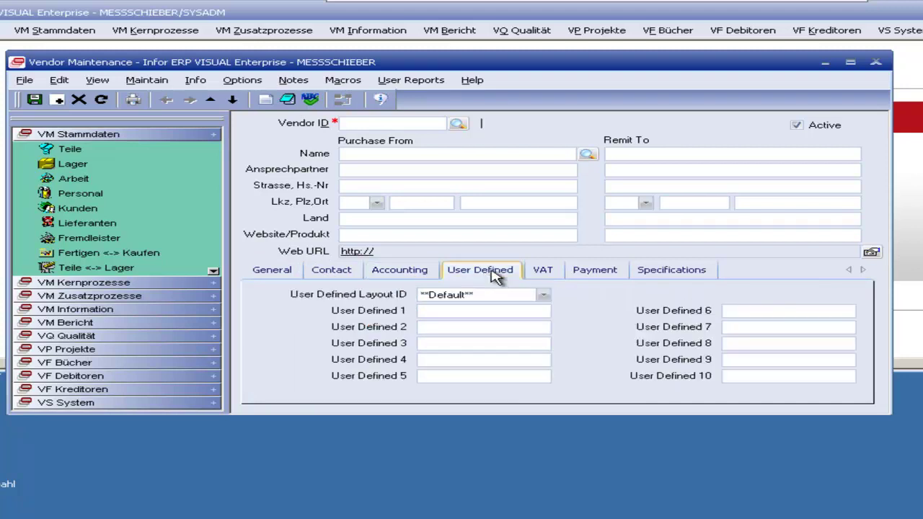
pyautogui.click(552, 278)
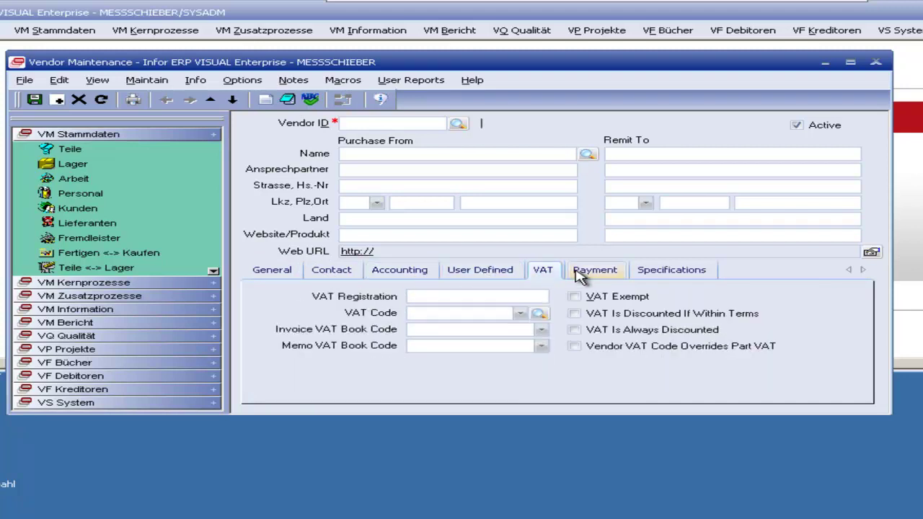
pyautogui.click(519, 314)
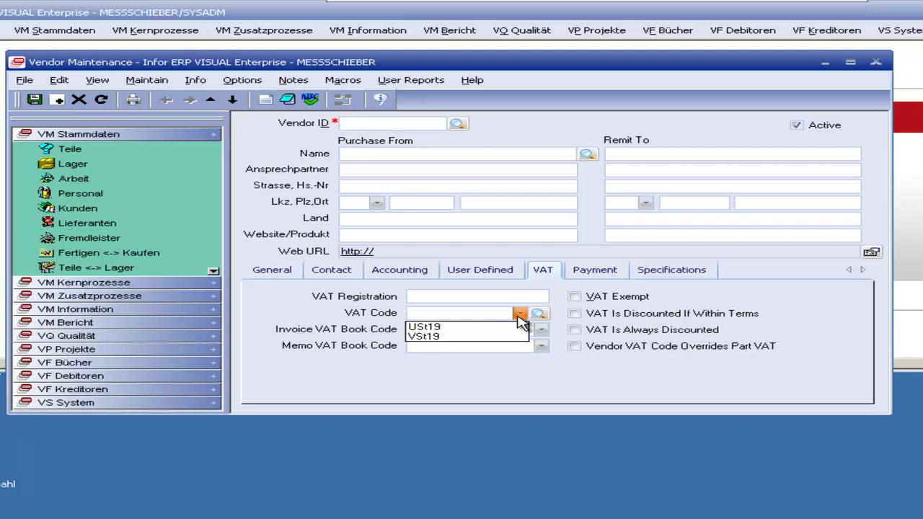
pyautogui.click(519, 315)
pyautogui.click(593, 274)
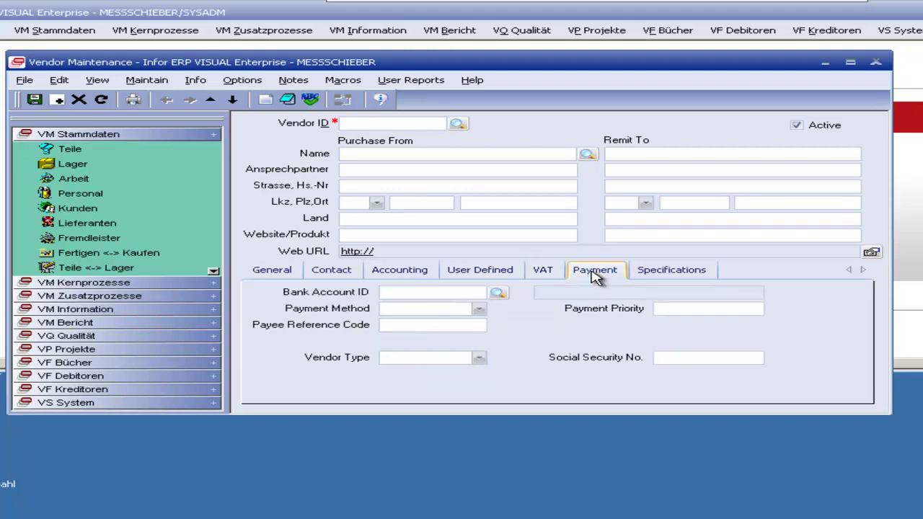
pyautogui.click(656, 271)
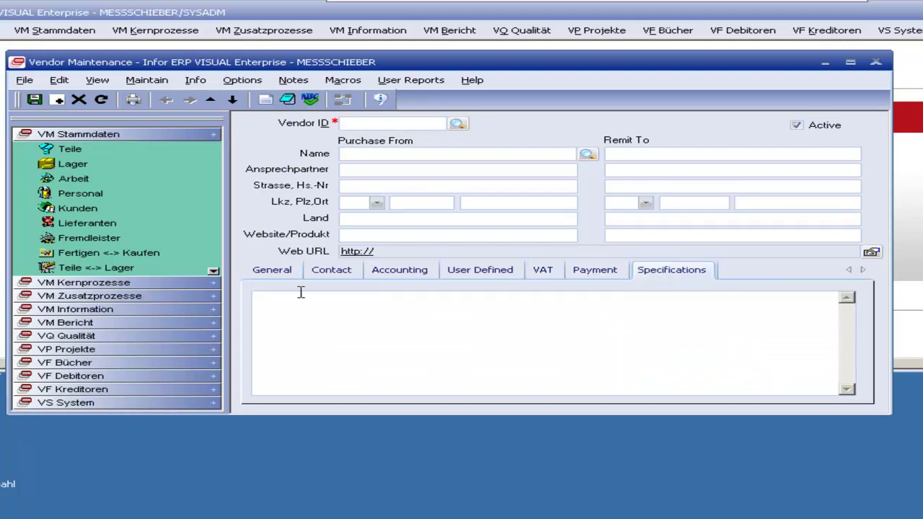
pyautogui.click(287, 276)
pyautogui.click(457, 125)
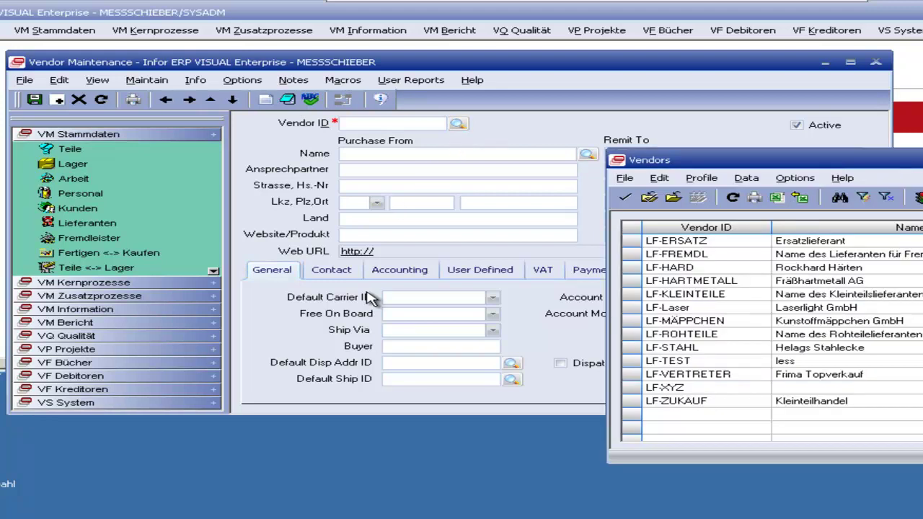
# Step: Load vendor LF-XYZ into the form and view its Contact and Accounting details
pyautogui.moveTo(841, 160); pyautogui.dragTo(837, 85)
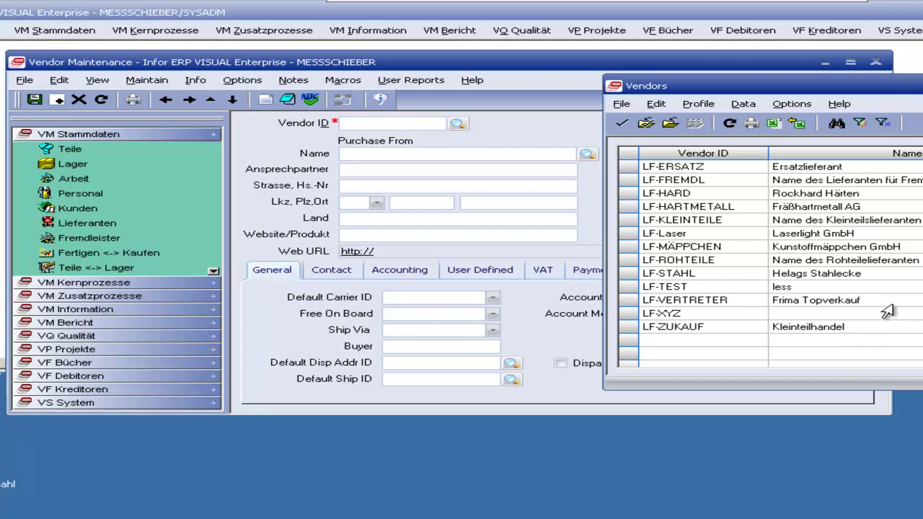
pyautogui.doubleClick(670, 313)
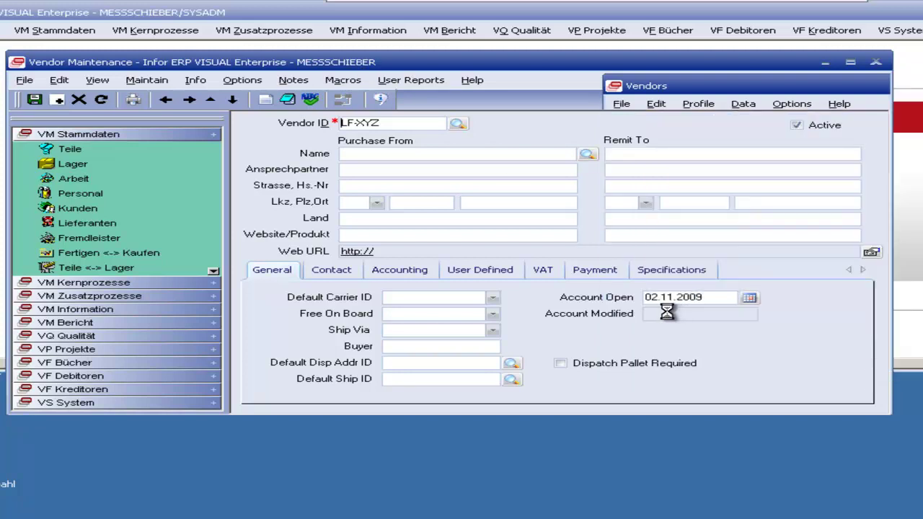
pyautogui.click(337, 281)
pyautogui.click(408, 275)
pyautogui.click(482, 273)
pyautogui.click(429, 276)
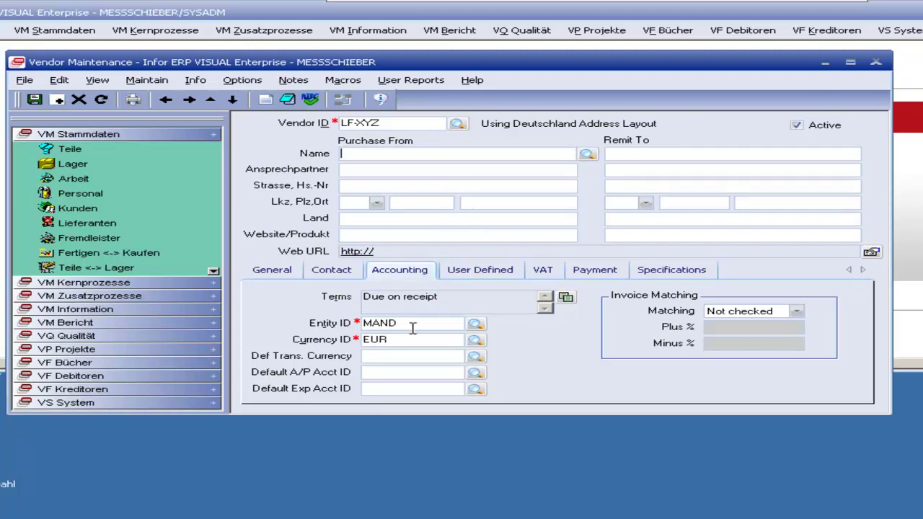
# Step: Check LF-XYZ's User Defined, Payment and Specifications tabs, then reopen and dismiss the Vendors lookup
pyautogui.click(482, 277)
pyautogui.click(594, 274)
pyautogui.click(663, 274)
pyautogui.click(271, 273)
pyautogui.click(458, 124)
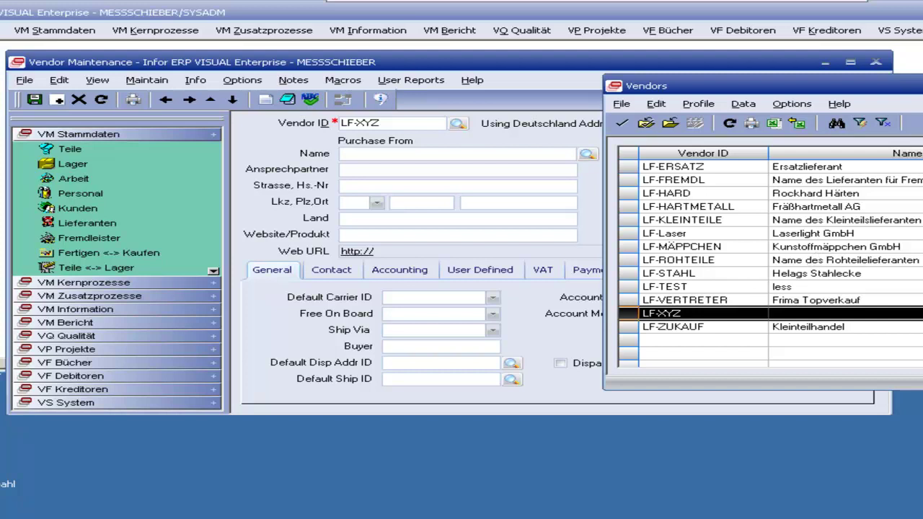
pyautogui.press('Return')
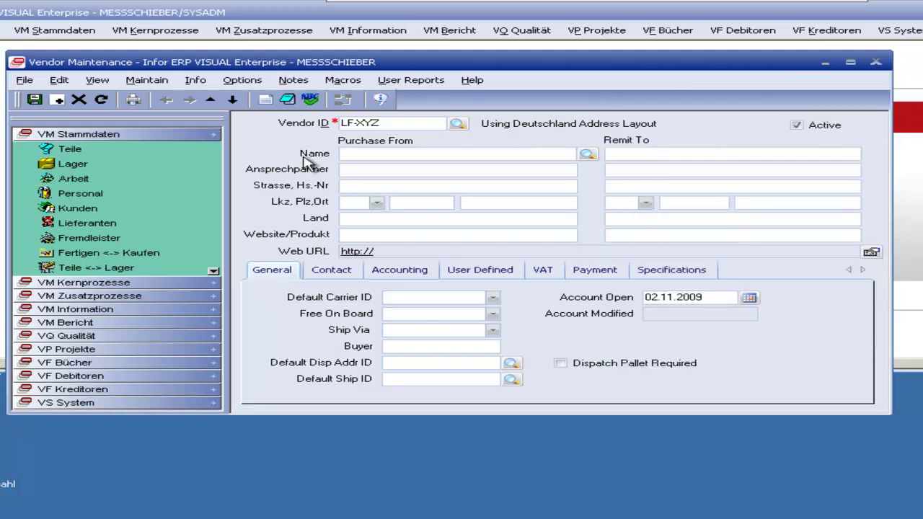
# Step: Start a new vendor record with purchase-from name Testfirma 2 and enter its contact person
pyautogui.click(58, 101)
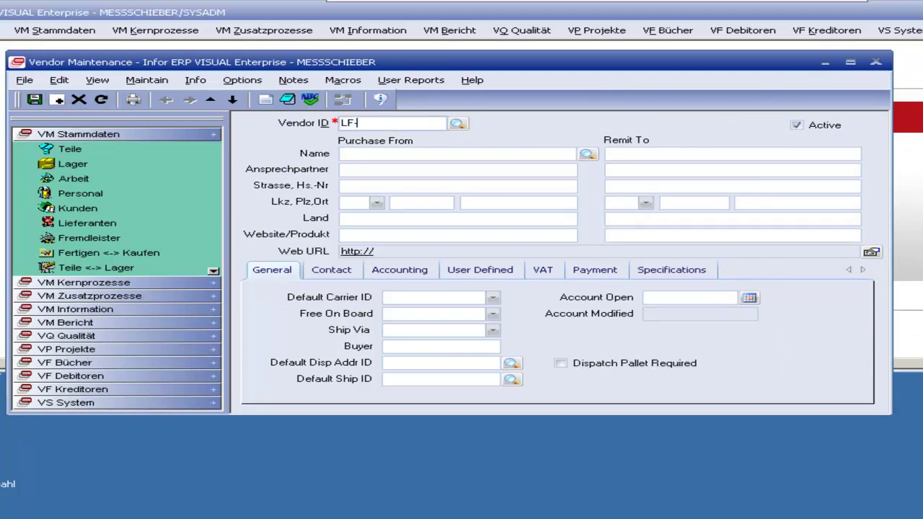
pyautogui.press('Tab')
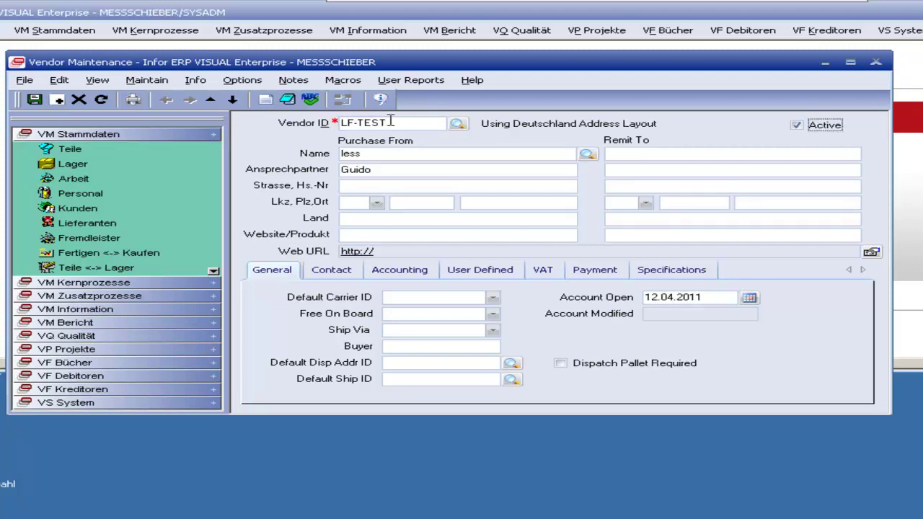
pyautogui.click(57, 100)
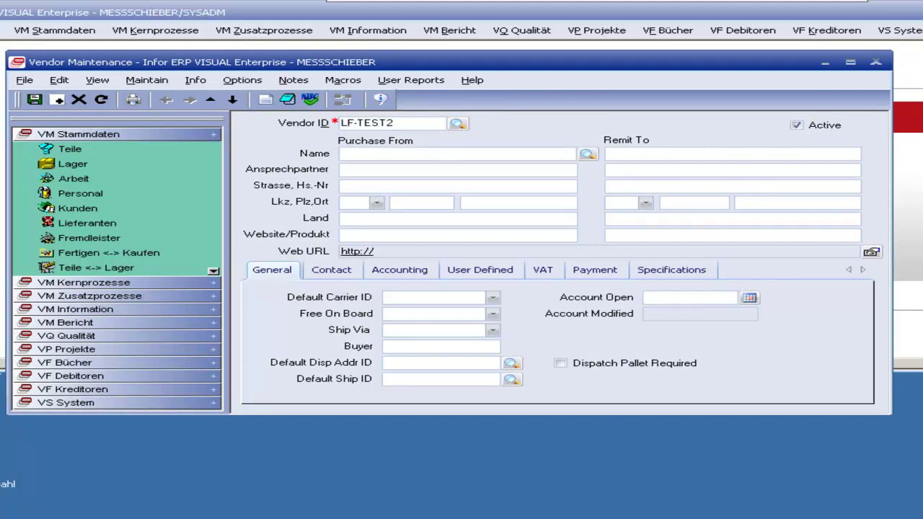
pyautogui.click(436, 153)
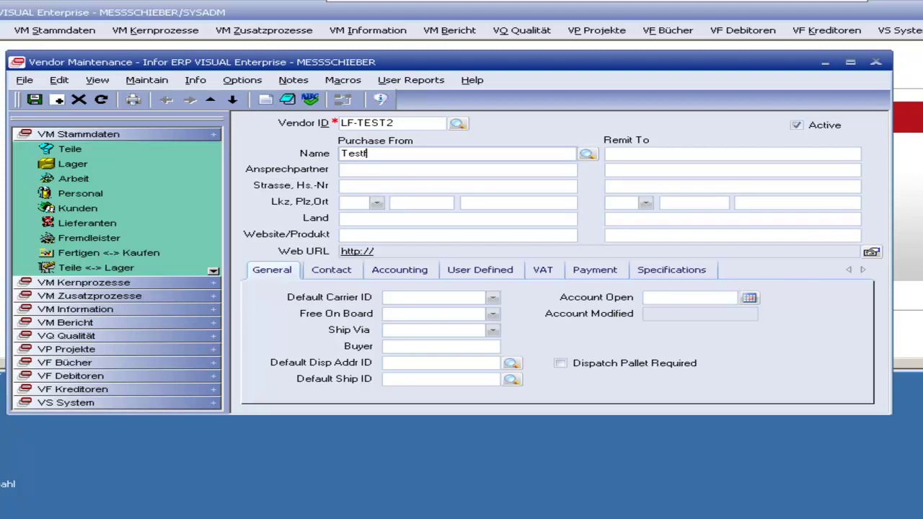
pyautogui.click(342, 169)
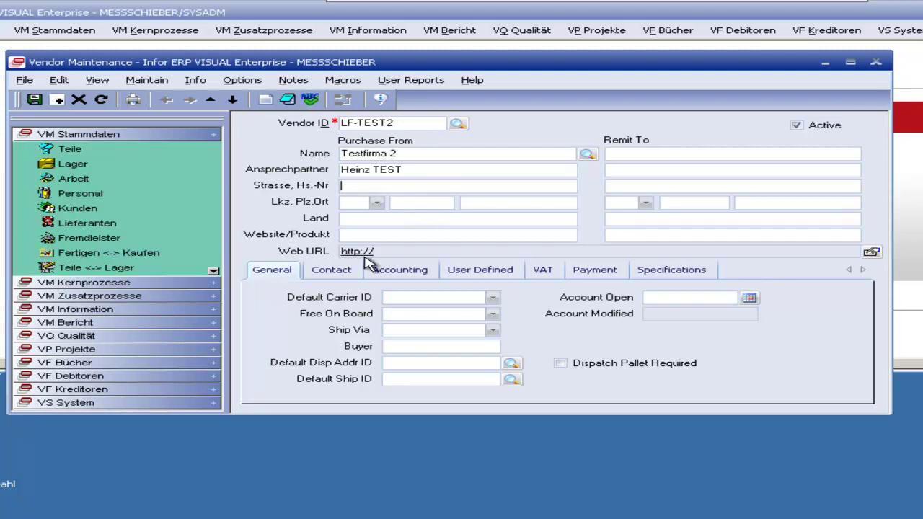
# Step: On the Accounting tab, set the vendor's entity to MAND and currency to EUR
pyautogui.click(392, 274)
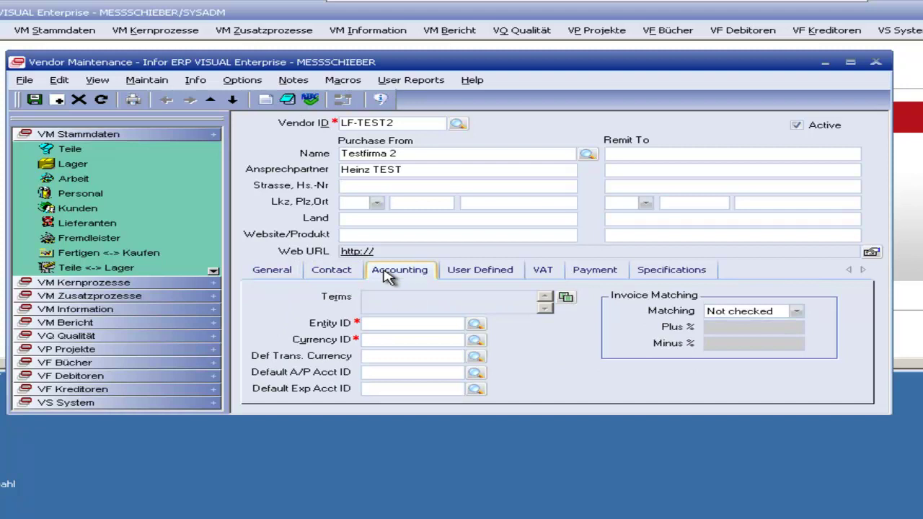
pyautogui.click(475, 324)
pyautogui.click(271, 166)
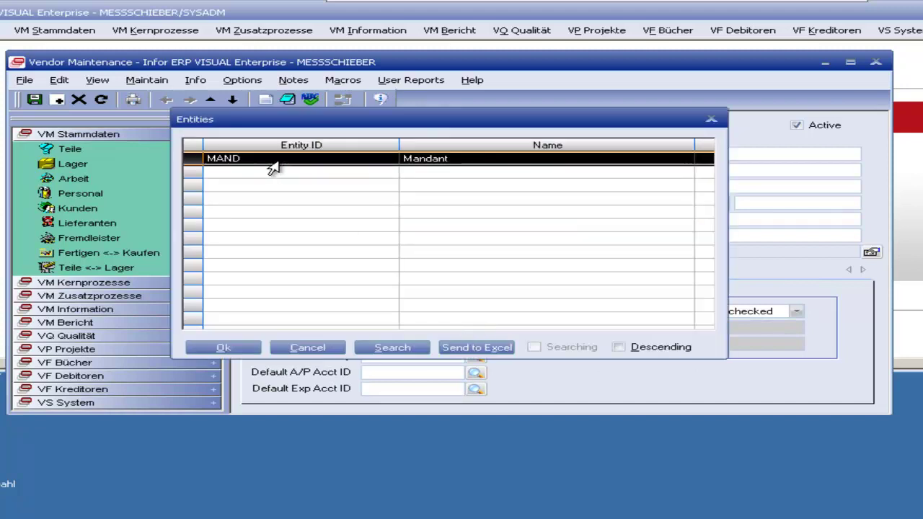
pyautogui.doubleClick(271, 166)
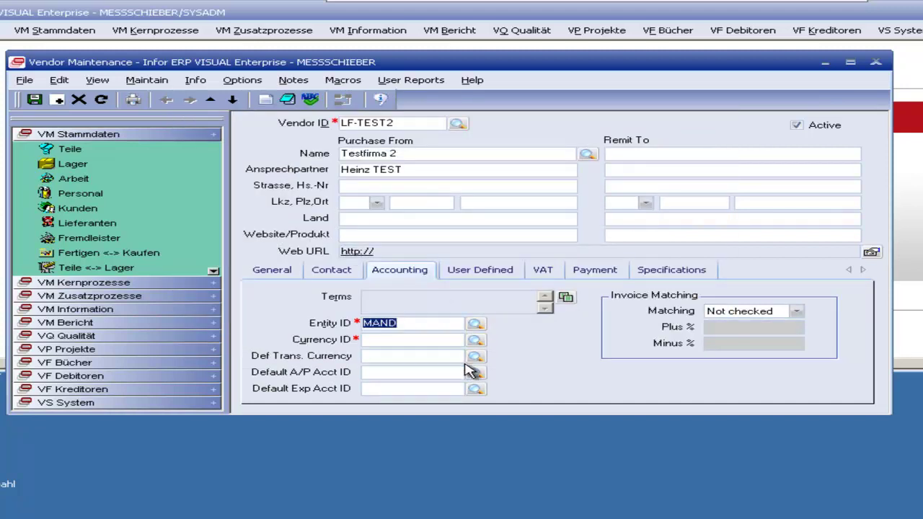
pyautogui.click(475, 339)
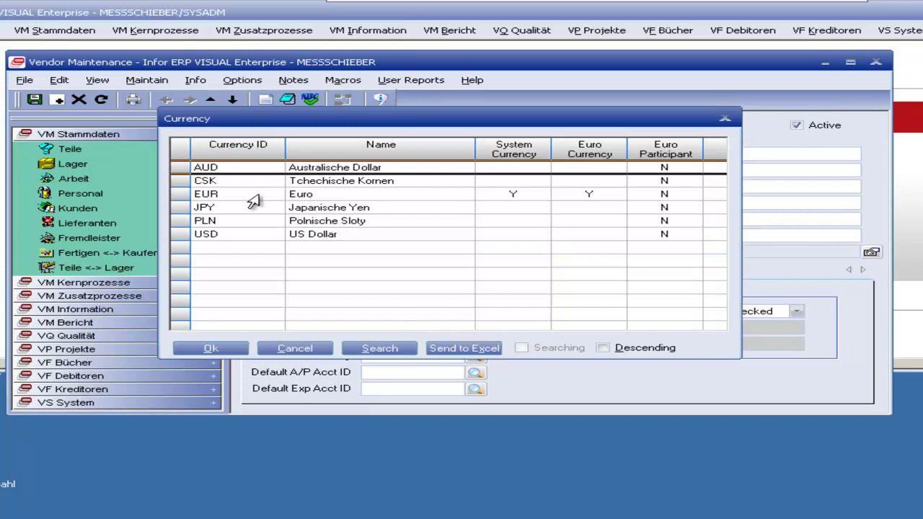
pyautogui.click(195, 196)
pyautogui.doubleClick(348, 195)
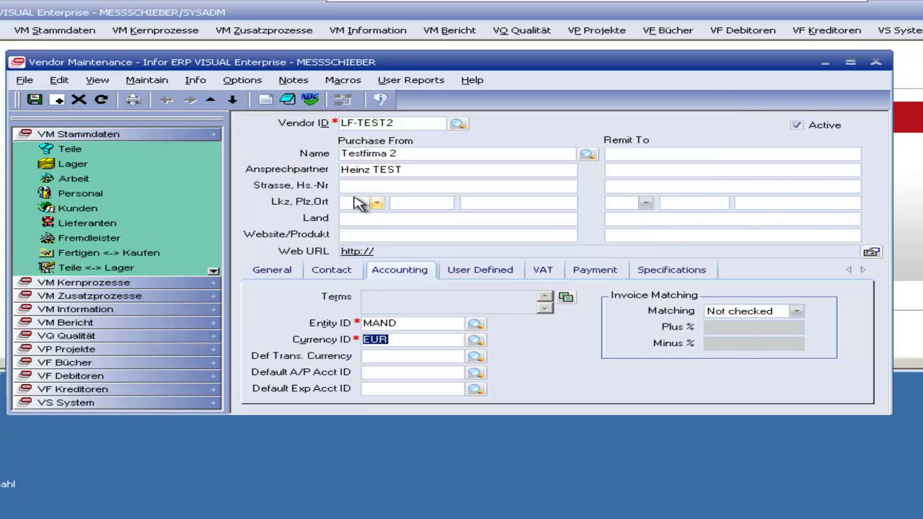
# Step: On the VAT tab, choose USt19 as the vendor's VAT code
pyautogui.click(546, 272)
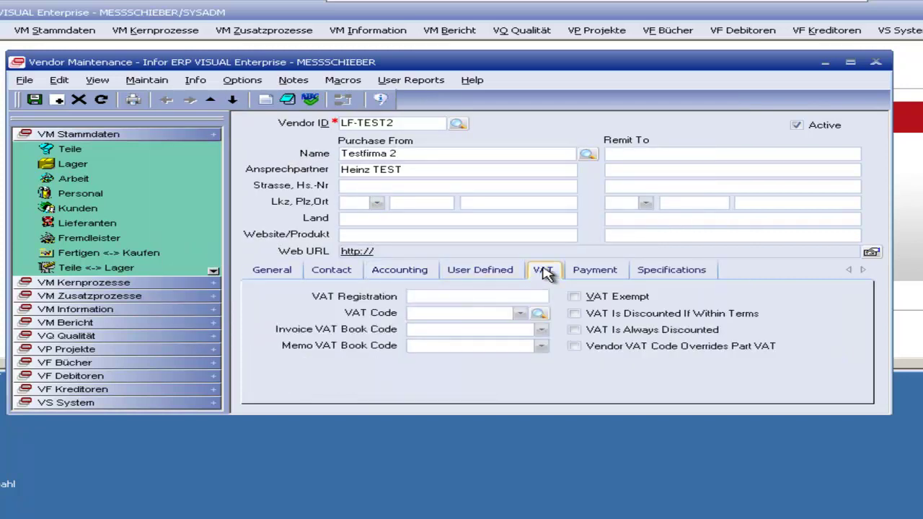
pyautogui.click(520, 313)
pyautogui.click(494, 324)
pyautogui.click(663, 153)
# Step: Save vendor LF-TEST2 and confirm the Maintain menu's address entries are now enabled
pyautogui.click(144, 81)
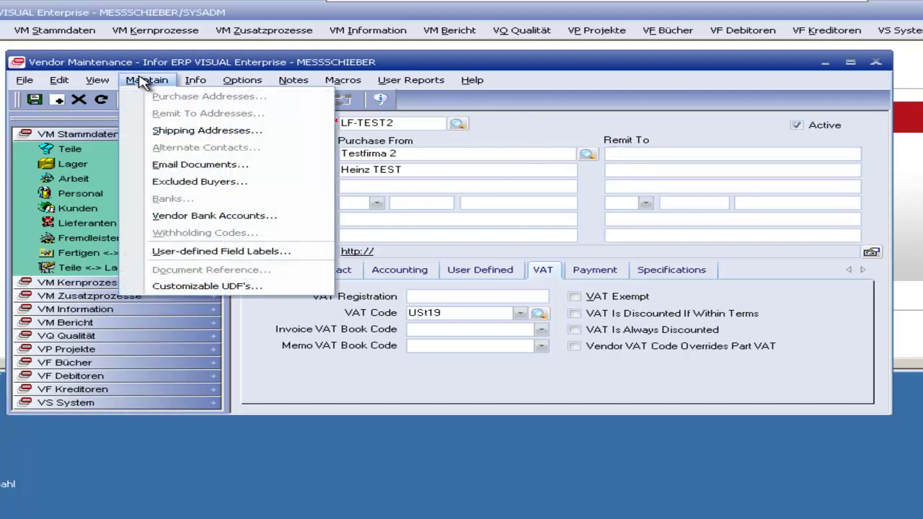
pyautogui.click(142, 81)
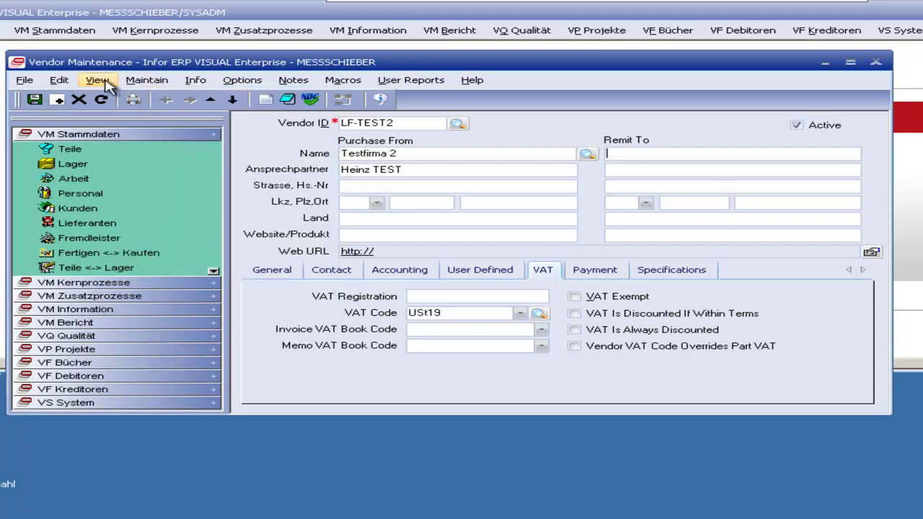
pyautogui.click(36, 100)
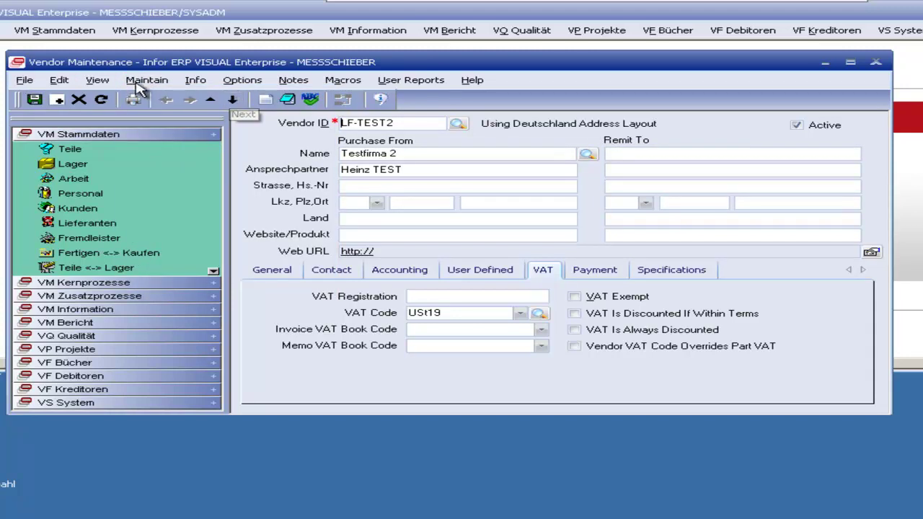
pyautogui.click(142, 81)
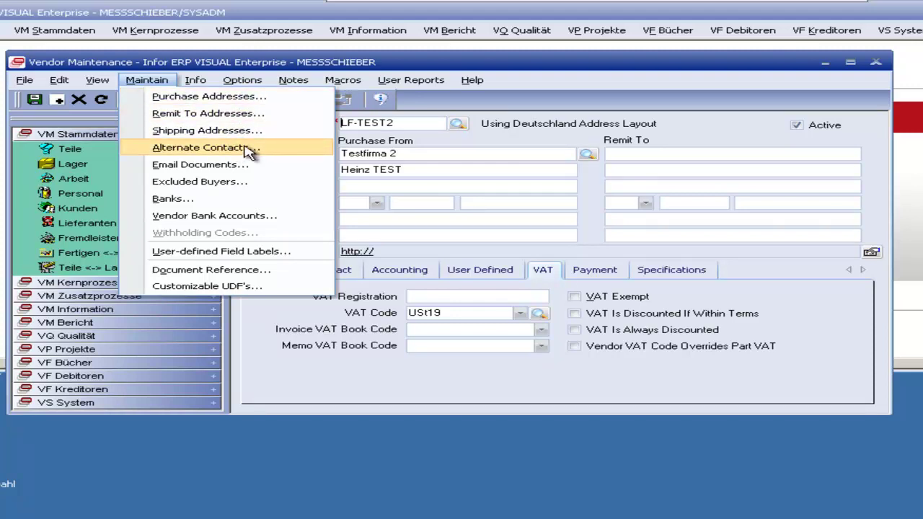
# Step: Review the vendor's Contact tab and its salutation choices without changing them
pyautogui.click(461, 249)
pyautogui.click(339, 269)
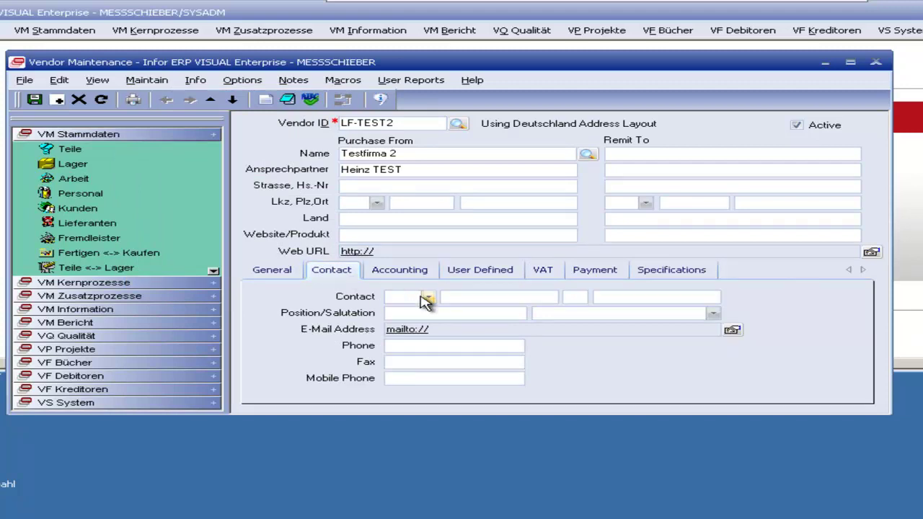
pyautogui.click(606, 299)
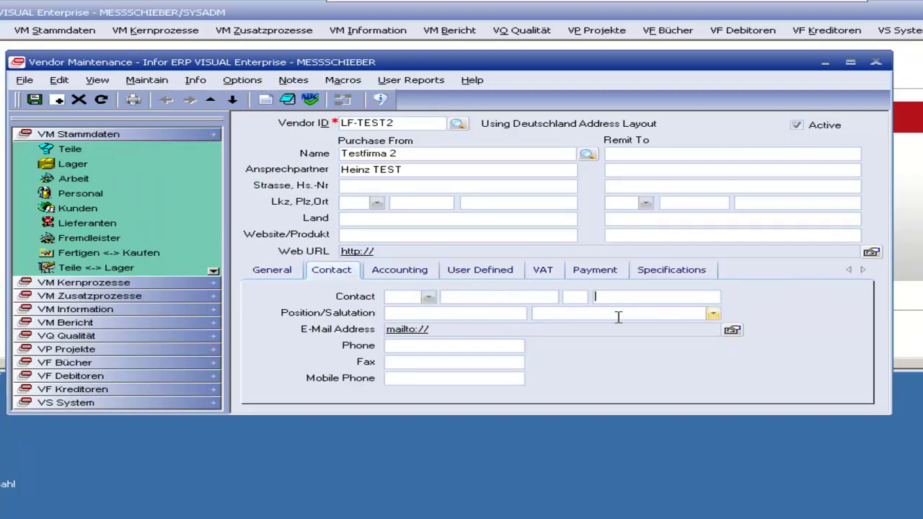
pyautogui.click(431, 298)
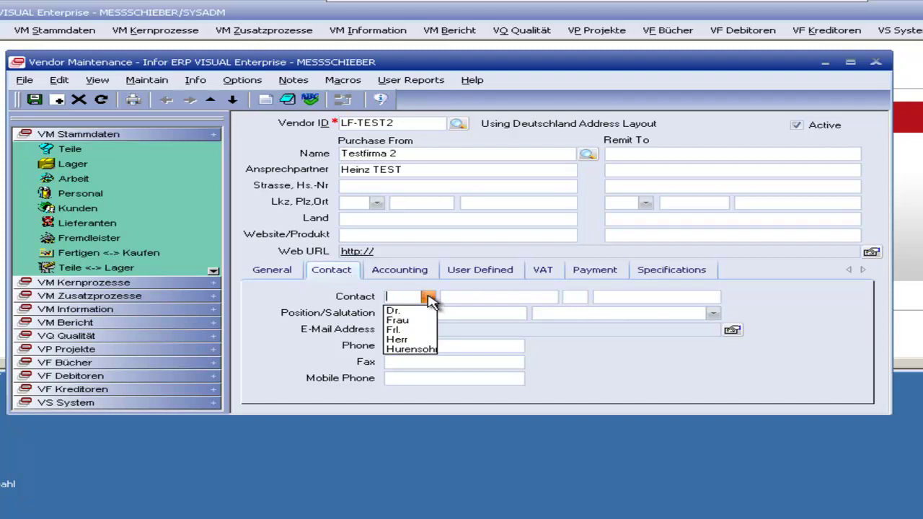
pyautogui.click(428, 300)
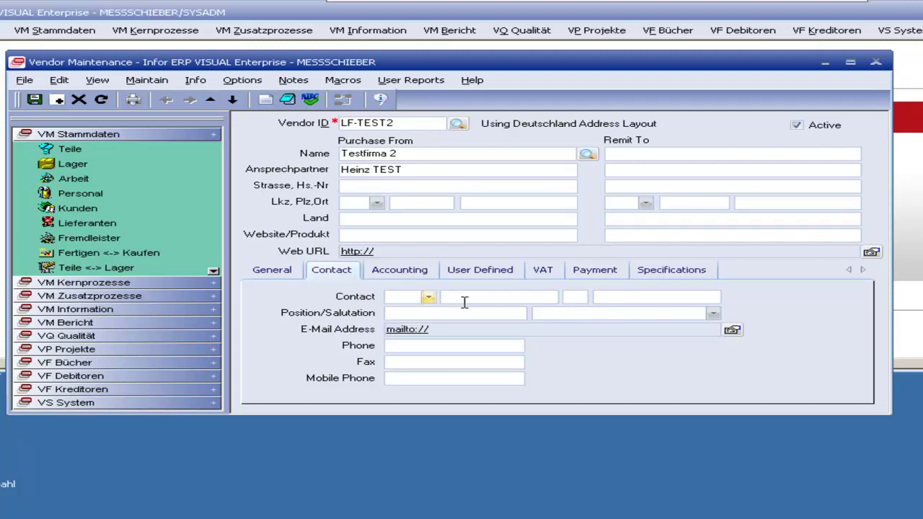
# Step: Inspect the vendor's Purchase and Remit To address lists from the Maintain menu
pyautogui.click(146, 80)
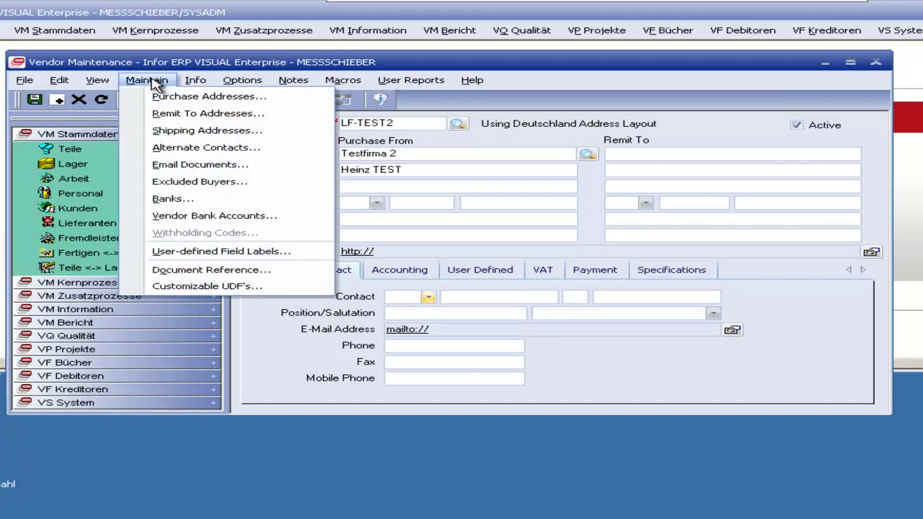
pyautogui.click(218, 106)
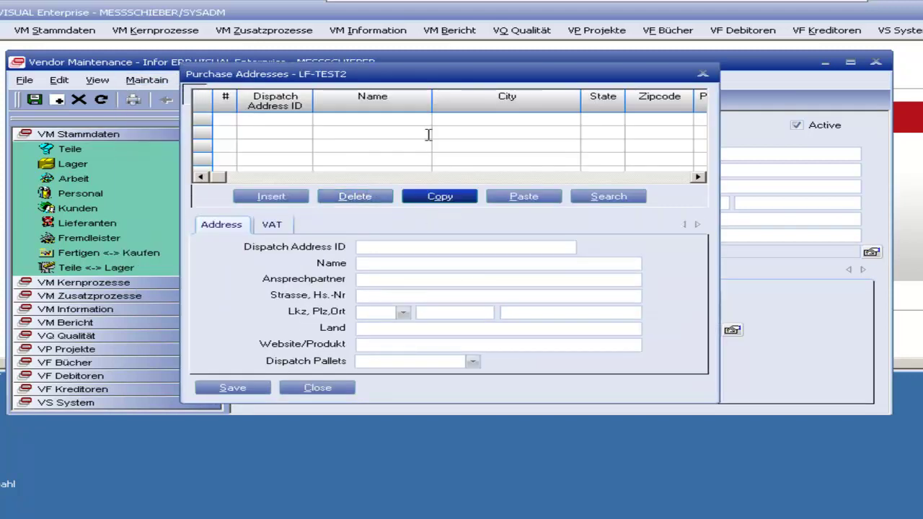
pyautogui.moveTo(398, 85); pyautogui.dragTo(443, 154)
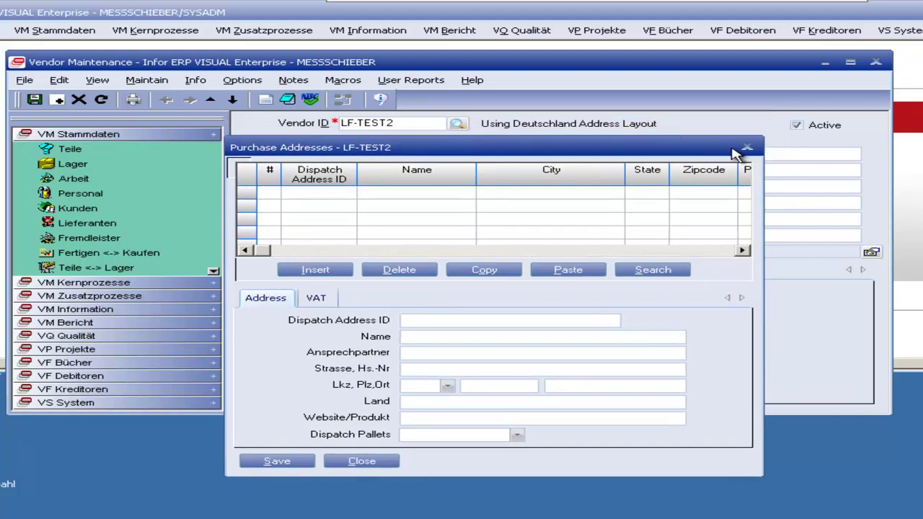
pyautogui.click(748, 145)
pyautogui.click(146, 79)
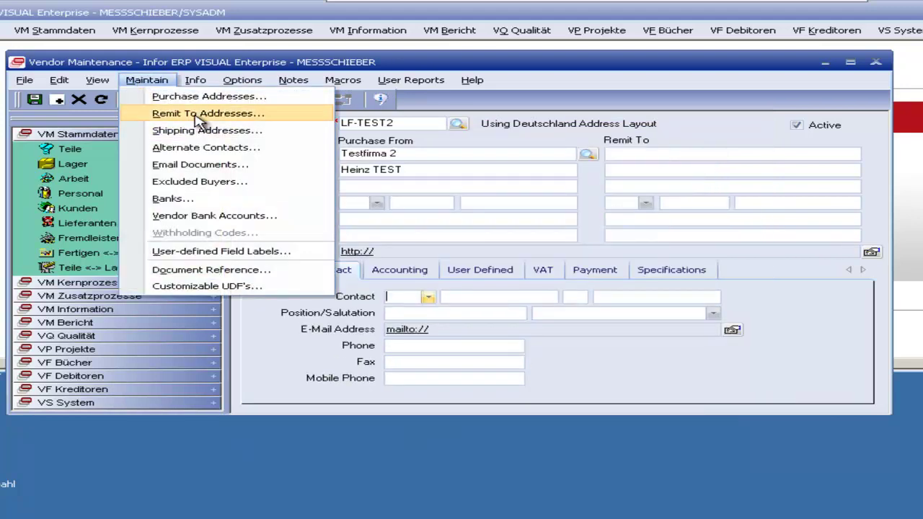
pyautogui.click(151, 113)
pyautogui.click(690, 82)
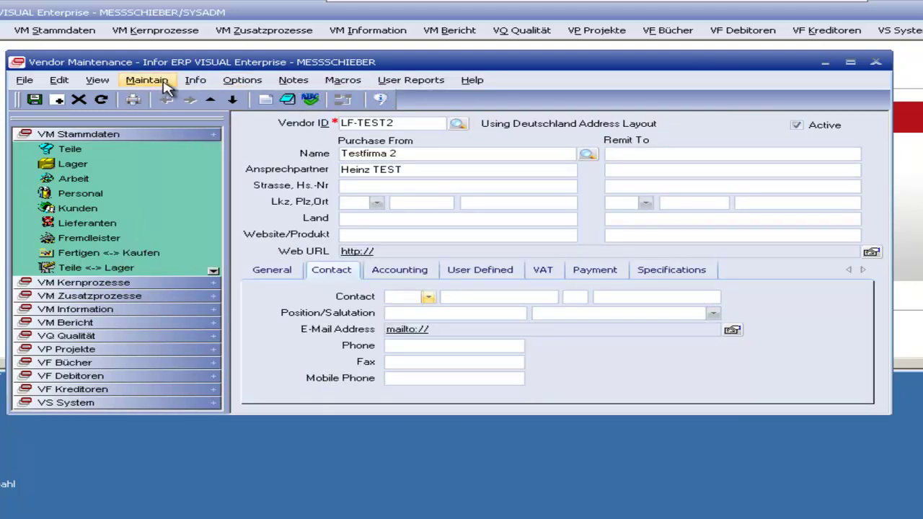
# Step: Inspect the vendor's Shipping Addresses and Alternate Contacts lists
pyautogui.click(155, 81)
pyautogui.click(207, 131)
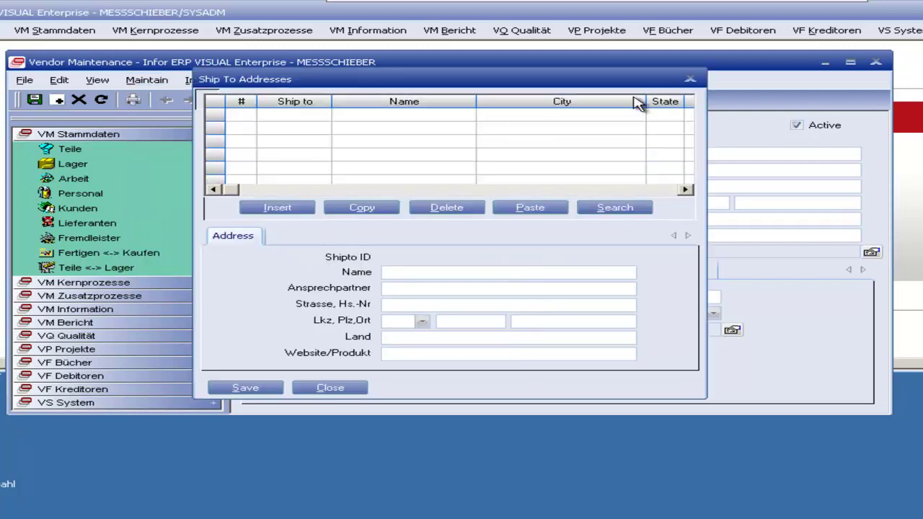
pyautogui.click(692, 79)
pyautogui.click(146, 80)
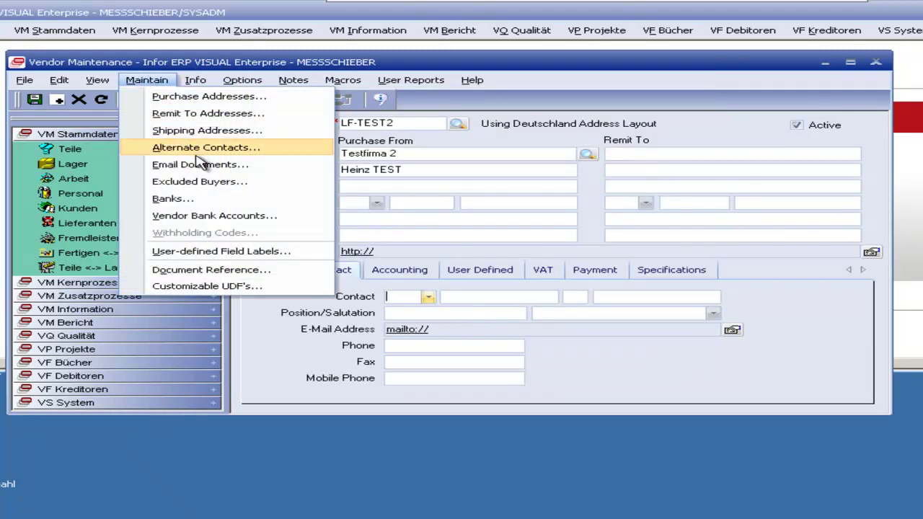
pyautogui.click(234, 150)
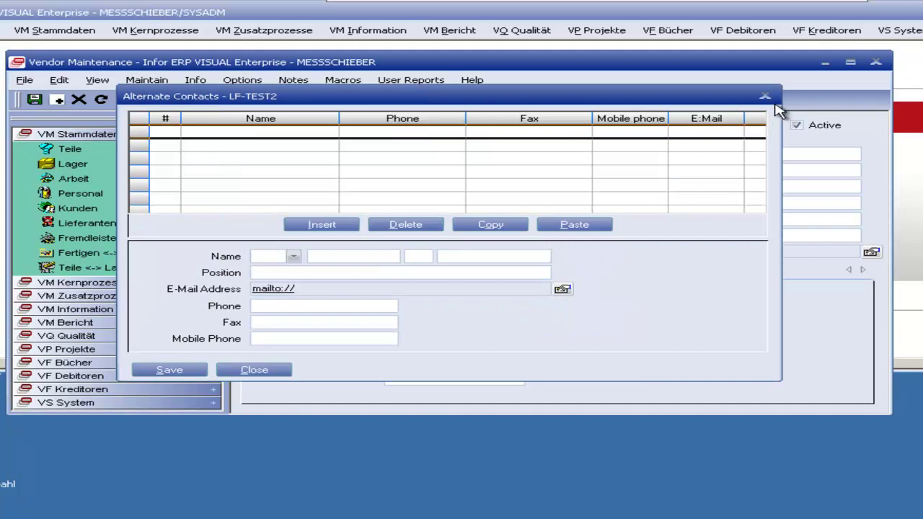
pyautogui.click(766, 99)
pyautogui.click(147, 79)
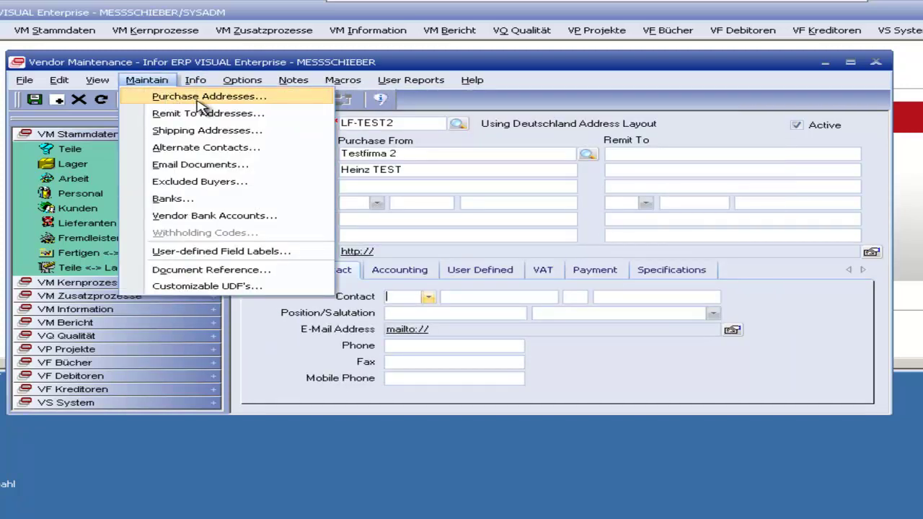
# Step: Add a new purchase address NR.2 for vendor LF-TEST2
pyautogui.click(201, 105)
pyautogui.moveTo(371, 79); pyautogui.dragTo(512, 128)
pyautogui.click(390, 246)
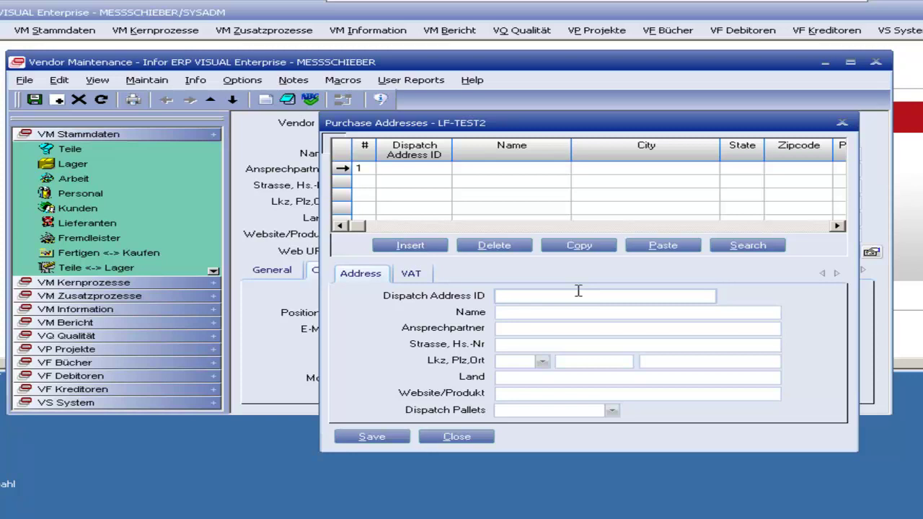
pyautogui.write('NR.2')
pyautogui.press('Tab')
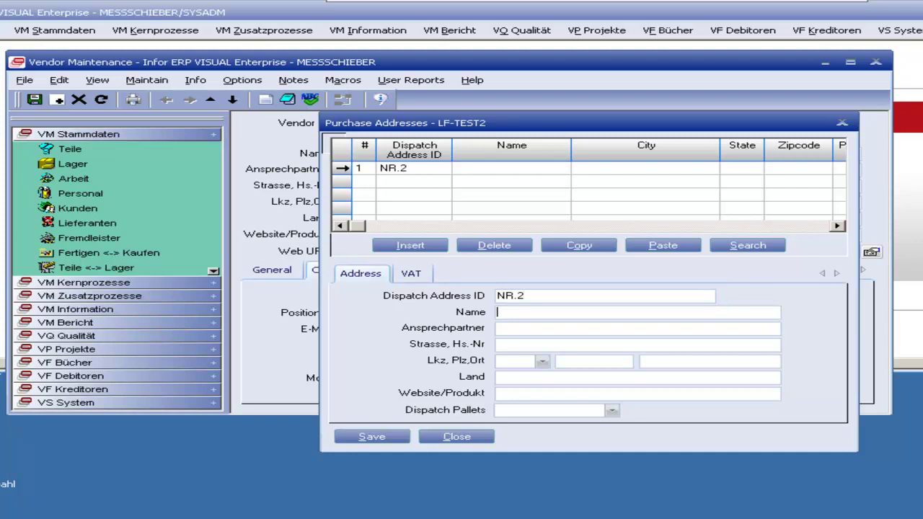
pyautogui.moveTo(539, 121); pyautogui.dragTo(681, 91)
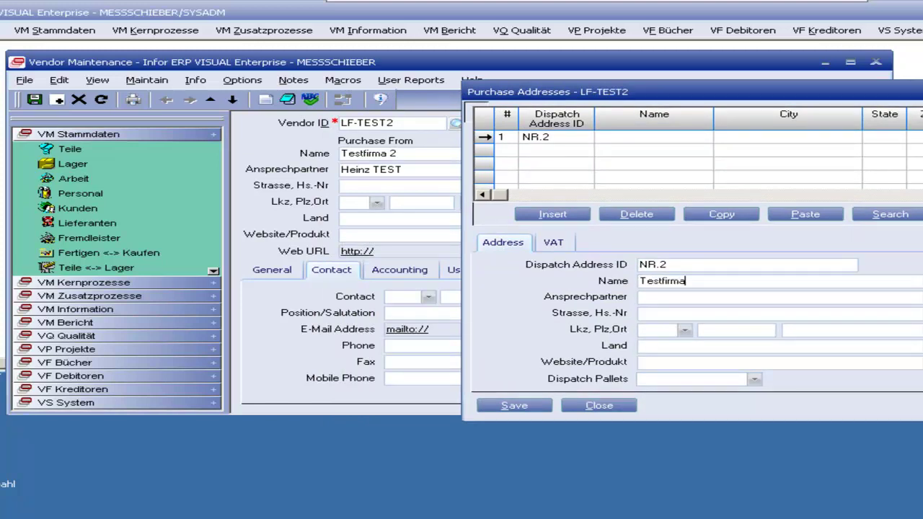
pyautogui.write('2')
pyautogui.press('Tab')
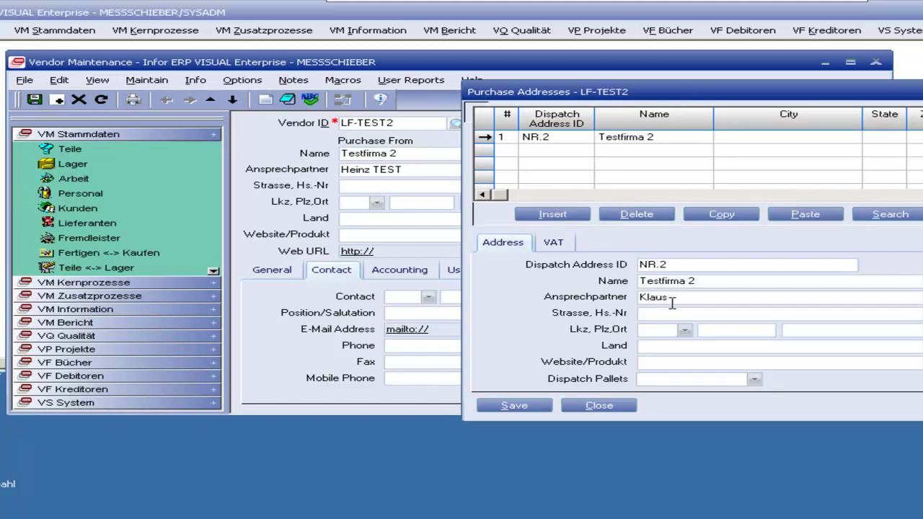
# Step: Save purchase address NR.2, glance at its VAT settings, and close the Purchase Addresses window
pyautogui.click(528, 407)
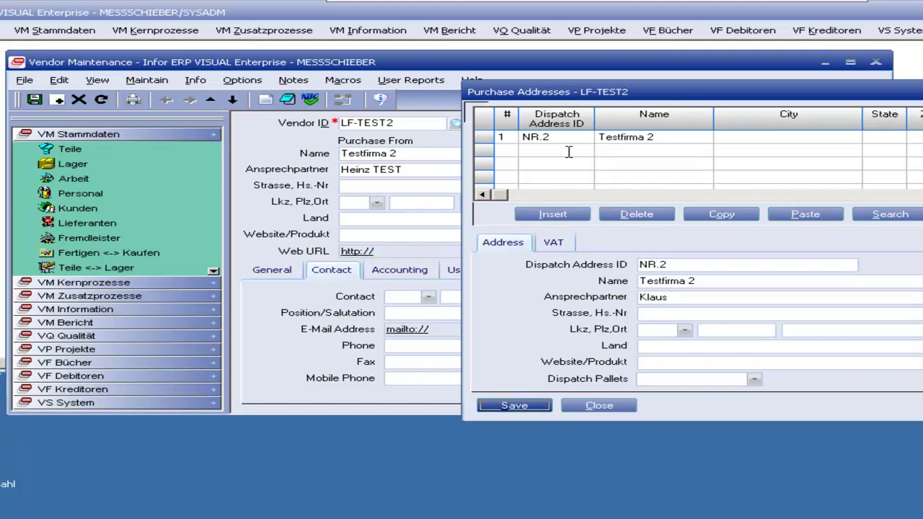
pyautogui.click(553, 242)
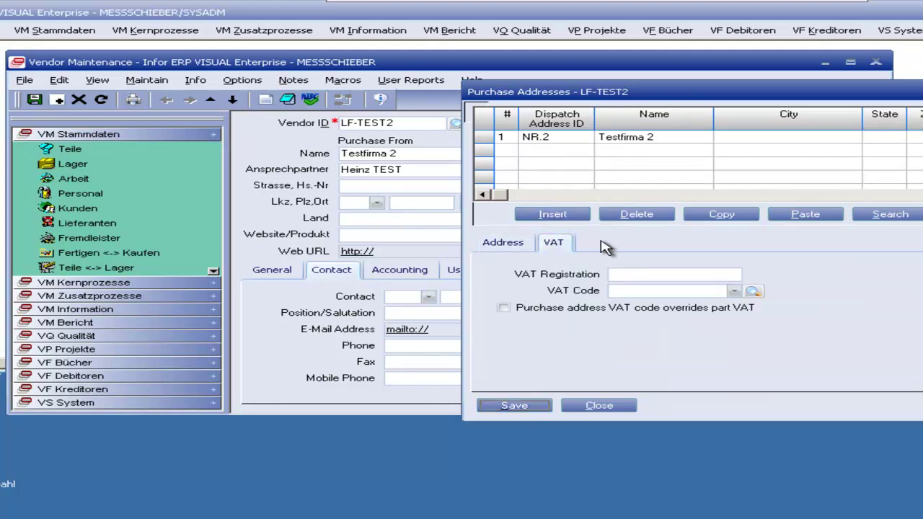
pyautogui.click(502, 245)
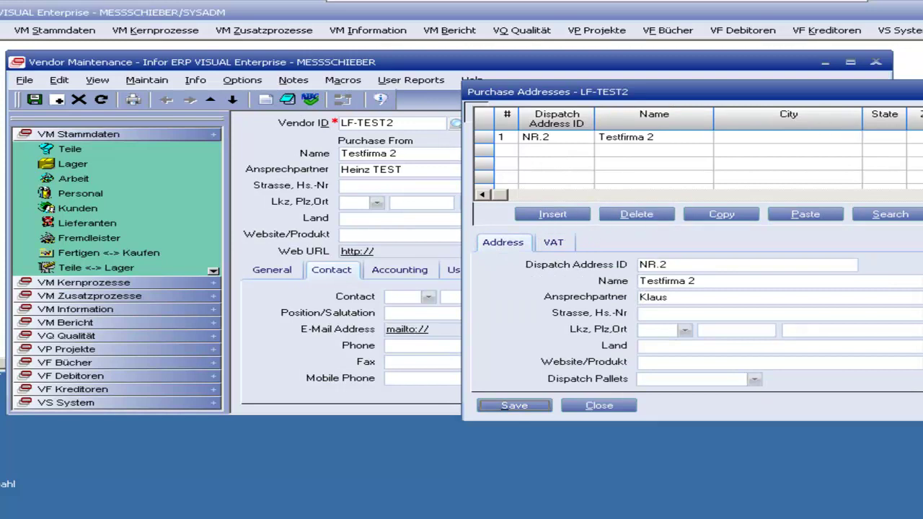
pyautogui.press('Escape')
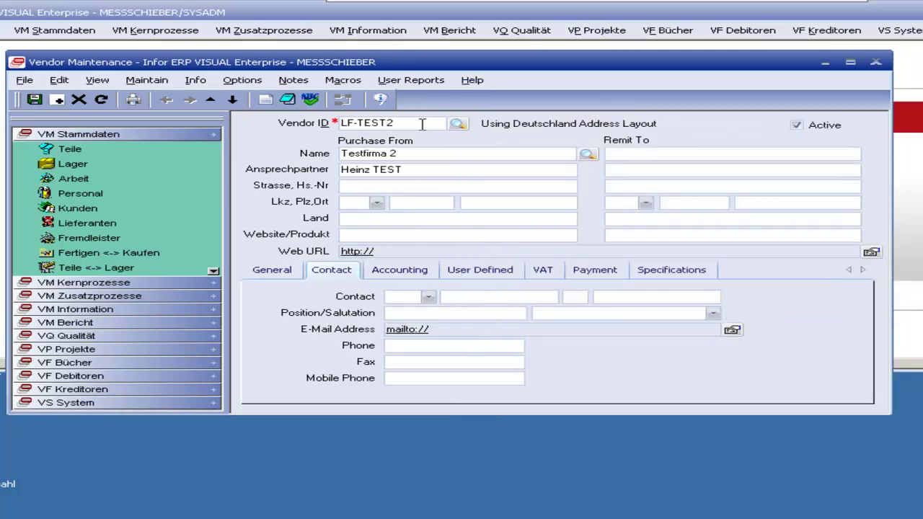
pyautogui.click(165, 83)
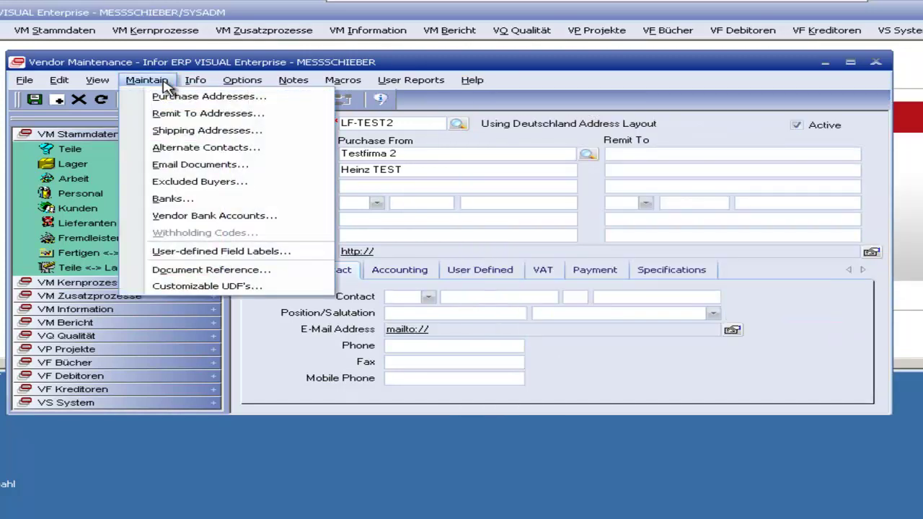
# Step: Close Vendor Maintenance and open Outside Service (Fremdleister) maintenance from VM Stammdaten
pyautogui.click(165, 83)
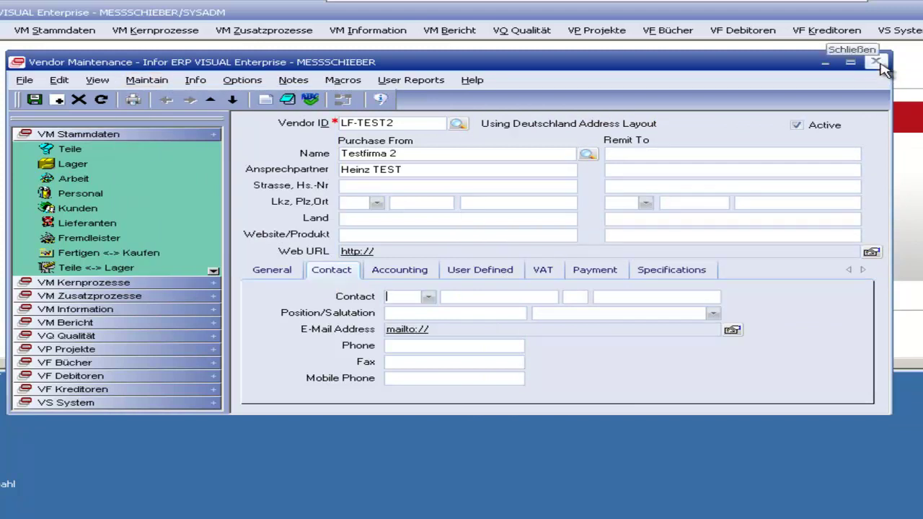
pyautogui.click(878, 63)
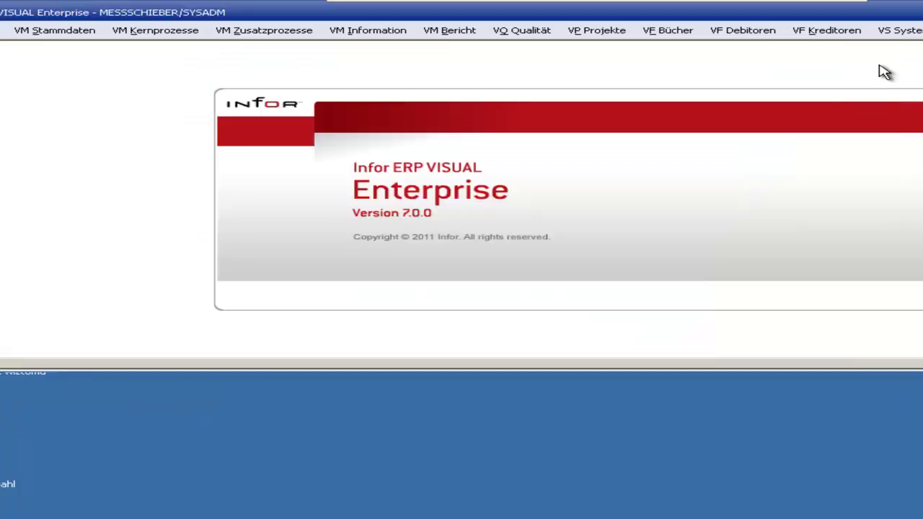
pyautogui.click(72, 35)
pyautogui.click(119, 152)
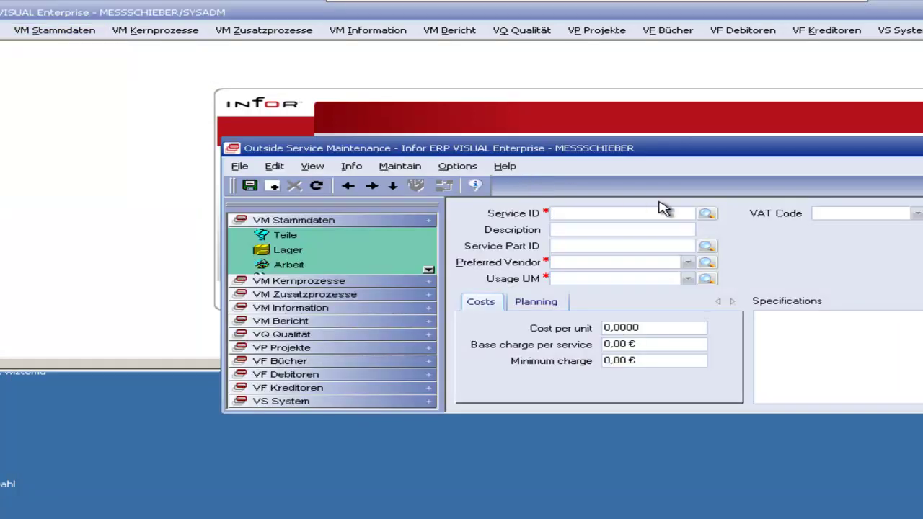
# Step: Load the existing FL-Laser service and bring up the Service Part ID parts list
pyautogui.click(706, 215)
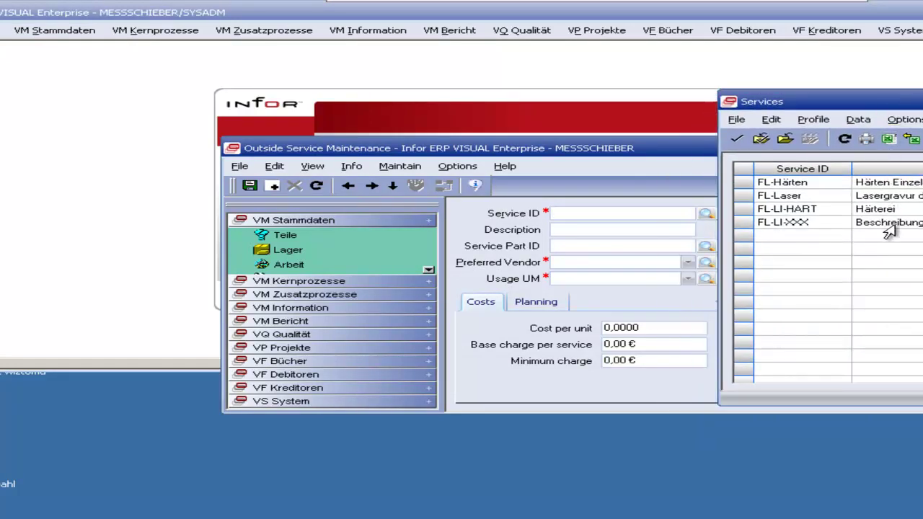
pyautogui.click(905, 185)
pyautogui.doubleClick(898, 196)
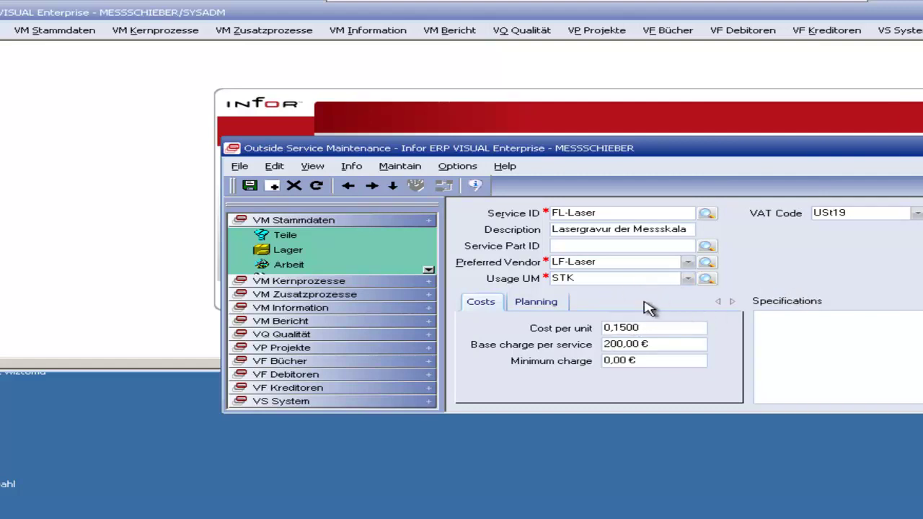
pyautogui.click(706, 246)
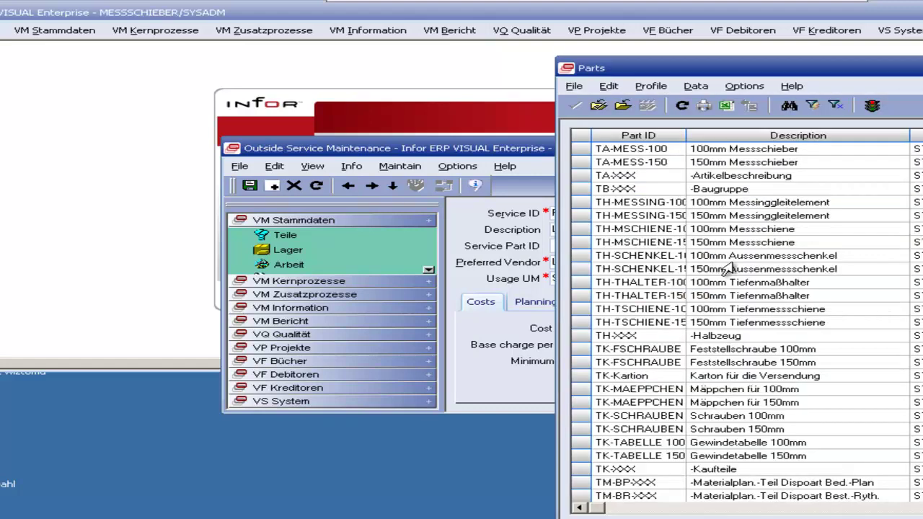
# Step: Review the Parts list, including TH-MESSING-150, and close it without choosing a part
pyautogui.moveTo(771, 67); pyautogui.dragTo(874, 15)
pyautogui.click(791, 161)
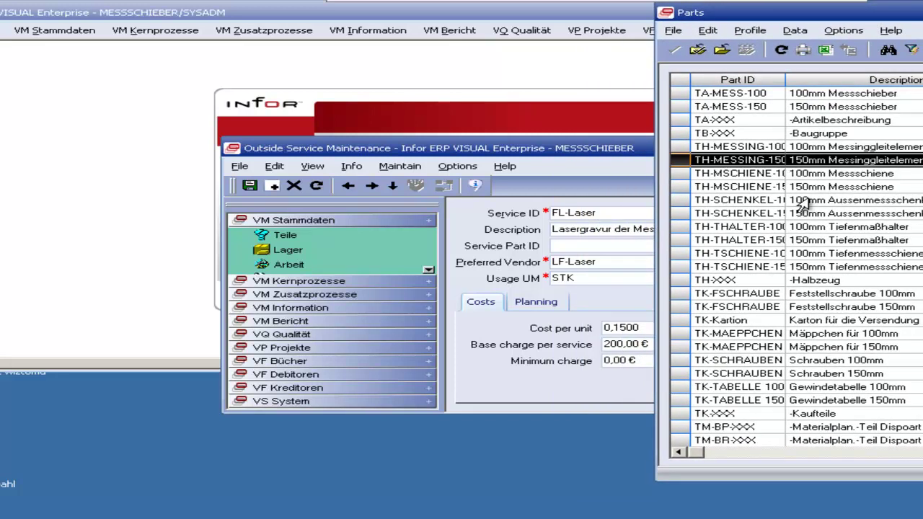
pyautogui.scroll(-5, 803, 204)
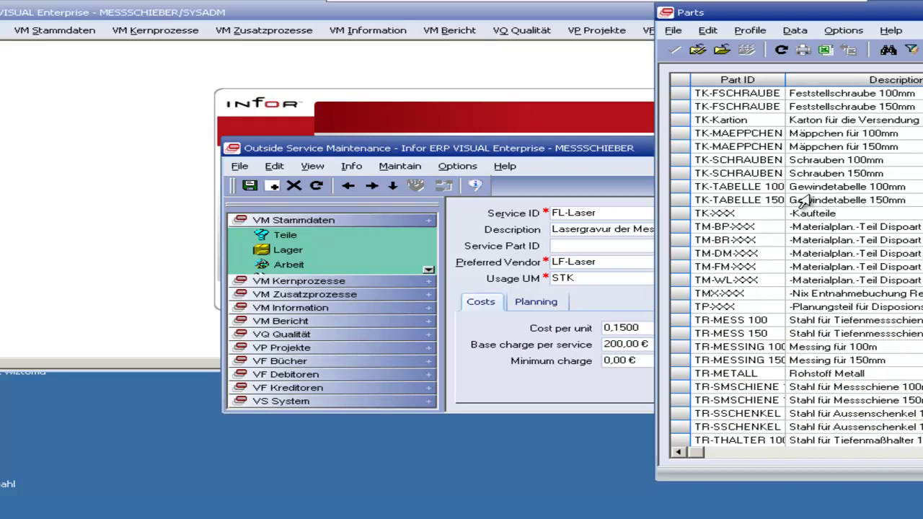
pyautogui.scroll(-2, 802, 203)
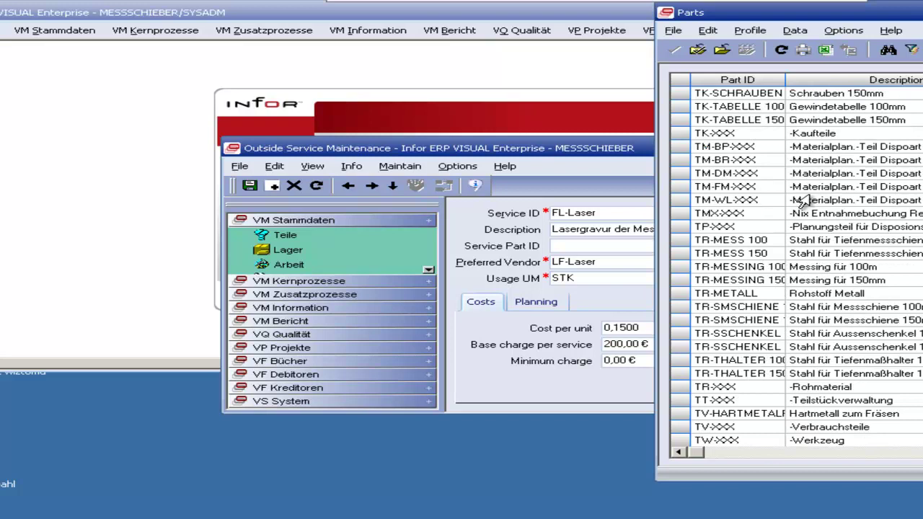
pyautogui.scroll(7, 803, 201)
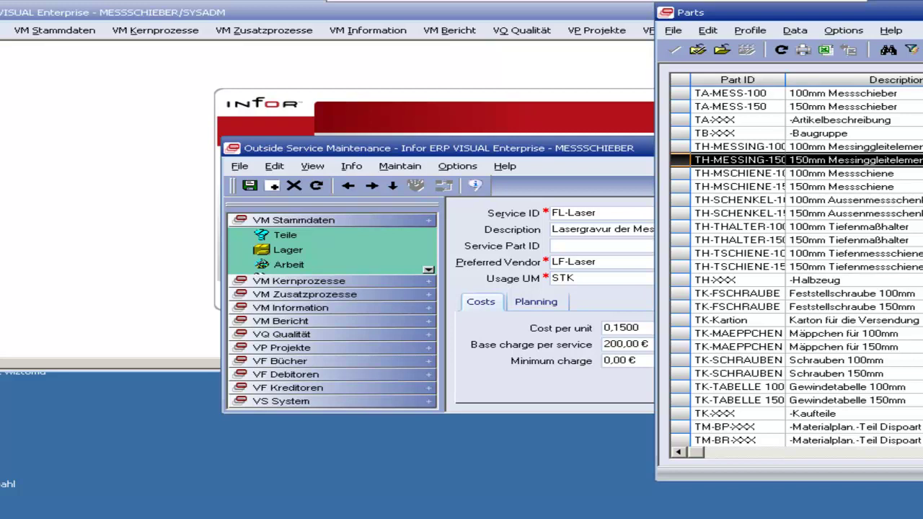
pyautogui.hotkey('alt', 'F4')
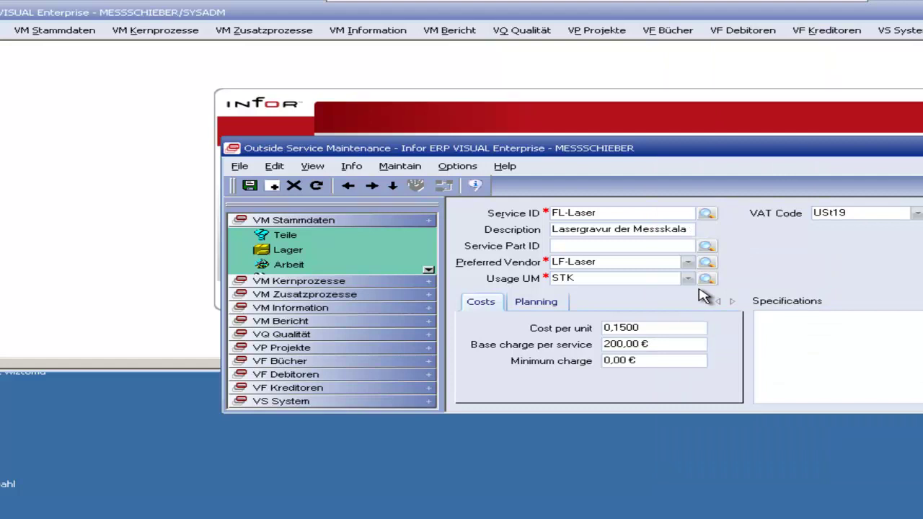
# Step: View the service's Planning and Costs tabs and browse the Edit menu actions
pyautogui.click(533, 303)
pyautogui.click(485, 303)
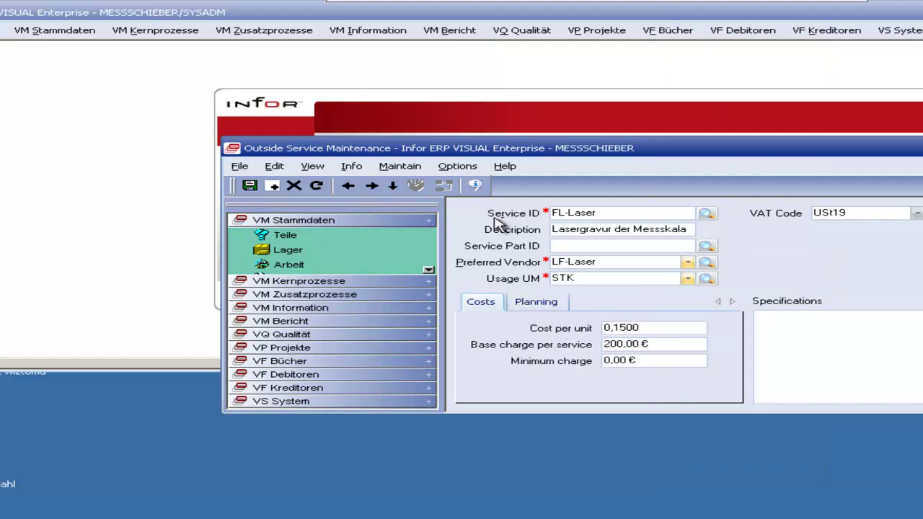
pyautogui.click(274, 167)
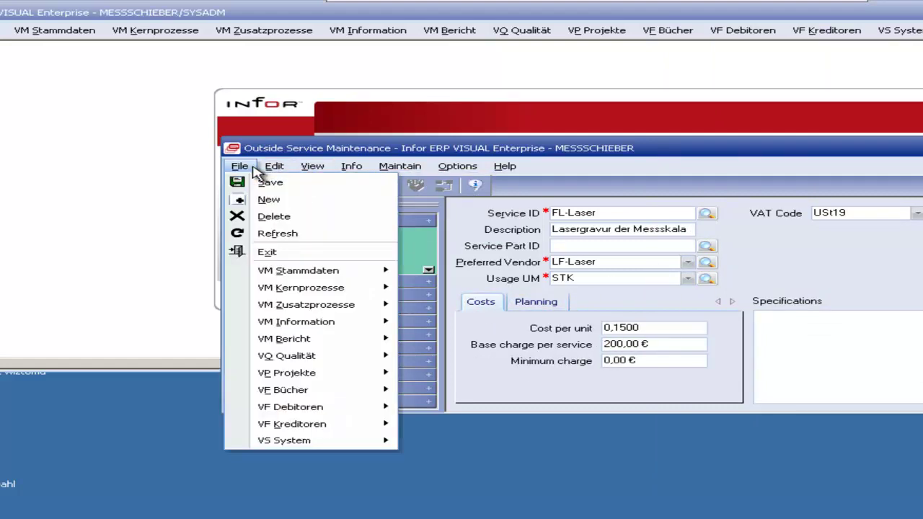
pyautogui.moveTo(402, 169)
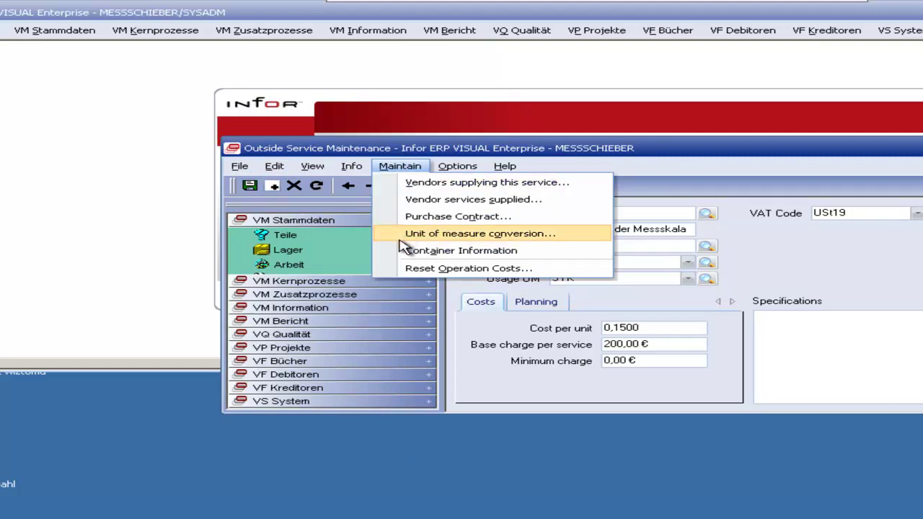
pyautogui.click(852, 260)
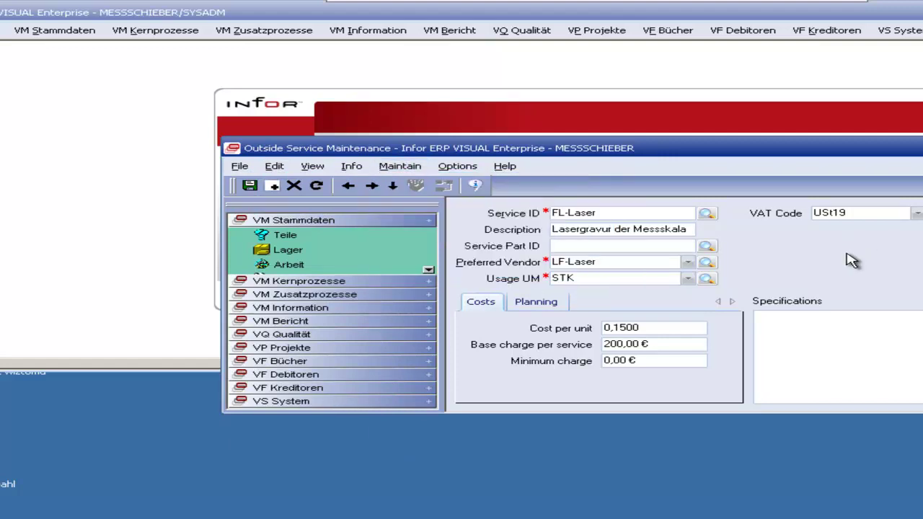
# Step: Create new outside service FL-TEST with description TESTFREMDLEISTER
pyautogui.click(273, 186)
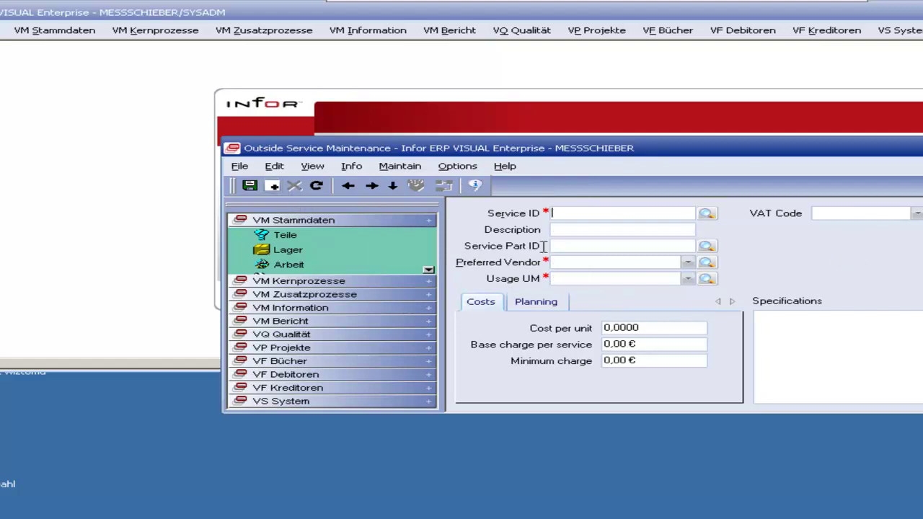
pyautogui.write('FL-TesT')
pyautogui.press('BackSpace')
pyautogui.press('BackSpace')
pyautogui.write('S')
pyautogui.press('BackSpace')
pyautogui.press('BackSpace')
pyautogui.write('EST')
pyautogui.press('Tab')
pyautogui.write('TEST')
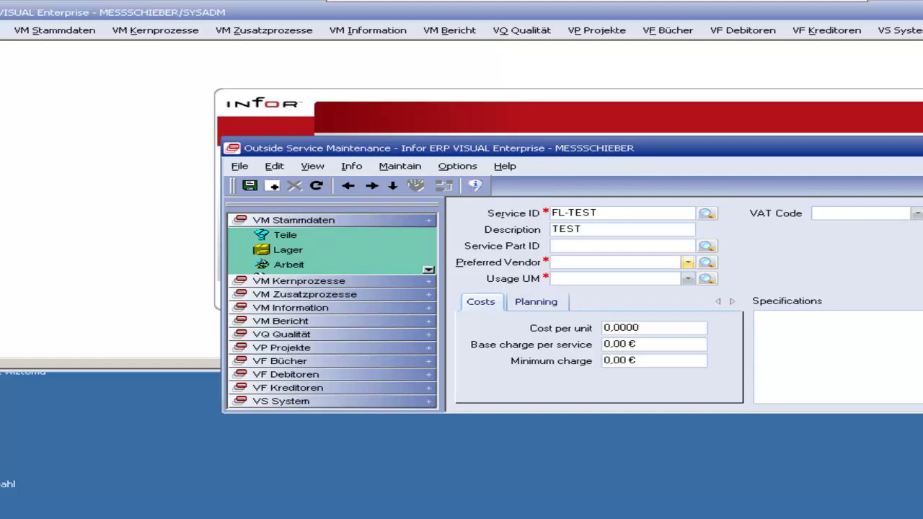
pyautogui.write('FREMDLEISTER')
pyautogui.click(552, 245)
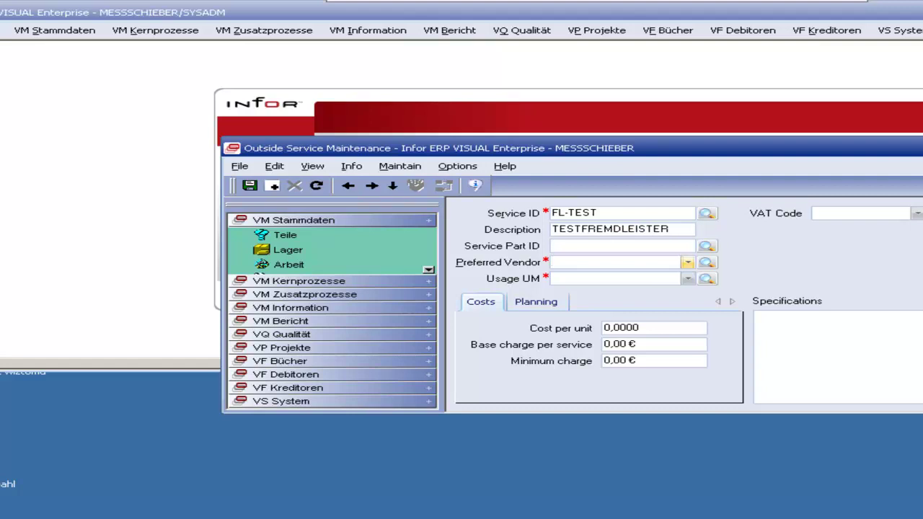
# Step: Set LF-TEST as preferred vendor and STK as the usage unit of measure
pyautogui.click(708, 264)
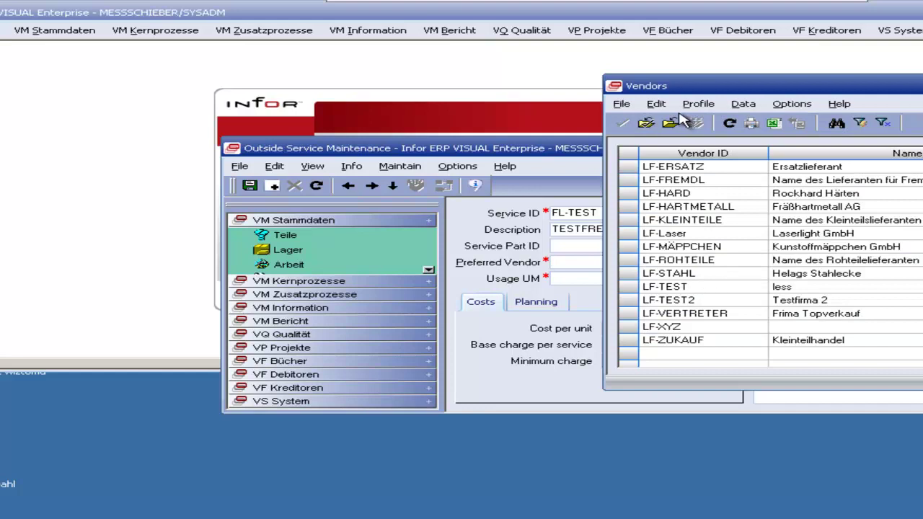
pyautogui.moveTo(696, 82); pyautogui.dragTo(778, 76)
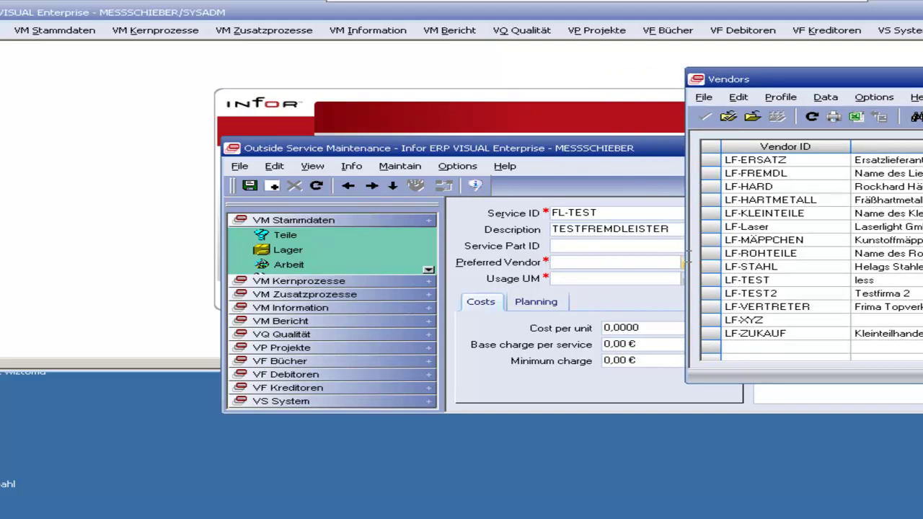
pyautogui.doubleClick(779, 281)
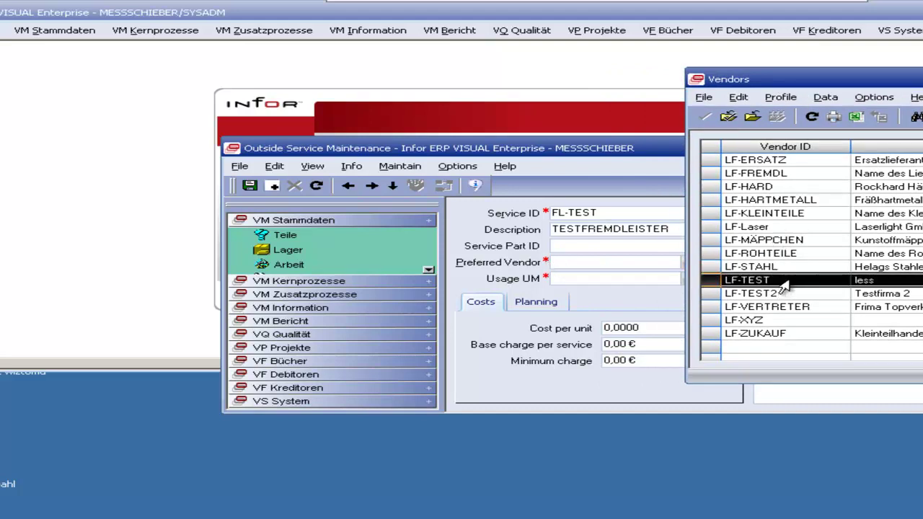
pyautogui.click(688, 279)
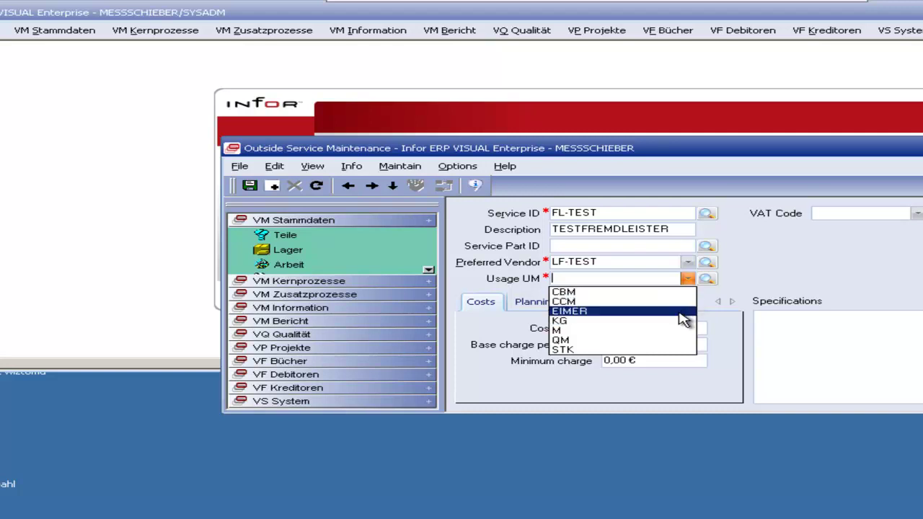
pyautogui.click(662, 350)
# Step: Enter costs of 5 per unit, 50 base charge and 200 minimum charge
pyautogui.click(673, 329)
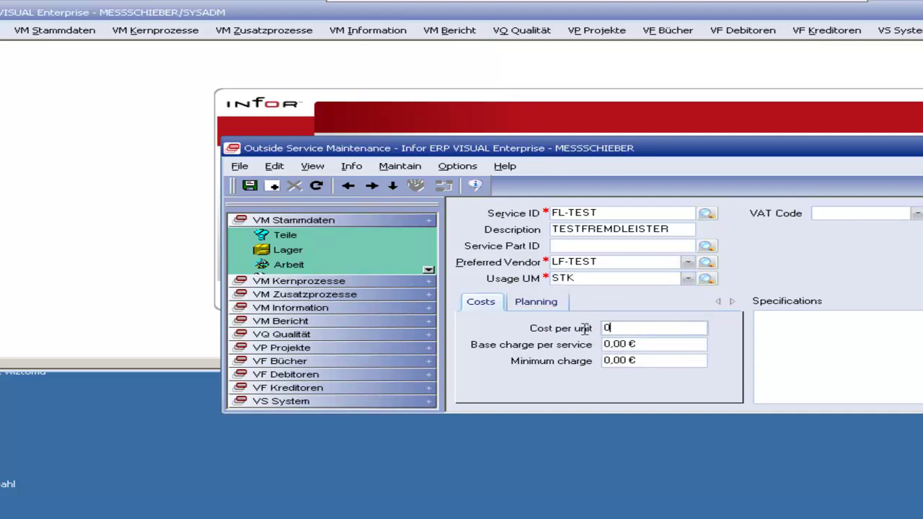
pyautogui.doubleClick(616, 334)
pyautogui.write('5')
pyautogui.press('Tab')
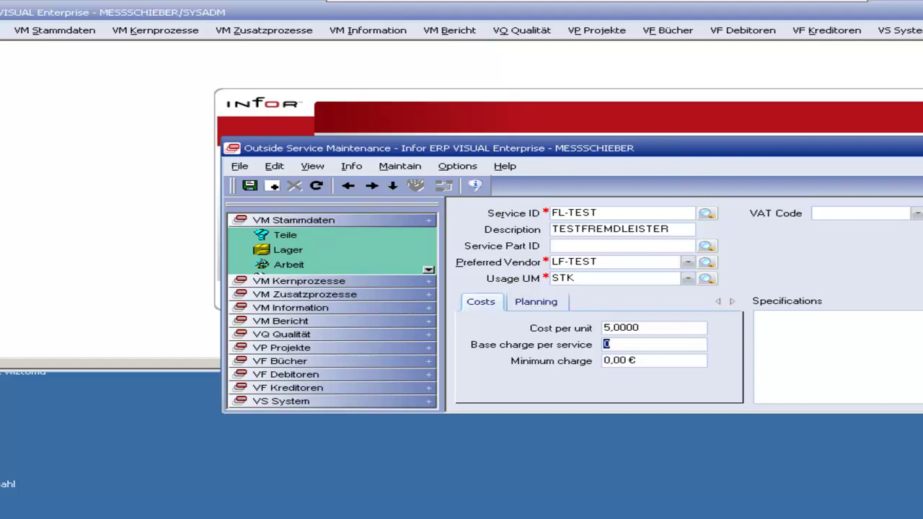
pyautogui.write('50')
pyautogui.press('Tab')
pyautogui.write('200')
# Step: Plan FL-TEST with 6 transit days, run 4 DAYS/LOAD and load size 200
pyautogui.click(537, 303)
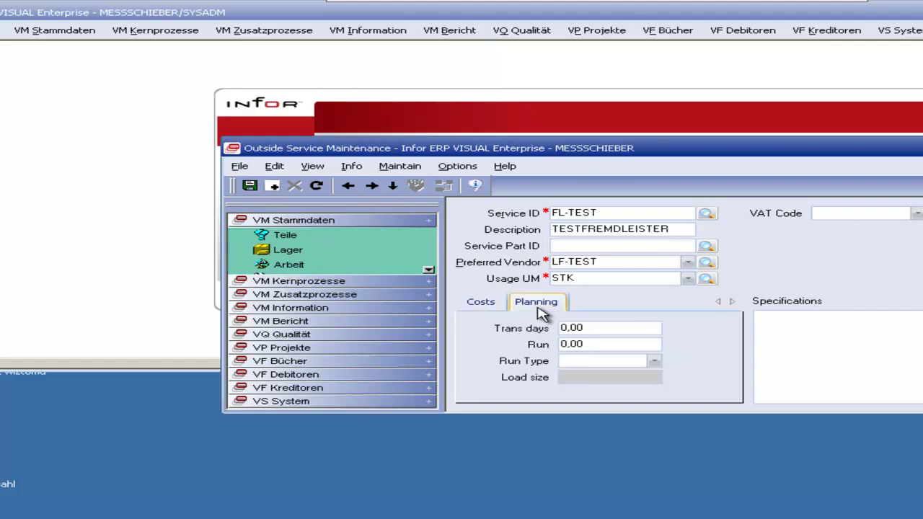
pyautogui.click(611, 327)
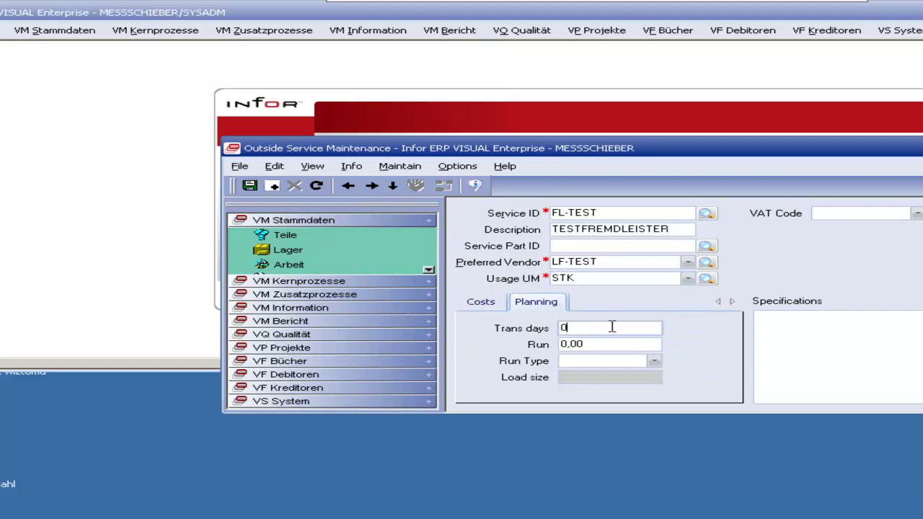
pyautogui.doubleClick(604, 328)
pyautogui.write('6')
pyautogui.press('Tab')
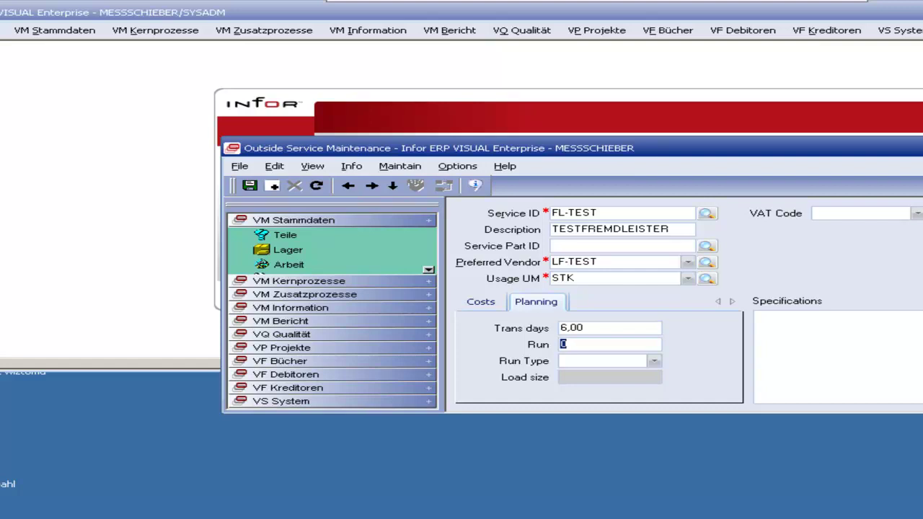
pyautogui.write('4')
pyautogui.click(654, 362)
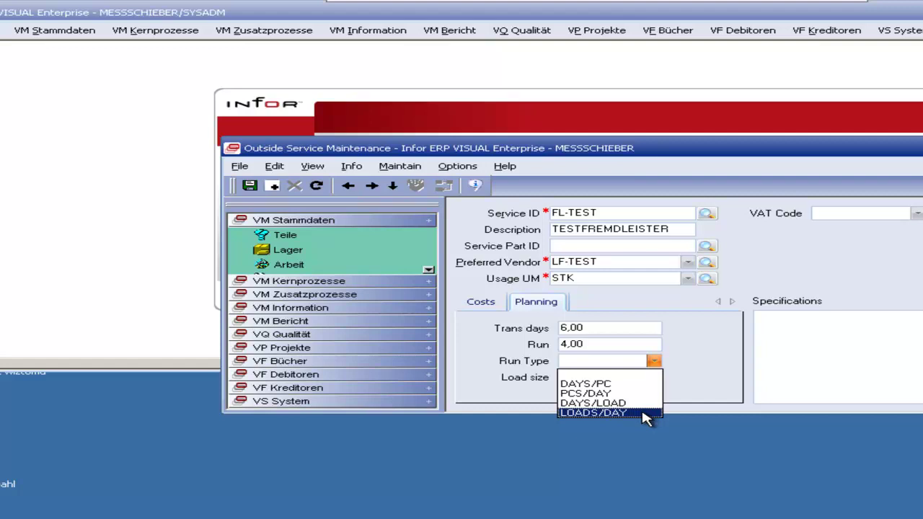
pyautogui.click(647, 406)
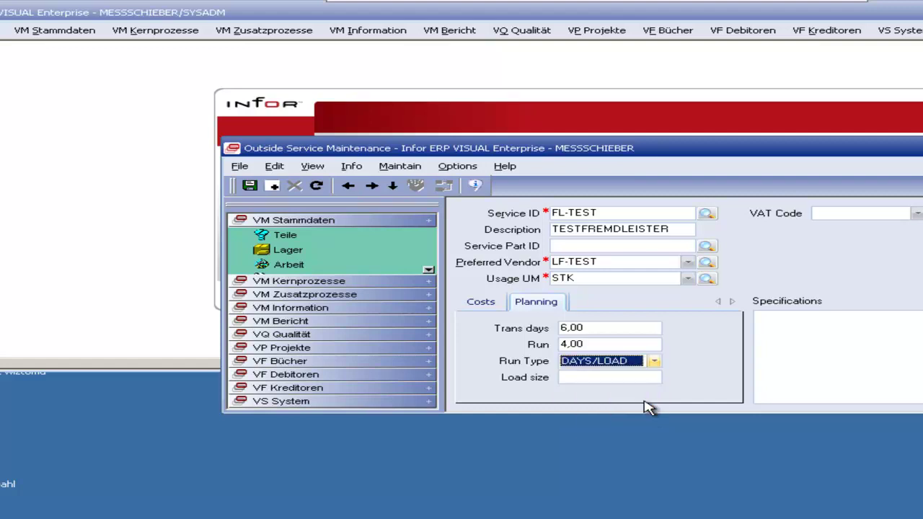
pyautogui.click(612, 379)
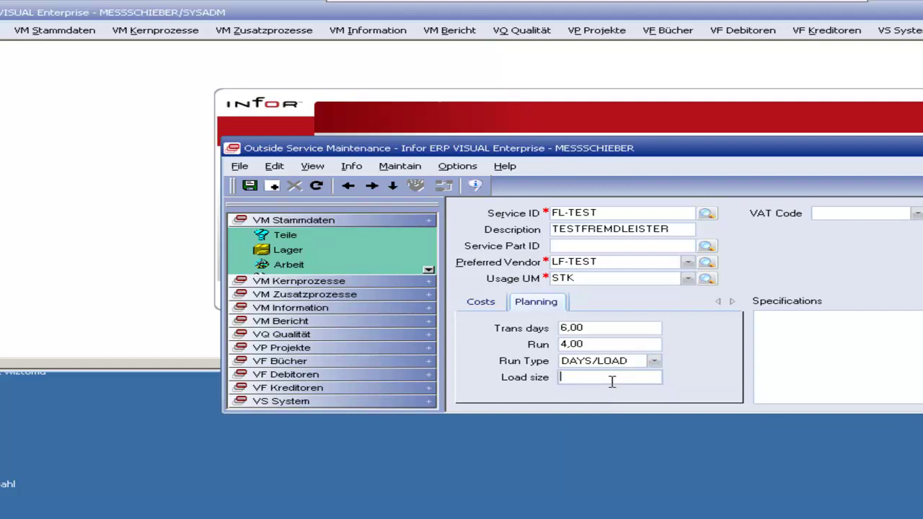
pyautogui.write('200')
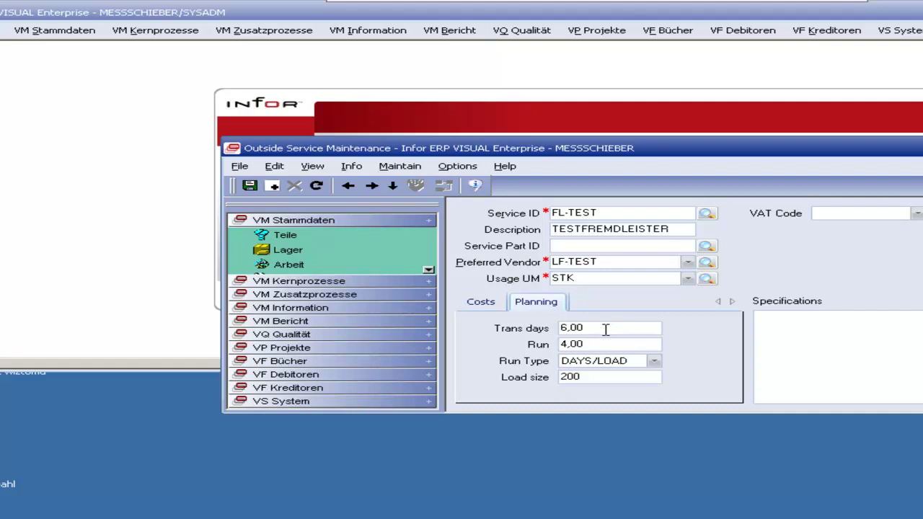
# Step: Set VAT code USt19, save the FL-TEST service and close the window
pyautogui.click(917, 213)
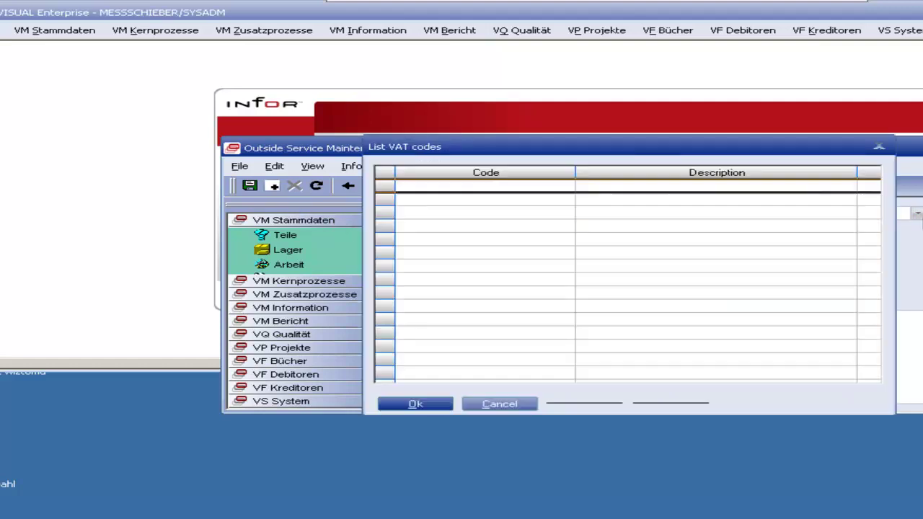
pyautogui.click(665, 198)
pyautogui.doubleClick(664, 199)
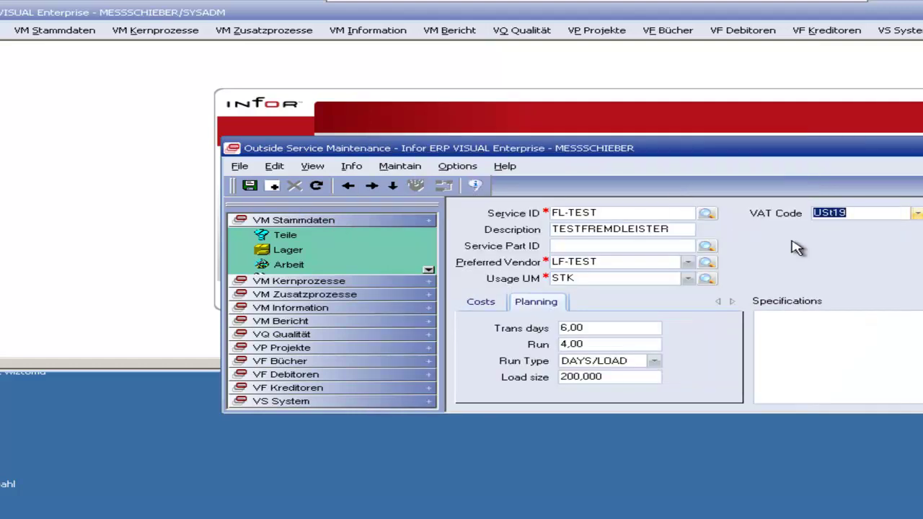
pyautogui.click(916, 214)
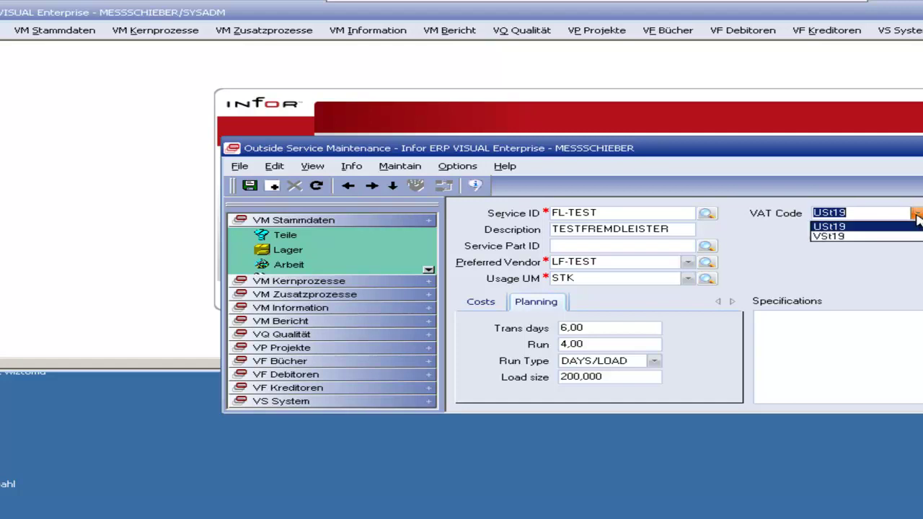
pyautogui.click(907, 225)
pyautogui.click(250, 187)
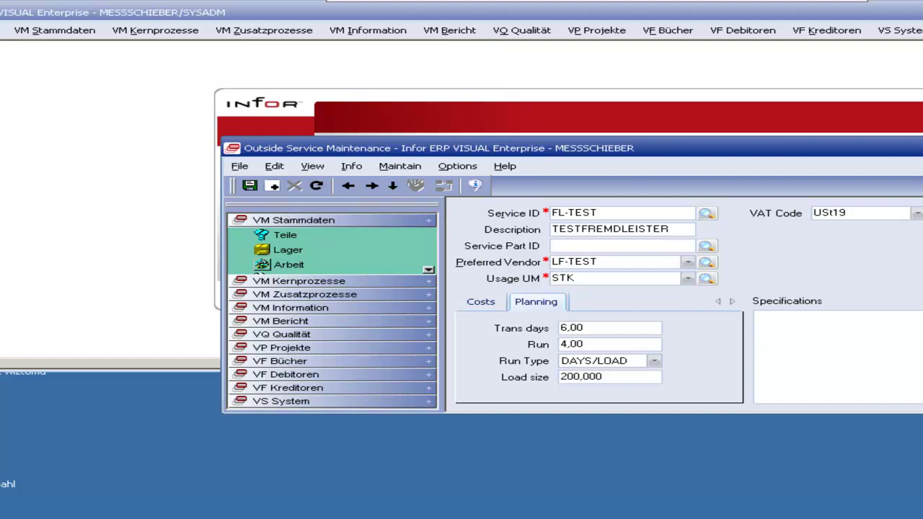
pyautogui.hotkey('alt', 'F4')
# Step: Open Employee Maintenance from VM Stammdaten > Personal and load the sample employee's record
pyautogui.click(56, 31)
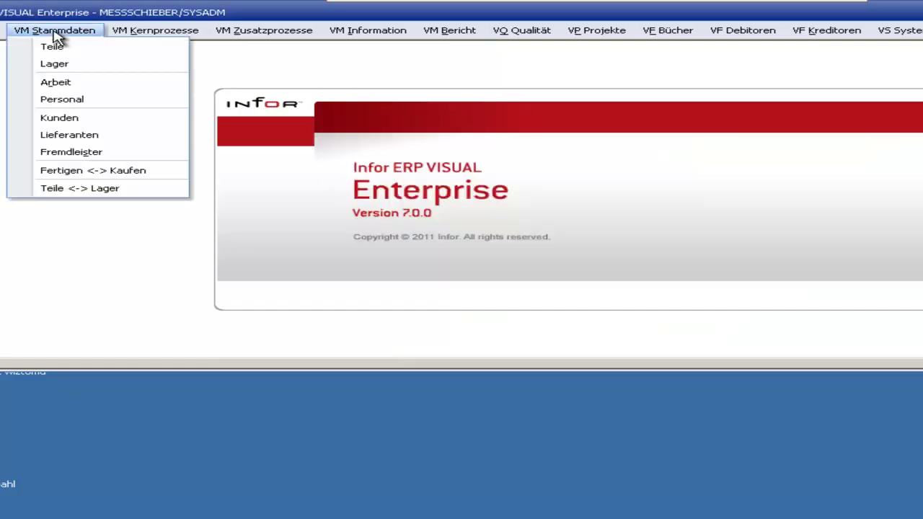
pyautogui.click(81, 101)
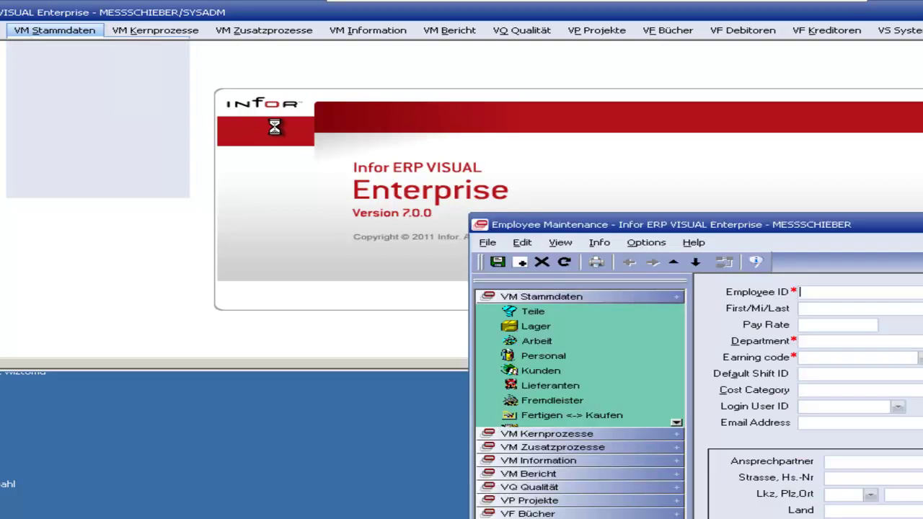
pyautogui.moveTo(867, 215)
pyautogui.mouseDown()
pyautogui.moveTo(605, 176)
pyautogui.moveTo(610, 159)
pyautogui.mouseUp()
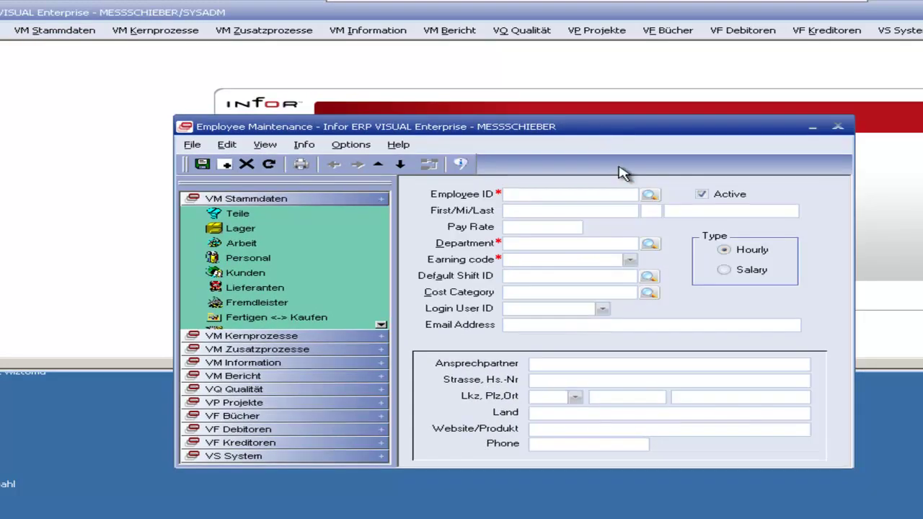
pyautogui.click(646, 197)
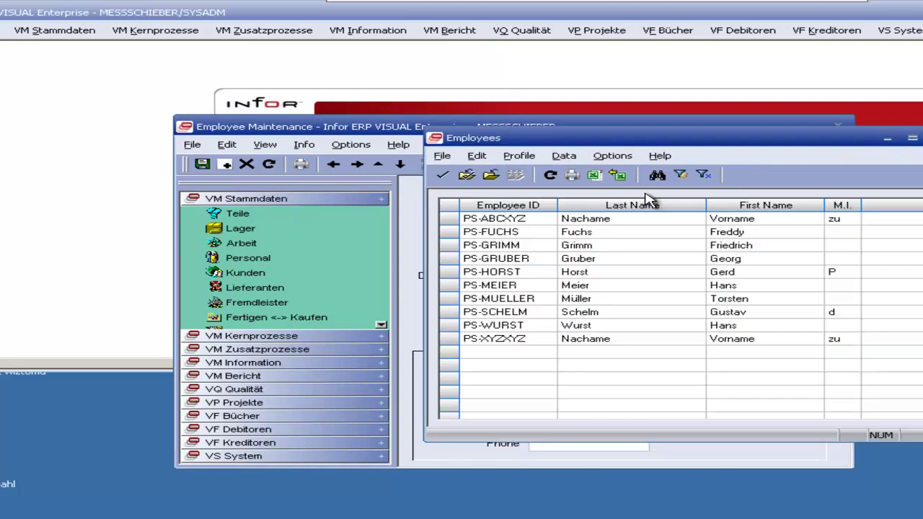
pyautogui.doubleClick(601, 220)
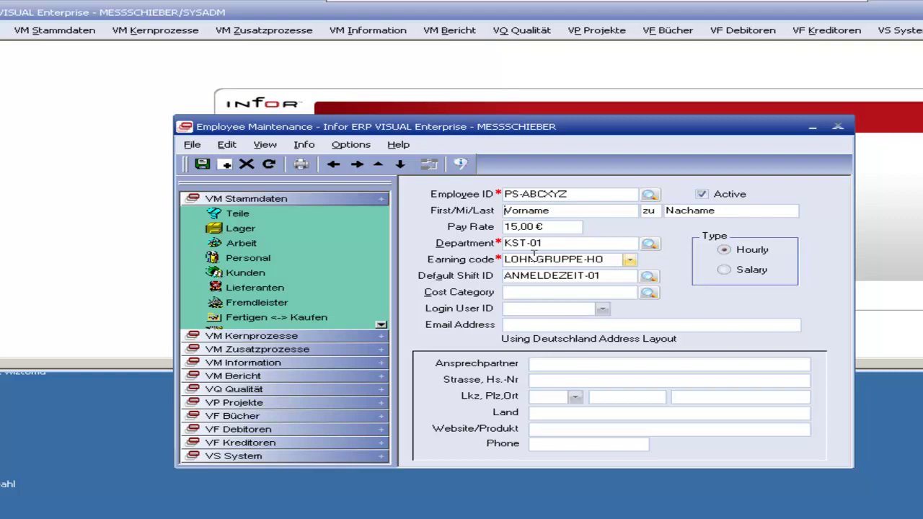
# Step: Browse the Department, Earning code and Shift lookups without changing anything
pyautogui.click(649, 244)
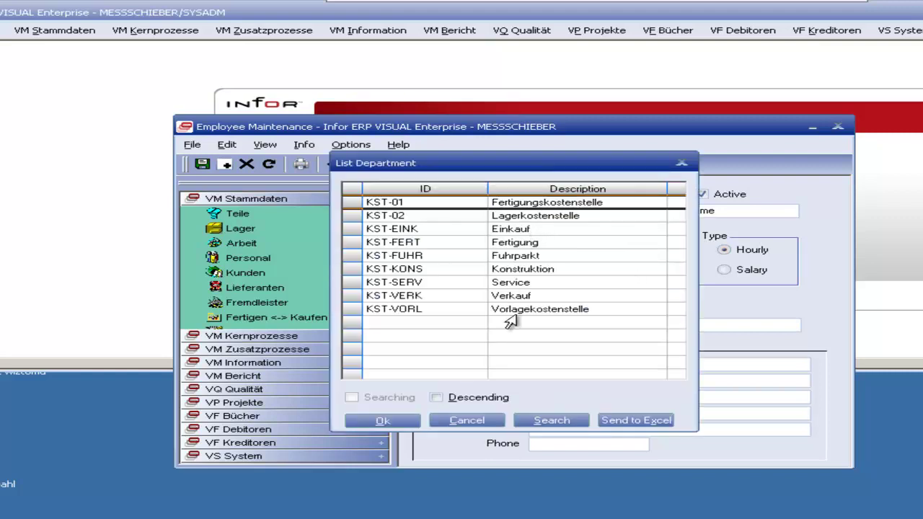
pyautogui.click(681, 163)
pyautogui.click(630, 261)
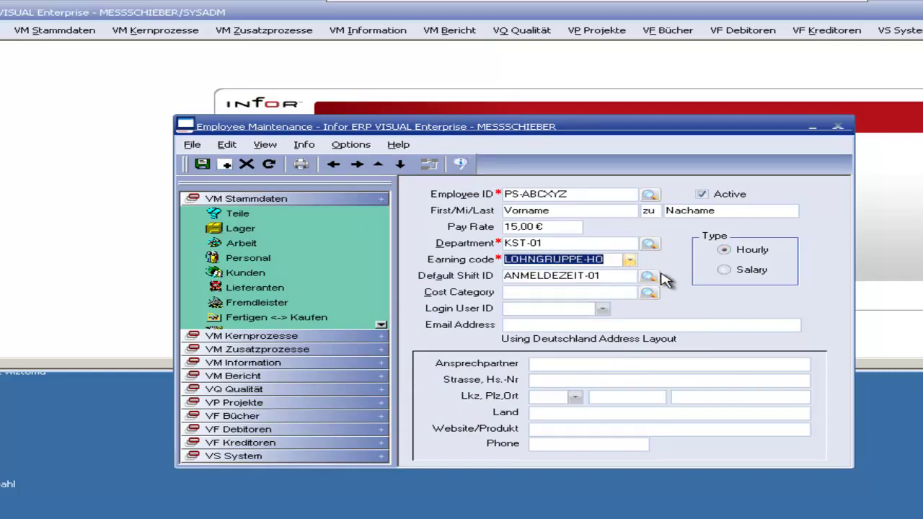
pyautogui.click(649, 276)
pyautogui.click(775, 184)
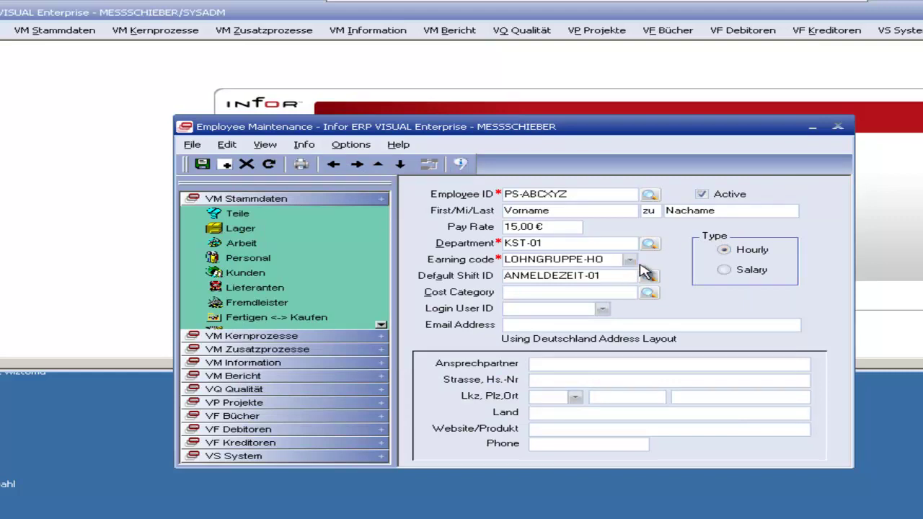
# Step: Insert earning code 'test' in the Earning codes table, save it and close the table
pyautogui.click(227, 144)
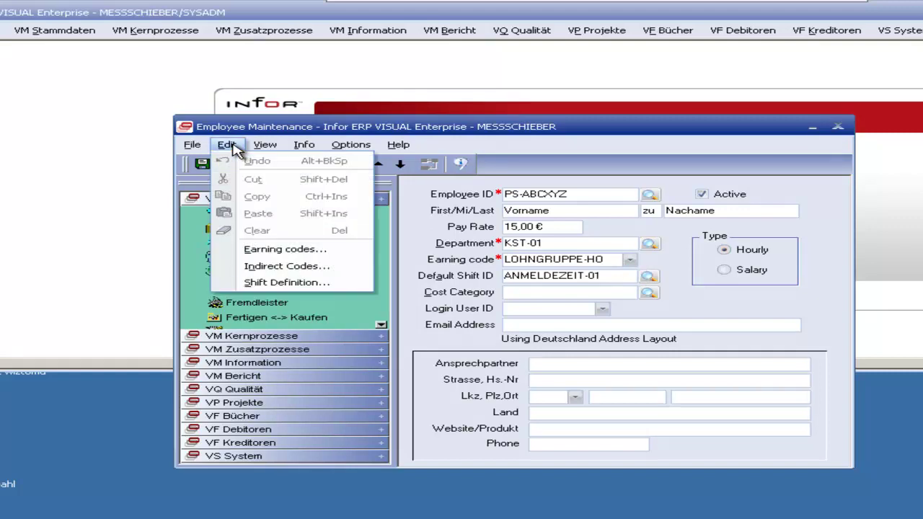
pyautogui.click(299, 253)
pyautogui.moveTo(441, 153); pyautogui.dragTo(886, 157)
pyautogui.click(822, 412)
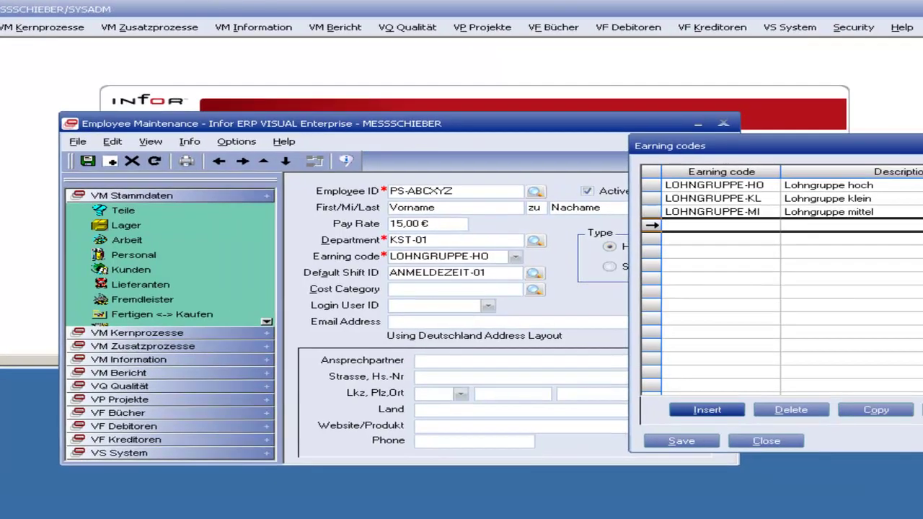
pyautogui.write('test')
pyautogui.press('Tab')
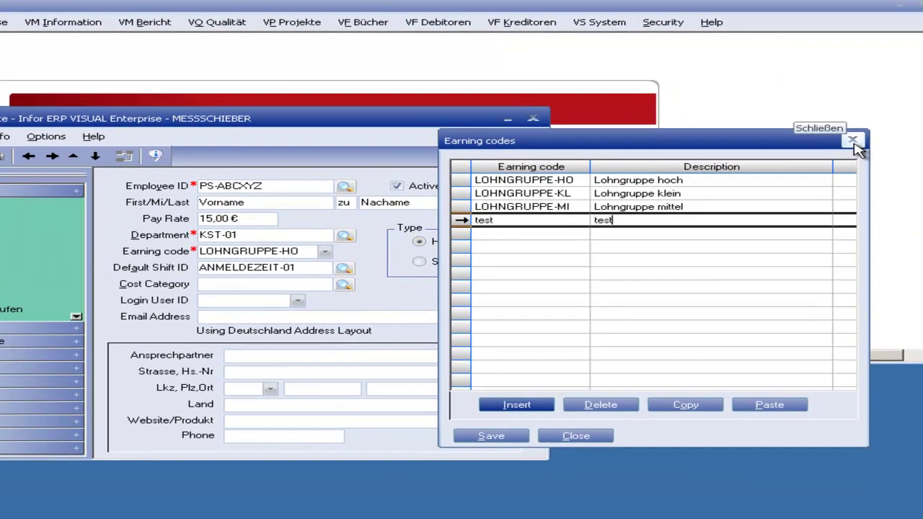
pyautogui.click(491, 436)
pyautogui.click(576, 436)
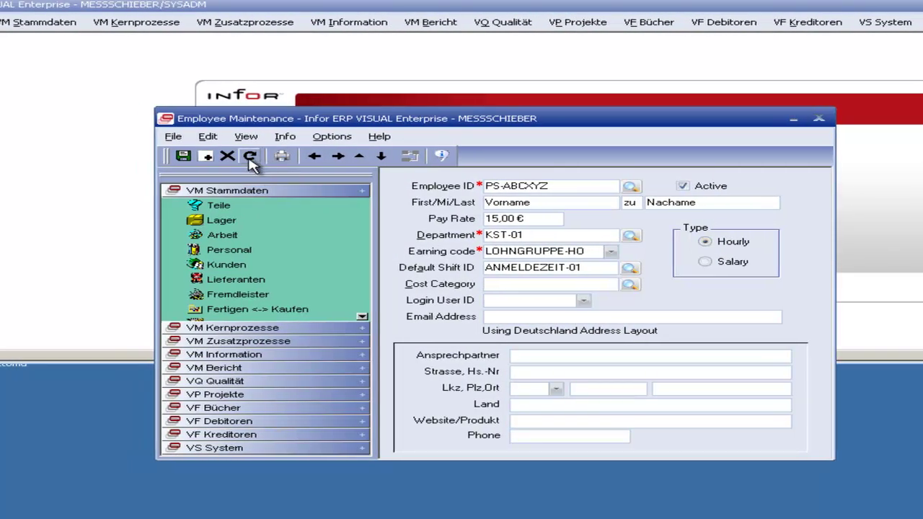
# Step: Load another employee's record and check its earning code choices
pyautogui.click(610, 251)
pyautogui.click(610, 251)
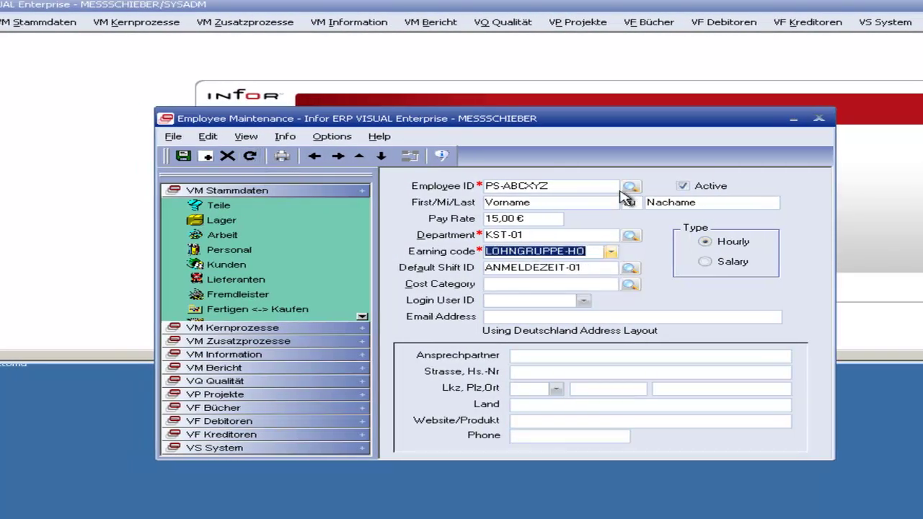
pyautogui.click(630, 187)
pyautogui.doubleClick(539, 241)
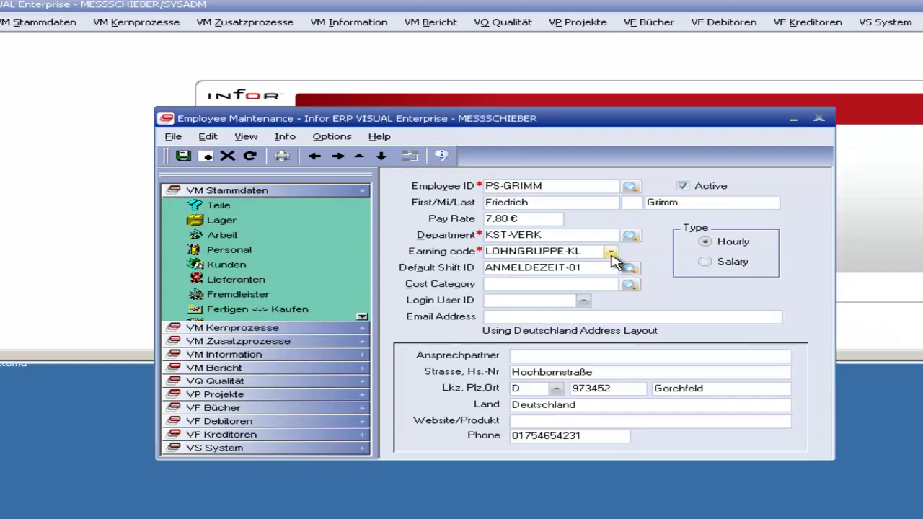
pyautogui.click(610, 252)
pyautogui.click(610, 253)
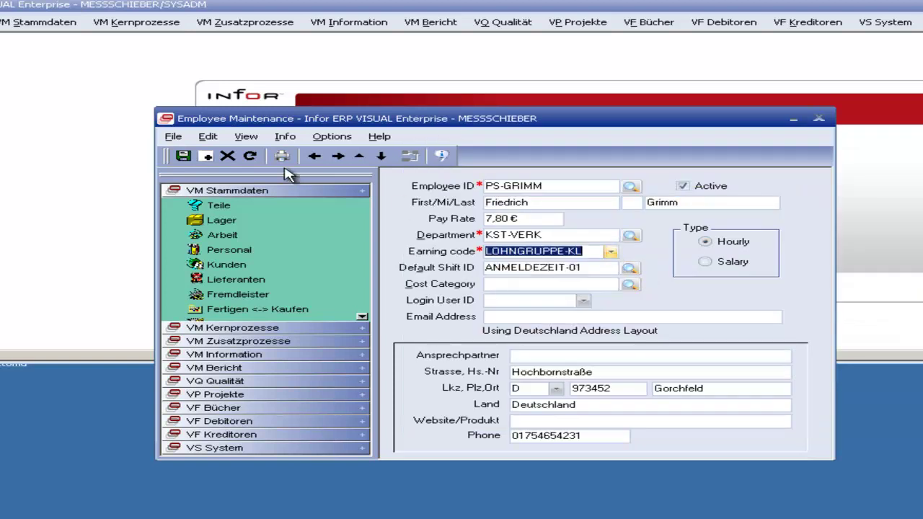
pyautogui.click(249, 155)
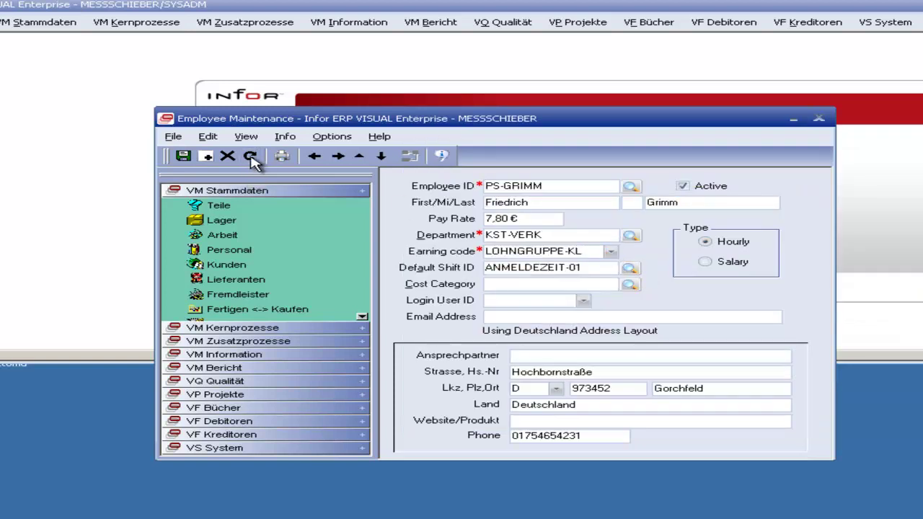
pyautogui.click(611, 251)
pyautogui.click(610, 251)
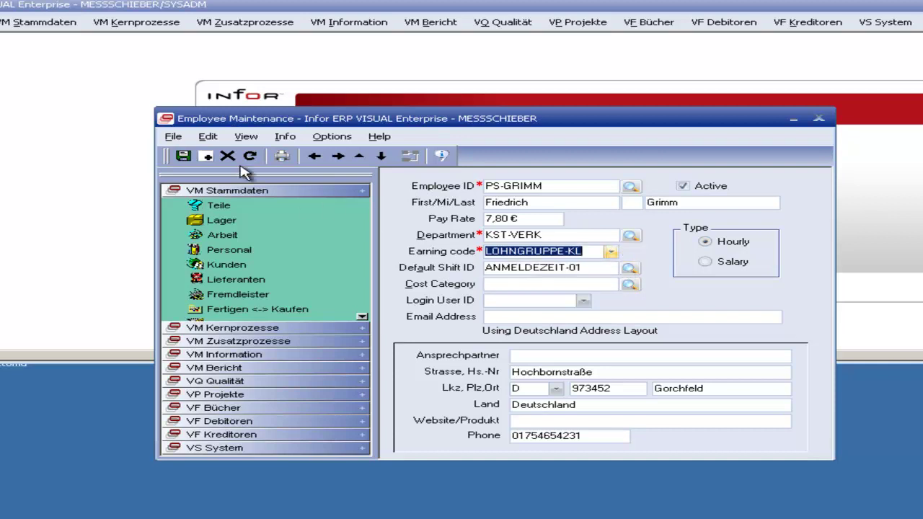
# Step: Reopen and close the Earning codes table, then browse the employee list without choosing
pyautogui.click(207, 136)
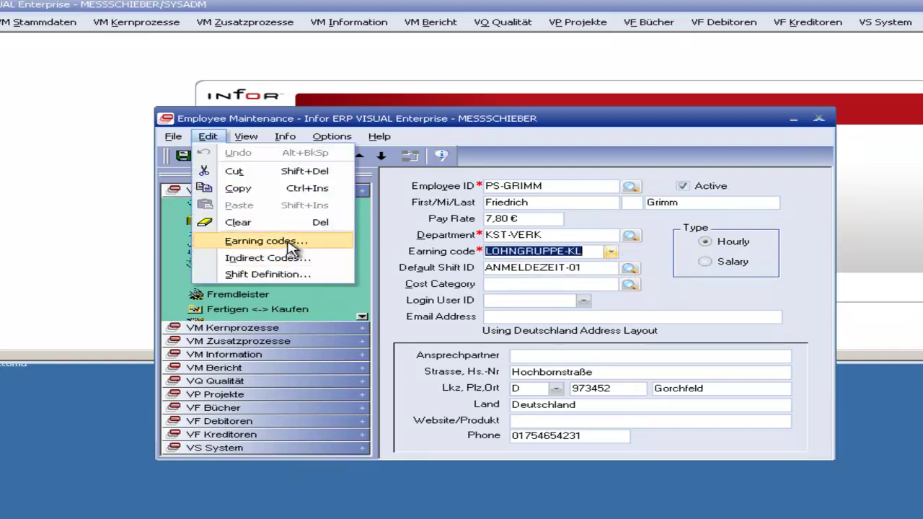
pyautogui.click(285, 242)
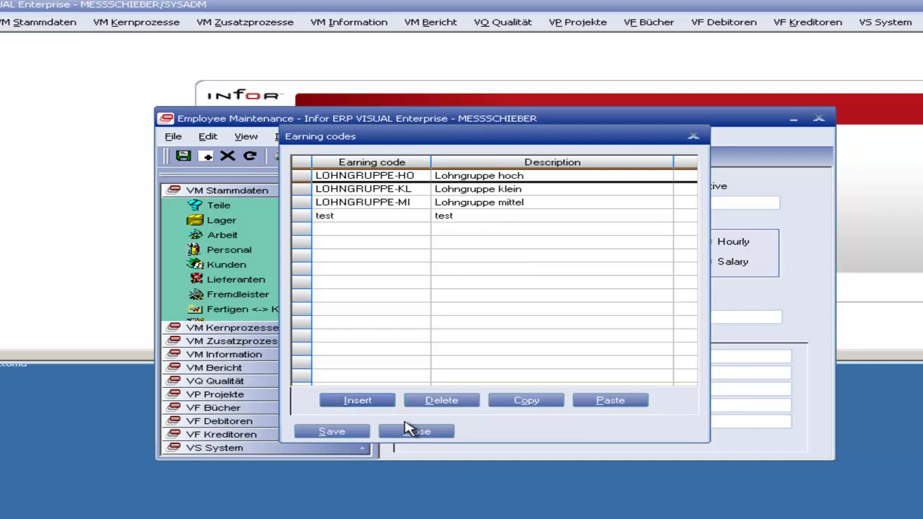
pyautogui.click(413, 428)
pyautogui.click(631, 186)
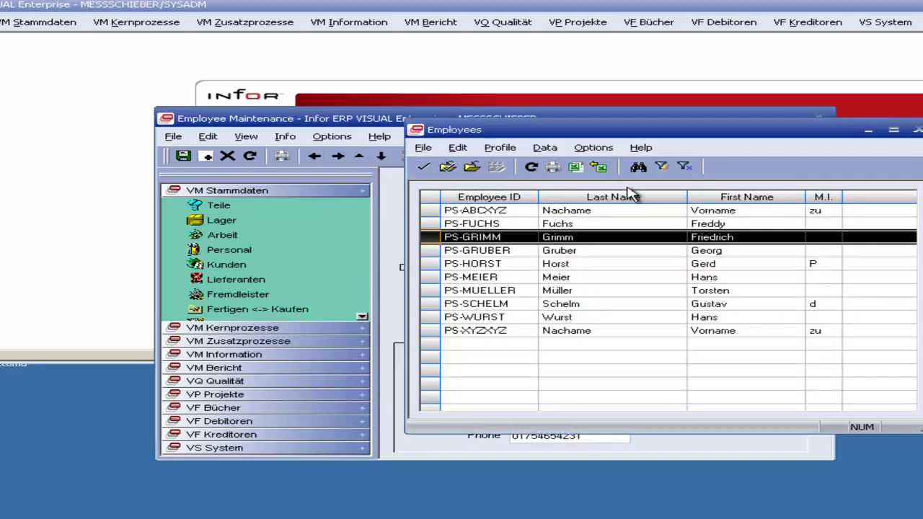
pyautogui.click(917, 134)
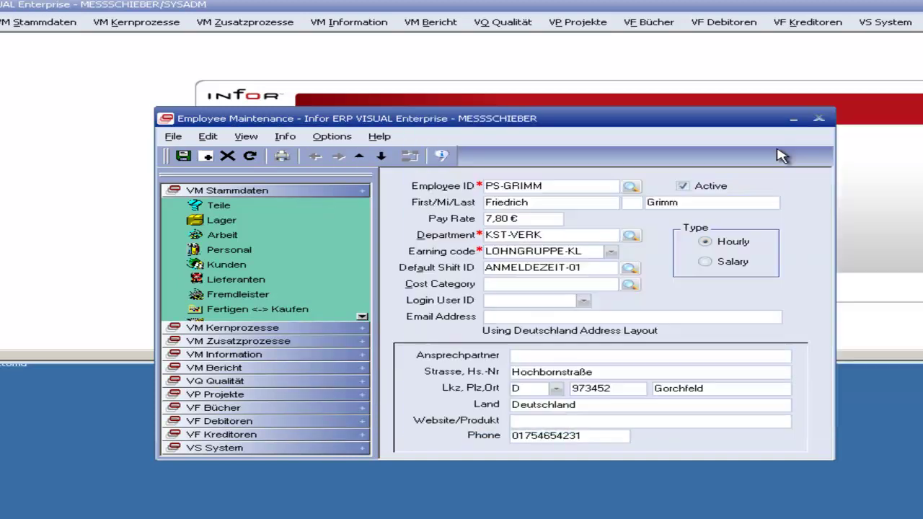
# Step: Confirm 'test' is offered as an earning code, then load another employee and view shifts
pyautogui.click(206, 156)
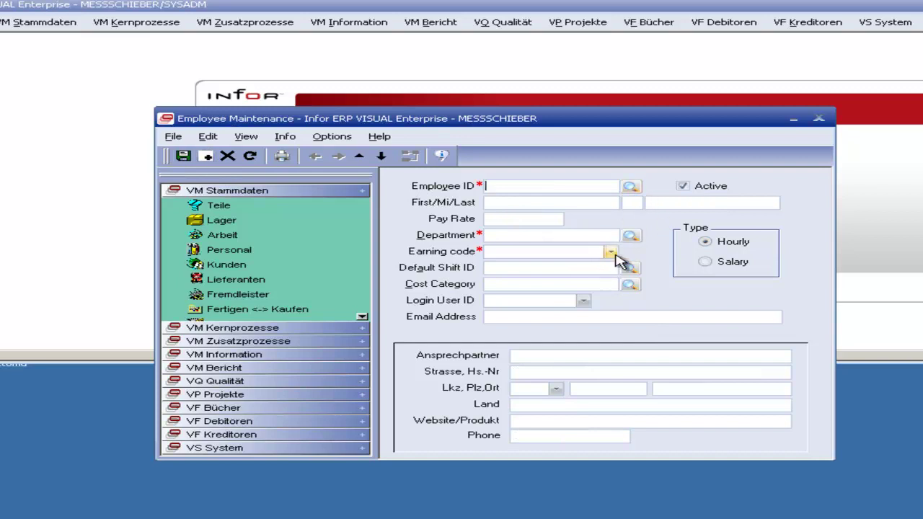
pyautogui.click(611, 250)
pyautogui.click(595, 264)
pyautogui.click(630, 186)
pyautogui.doubleClick(544, 250)
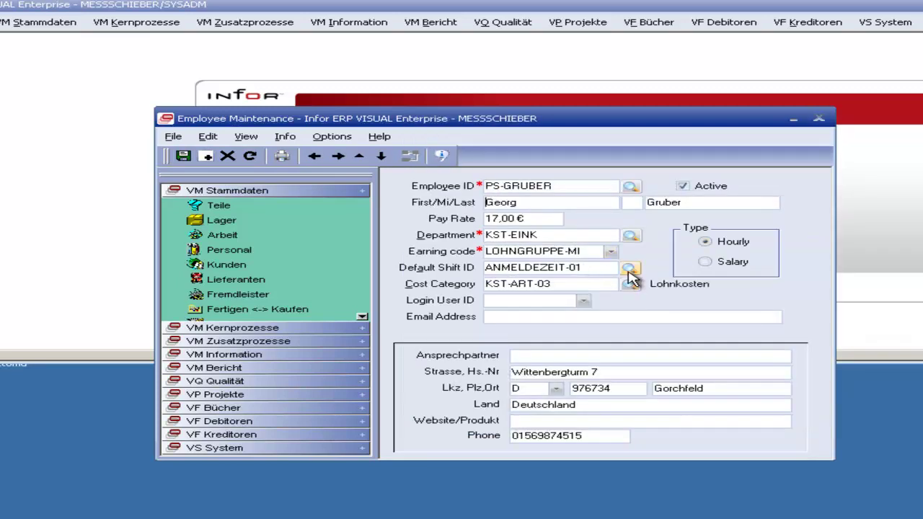
pyautogui.click(630, 267)
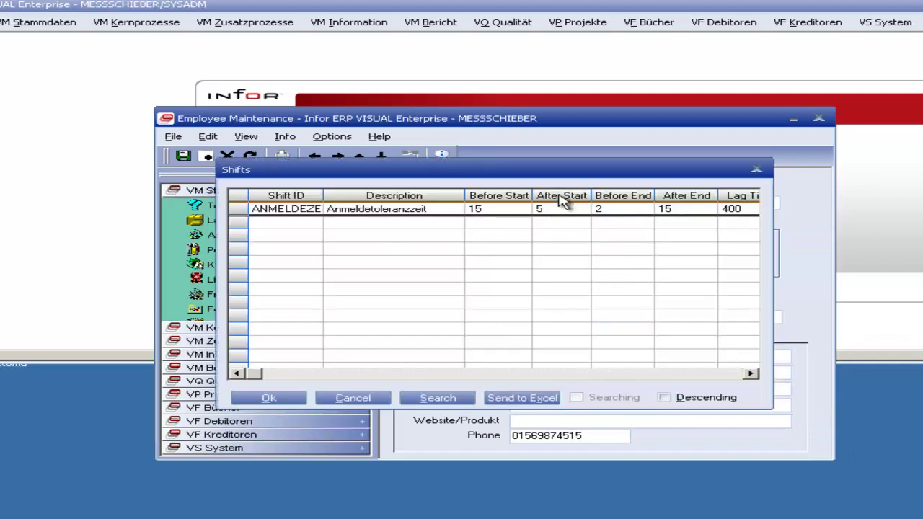
pyautogui.click(757, 169)
pyautogui.click(208, 137)
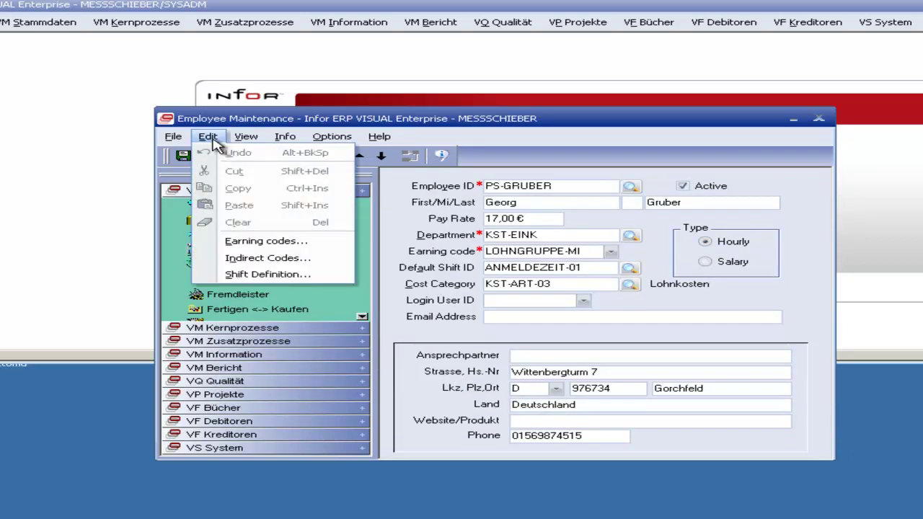
# Step: Inspect the existing ANMELDEZEIT-01 shift definition, then close it
pyautogui.click(292, 275)
pyautogui.click(556, 197)
pyautogui.doubleClick(527, 211)
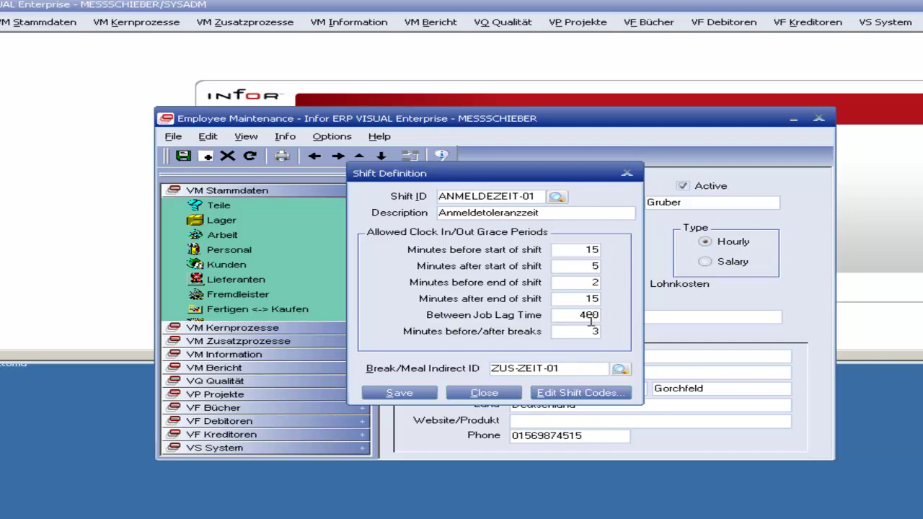
pyautogui.click(628, 175)
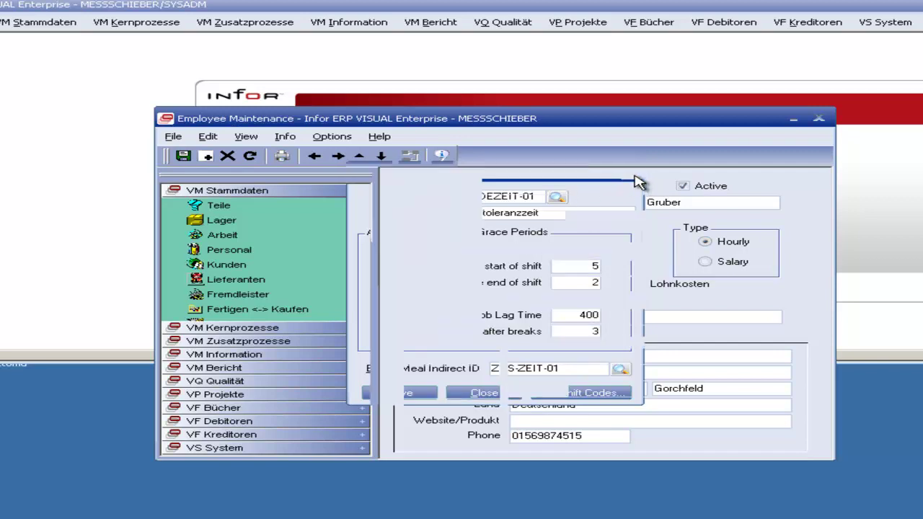
# Step: Define and save shift 'test' with break/meal indirect code ZUS-ZEIT-03
pyautogui.click(209, 137)
pyautogui.click(265, 274)
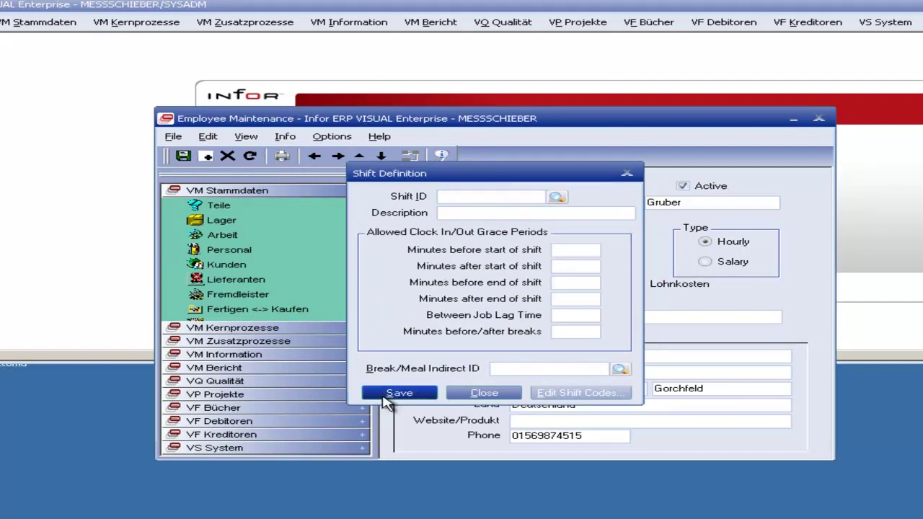
pyautogui.write('test')
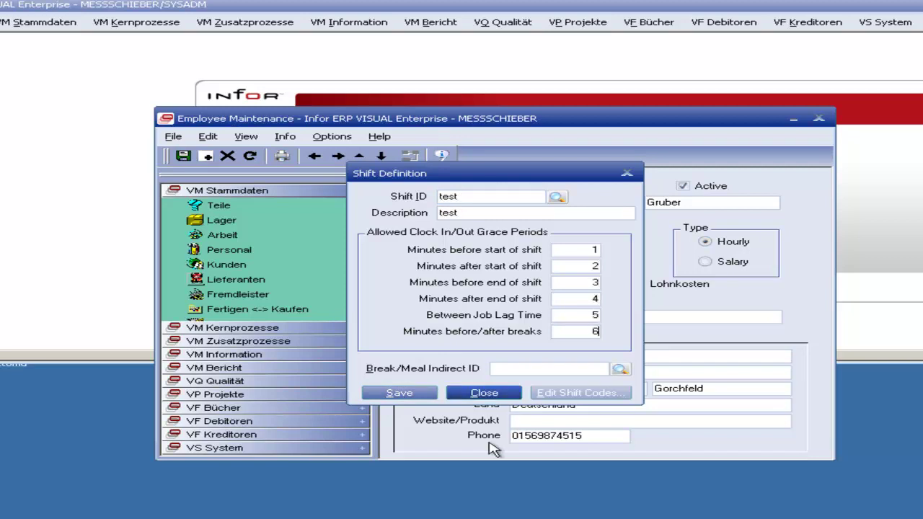
pyautogui.click(618, 369)
pyautogui.doubleClick(332, 236)
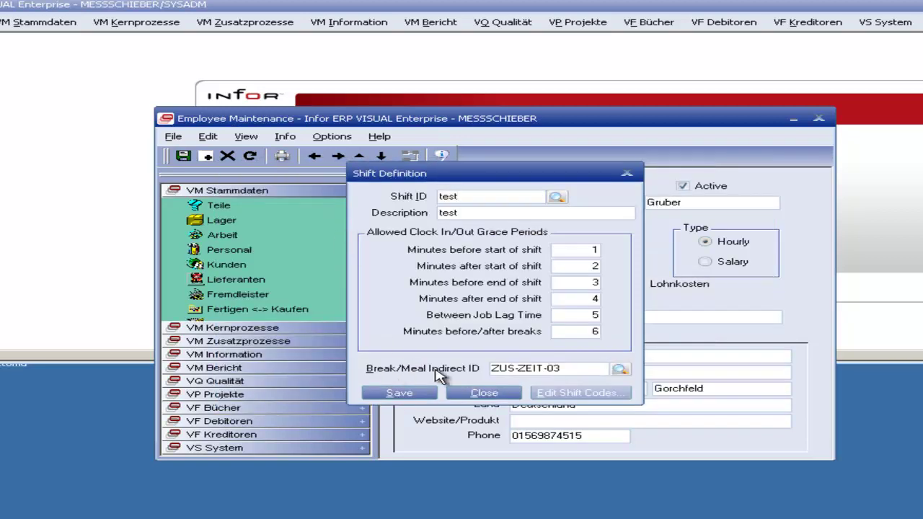
pyautogui.click(413, 395)
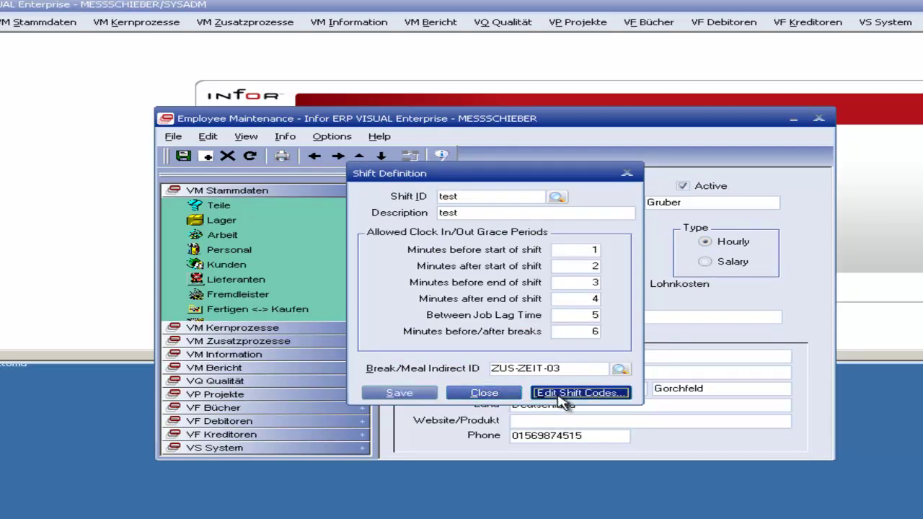
# Step: Review the shift code times for 'test', then close the shift code and shift definition windows
pyautogui.click(548, 393)
pyautogui.click(483, 195)
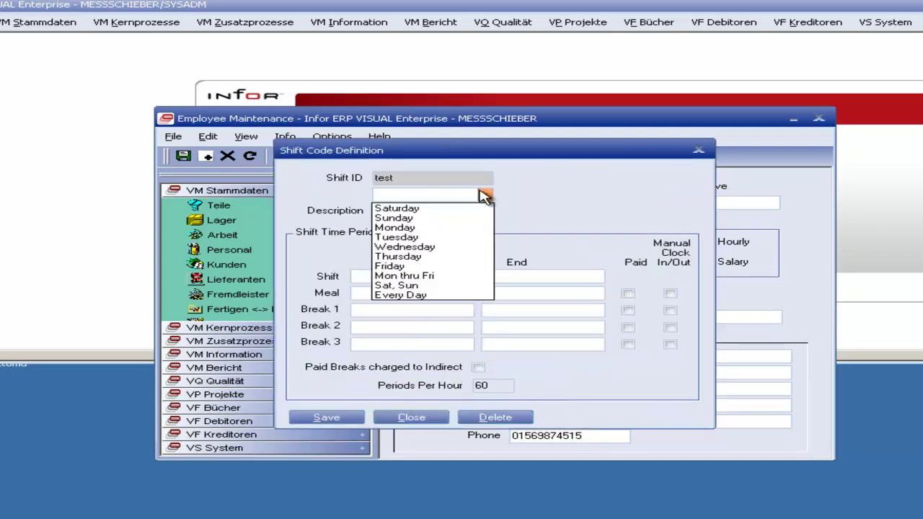
pyautogui.click(483, 196)
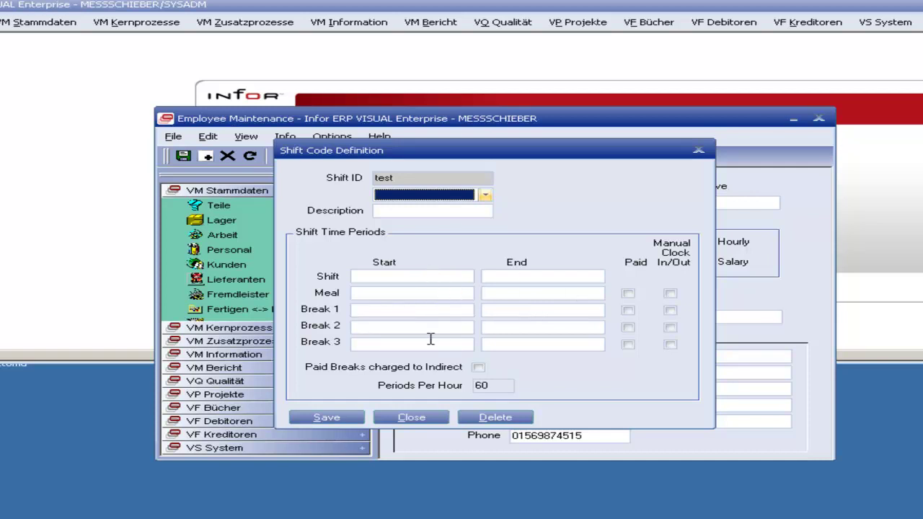
pyautogui.click(697, 150)
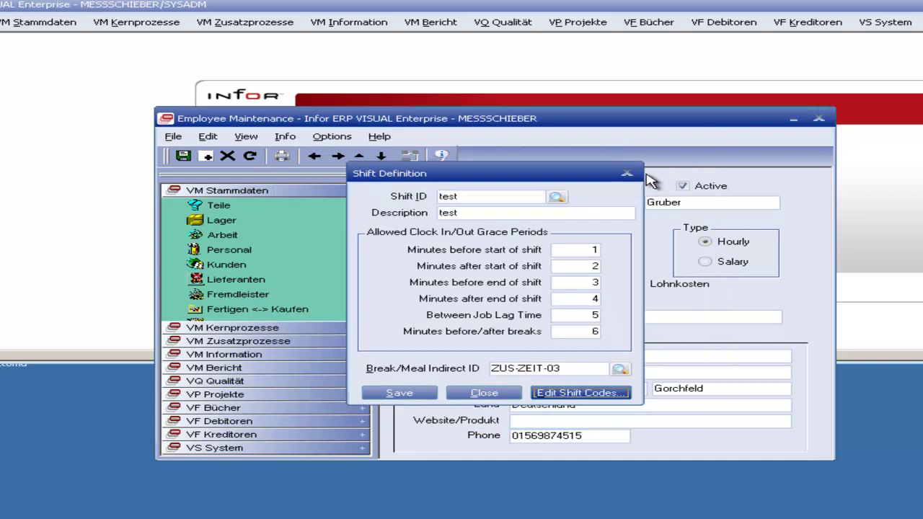
pyautogui.click(626, 173)
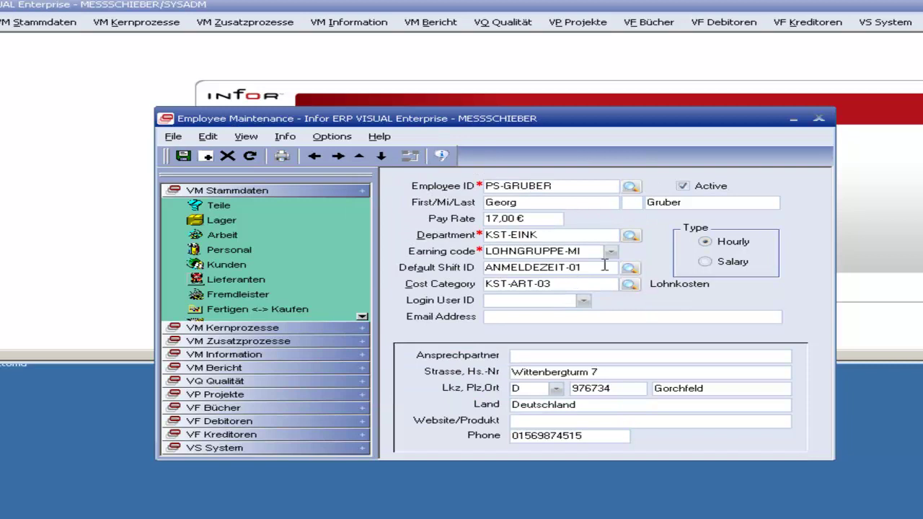
# Step: Give a new blank employee record default shift 'test' and close Employee Maintenance
pyautogui.click(207, 157)
pyautogui.click(611, 252)
pyautogui.click(611, 252)
pyautogui.click(629, 269)
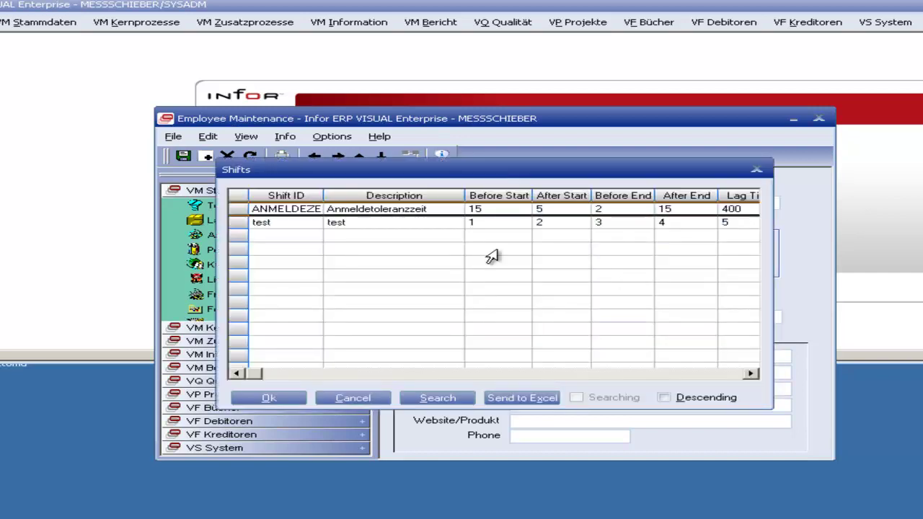
pyautogui.click(261, 227)
pyautogui.doubleClick(524, 227)
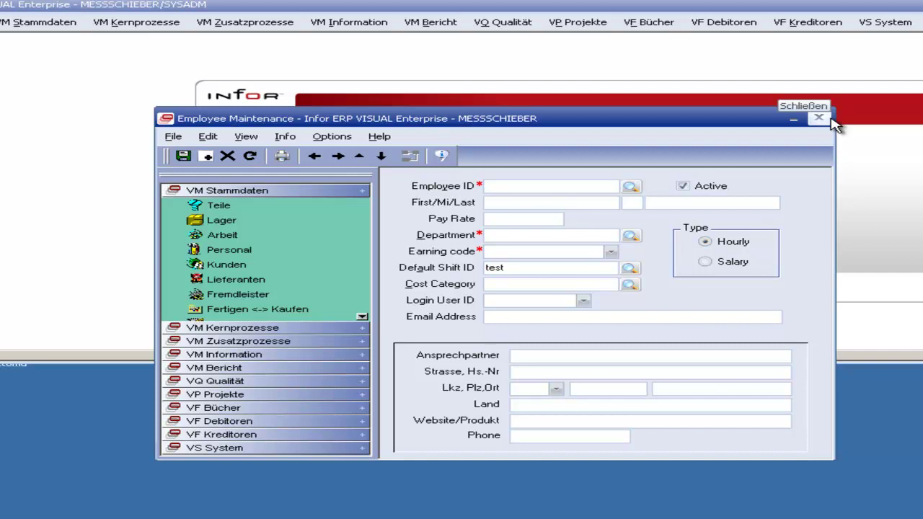
pyautogui.click(830, 120)
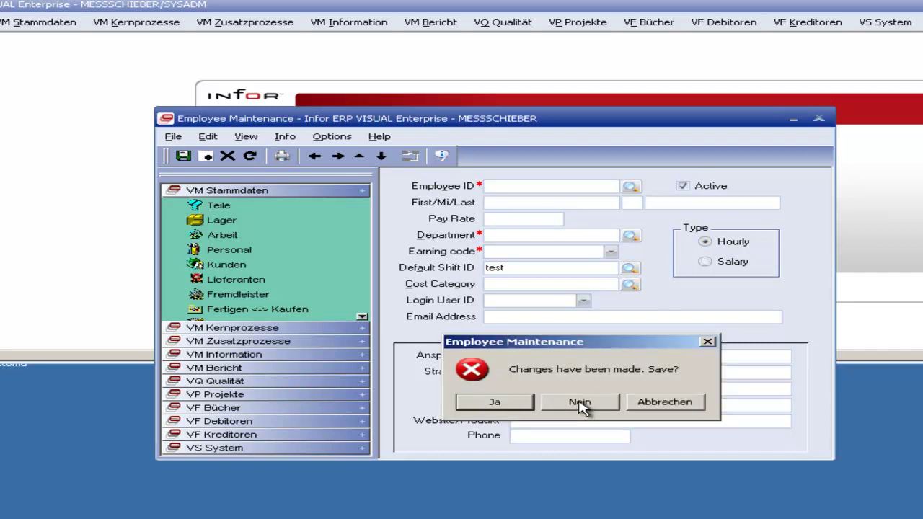
# Step: Discard the unsaved employee changes and open Shop Resource Maintenance via VM Stammdaten > Arbeit
pyautogui.click(579, 402)
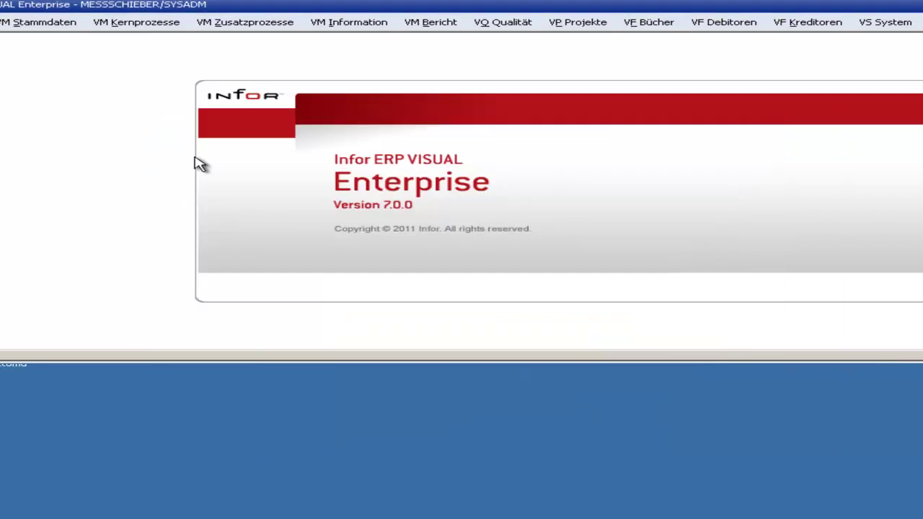
pyautogui.click(41, 22)
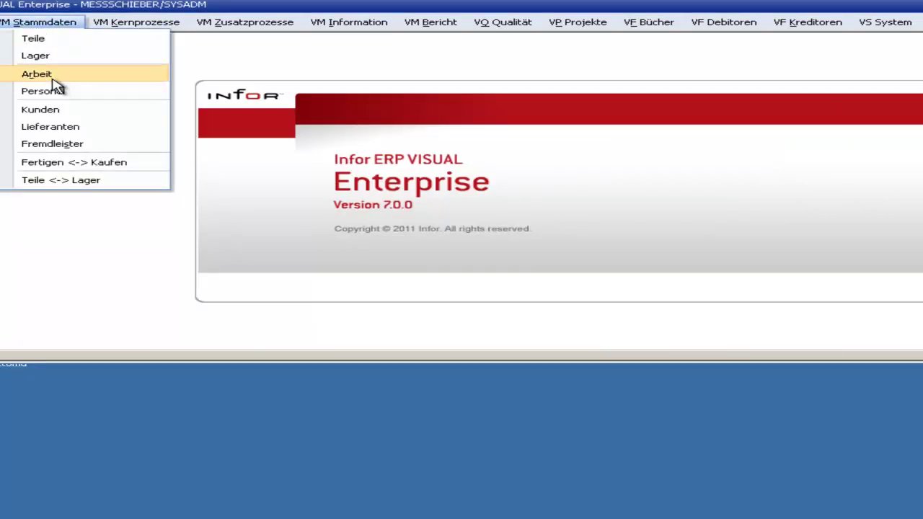
pyautogui.click(52, 78)
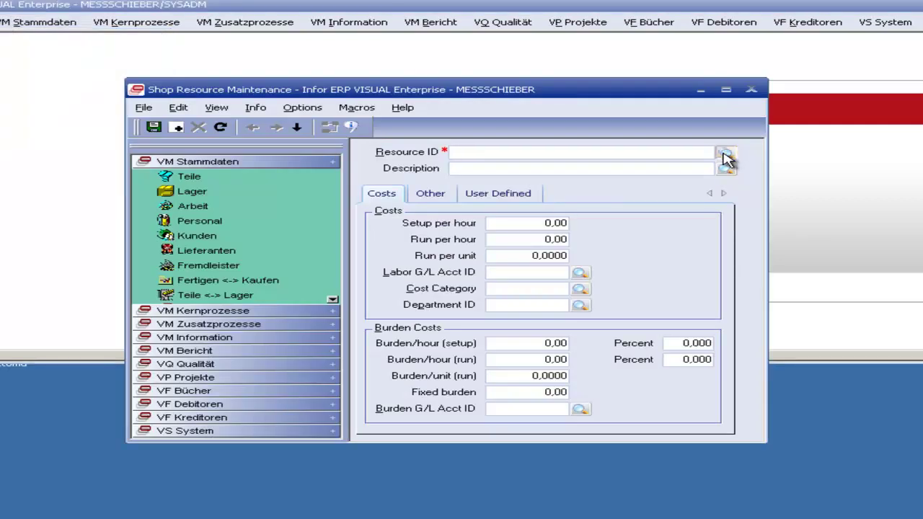
# Step: Browse the shop resource list: RM-BOHR, RM-FRAESE1, RM-FRAESE2, AP-MA-XXX, AP-FL-XXX, AP-ME-XXX
pyautogui.click(725, 157)
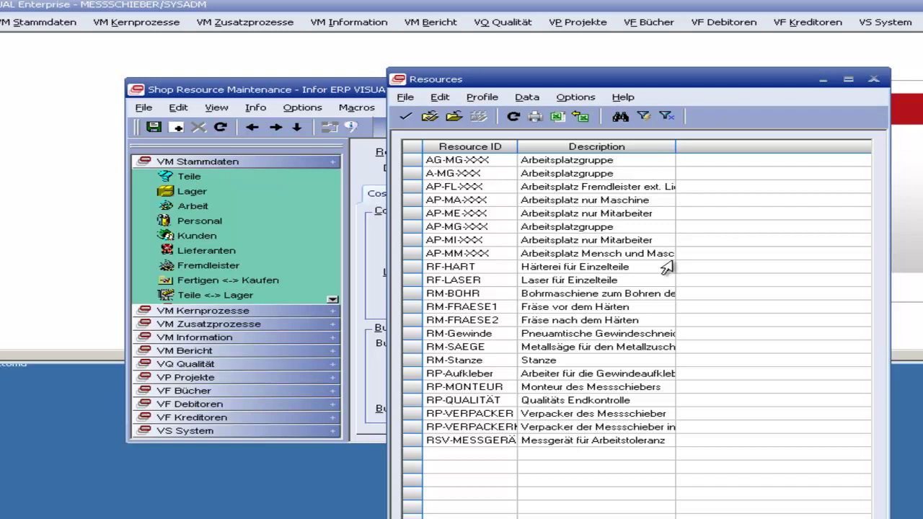
pyautogui.click(474, 294)
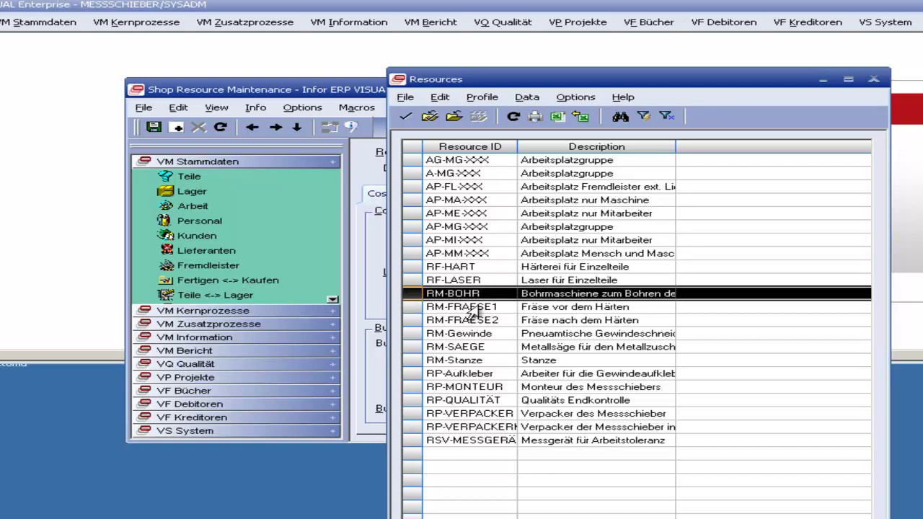
pyautogui.click(468, 307)
pyautogui.click(475, 322)
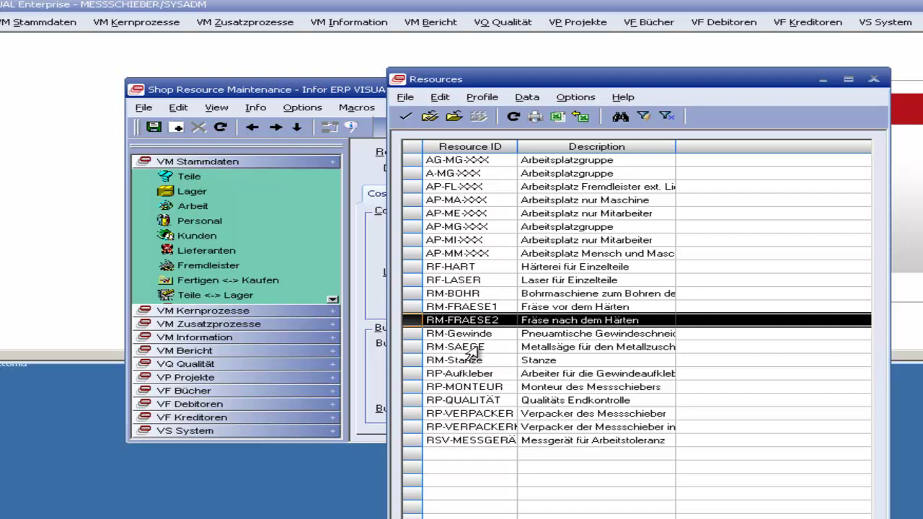
pyautogui.click(498, 203)
pyautogui.click(488, 187)
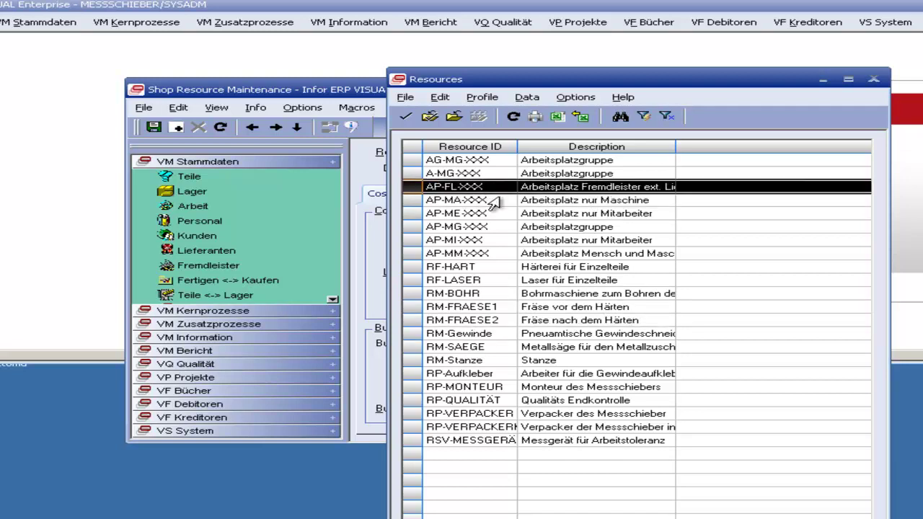
pyautogui.click(432, 201)
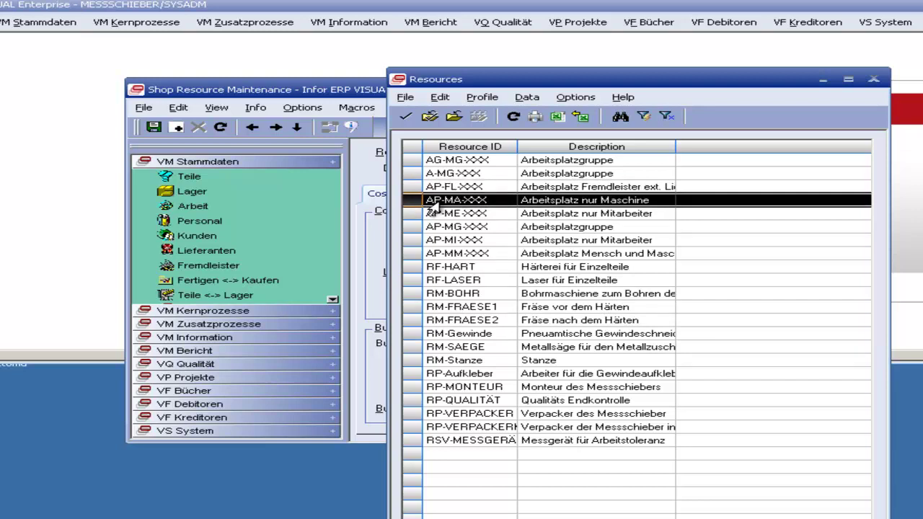
pyautogui.click(440, 215)
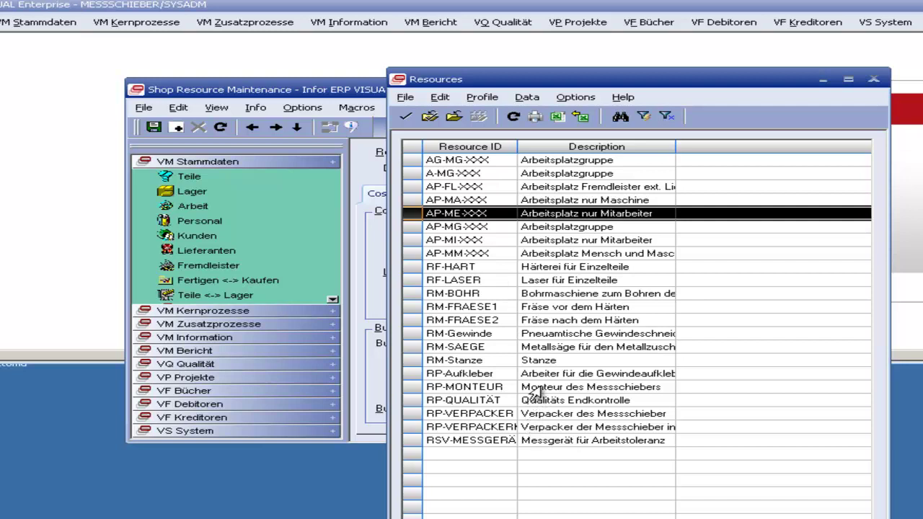
# Step: Compare RF-LASER and RF-HART in the list and open the RF-HART resource record
pyautogui.click(439, 295)
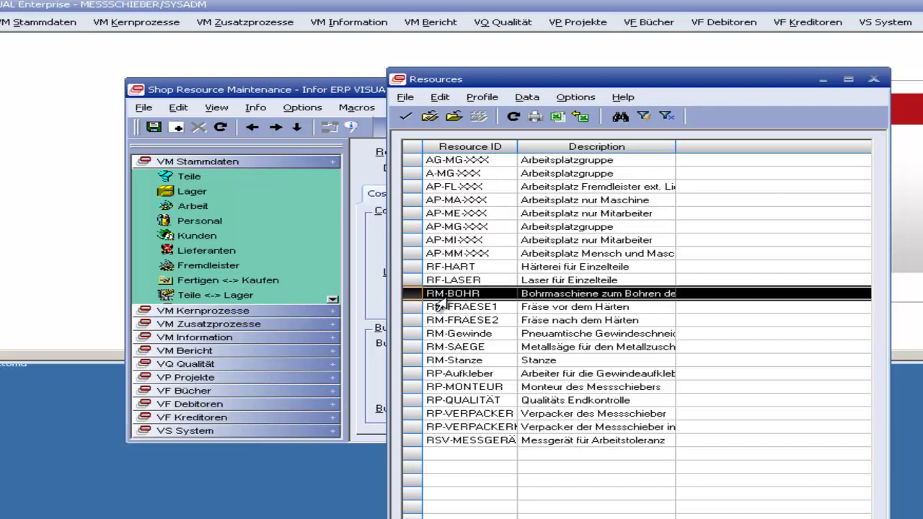
pyautogui.click(433, 283)
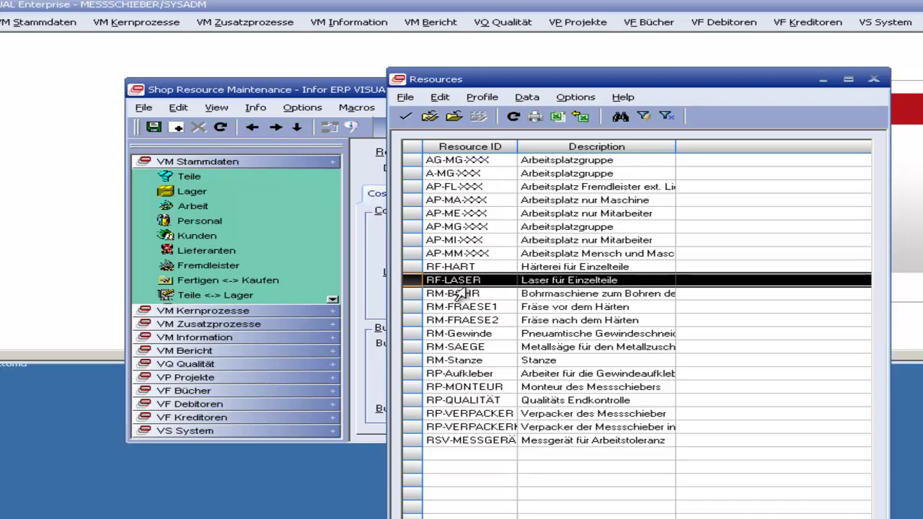
pyautogui.click(465, 267)
pyautogui.click(461, 281)
pyautogui.click(463, 268)
pyautogui.click(461, 283)
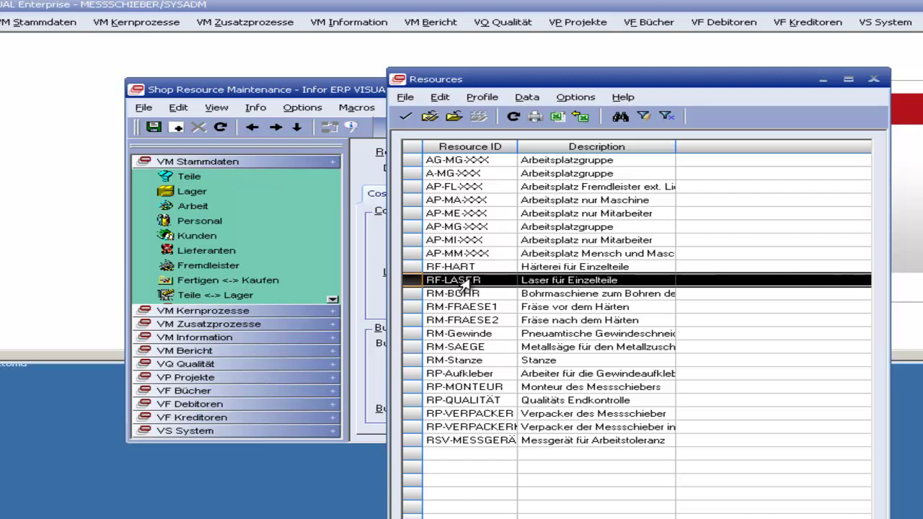
pyautogui.click(464, 268)
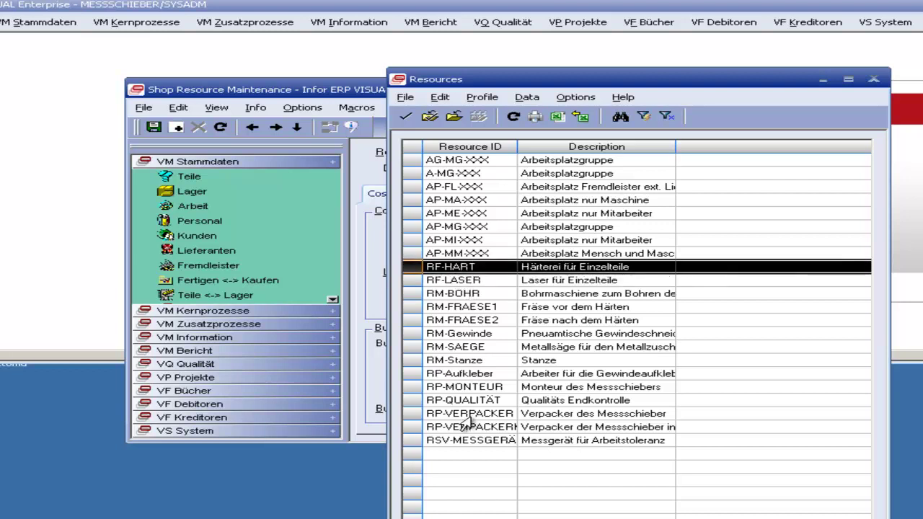
pyautogui.click(449, 279)
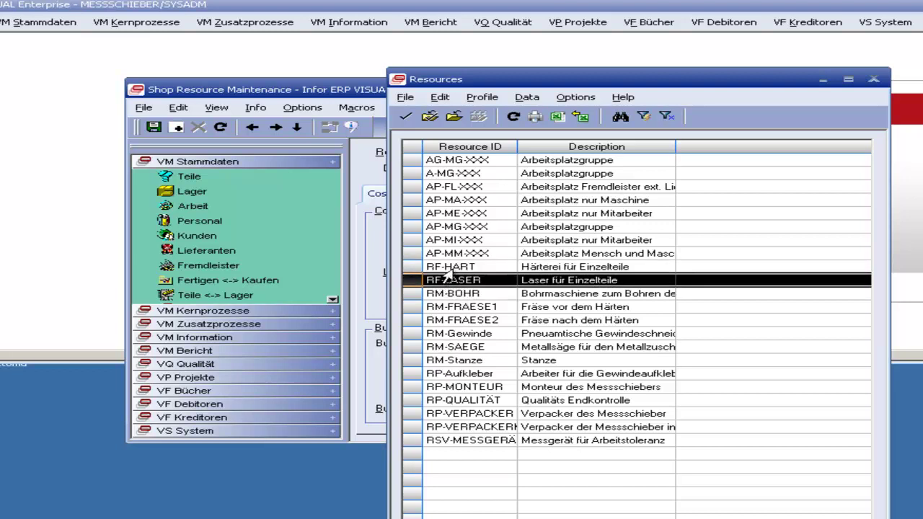
pyautogui.doubleClick(462, 268)
# Step: Review RF-HART's tabs, then load resource RM-SAEGE from the shop resource list
pyautogui.click(432, 194)
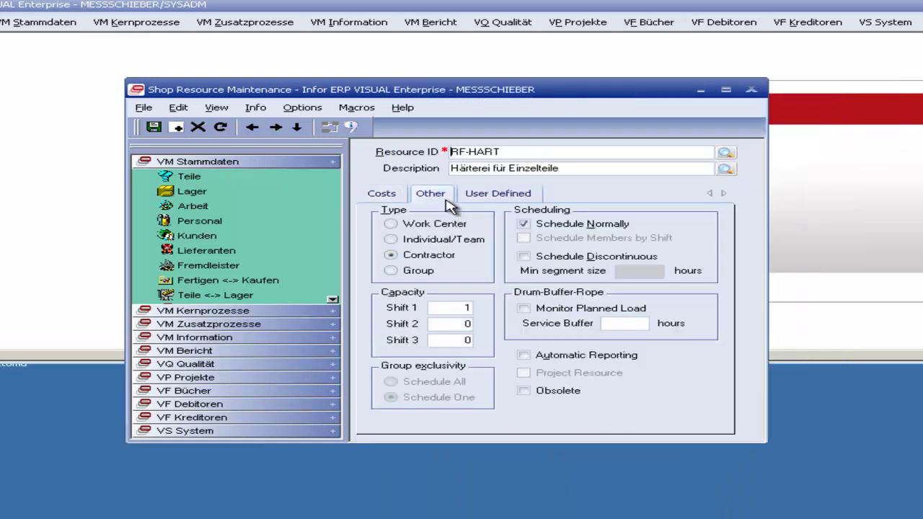
pyautogui.click(479, 194)
pyautogui.click(390, 193)
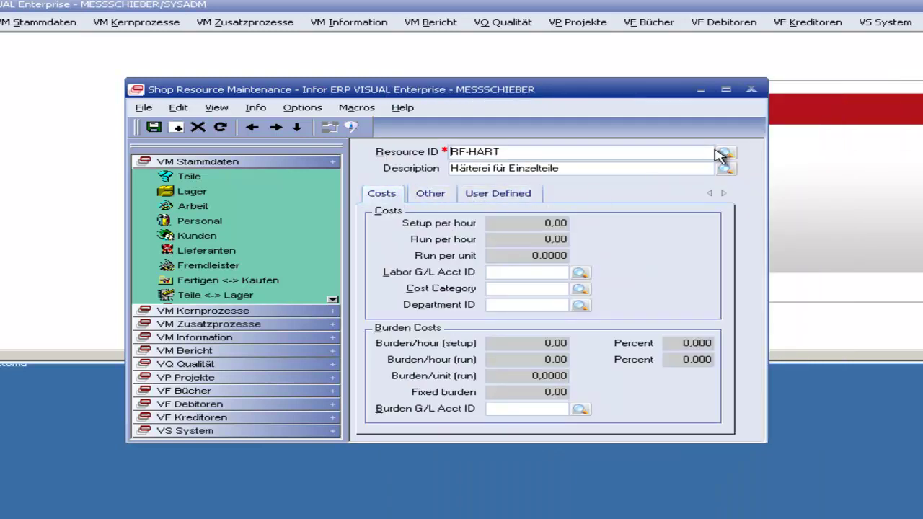
pyautogui.click(724, 152)
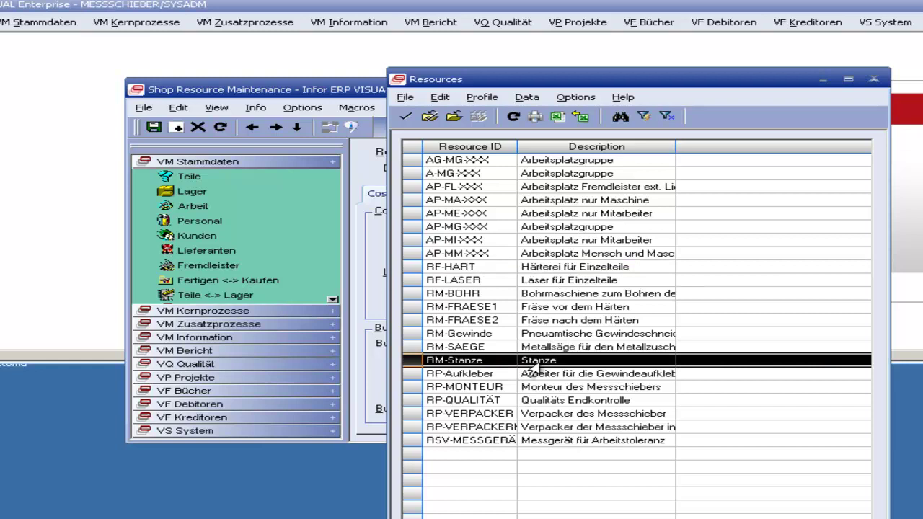
pyautogui.click(513, 389)
pyautogui.click(515, 336)
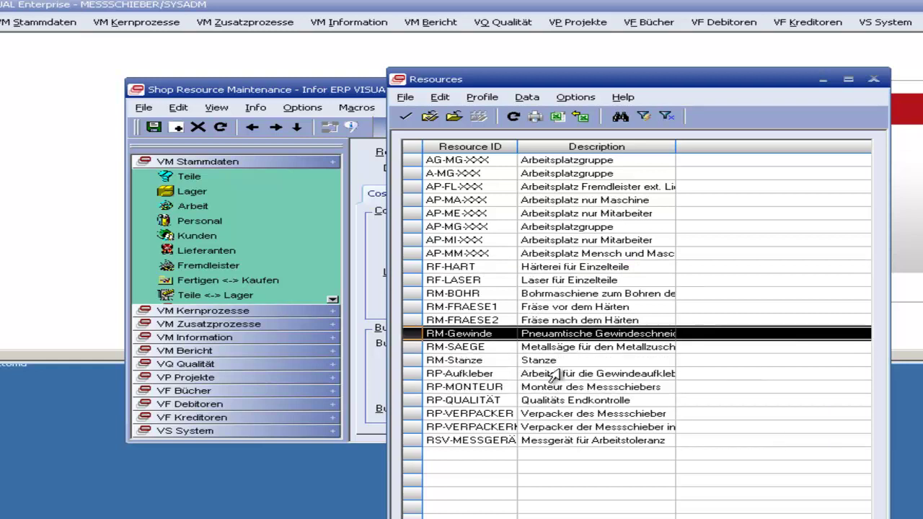
pyautogui.doubleClick(525, 349)
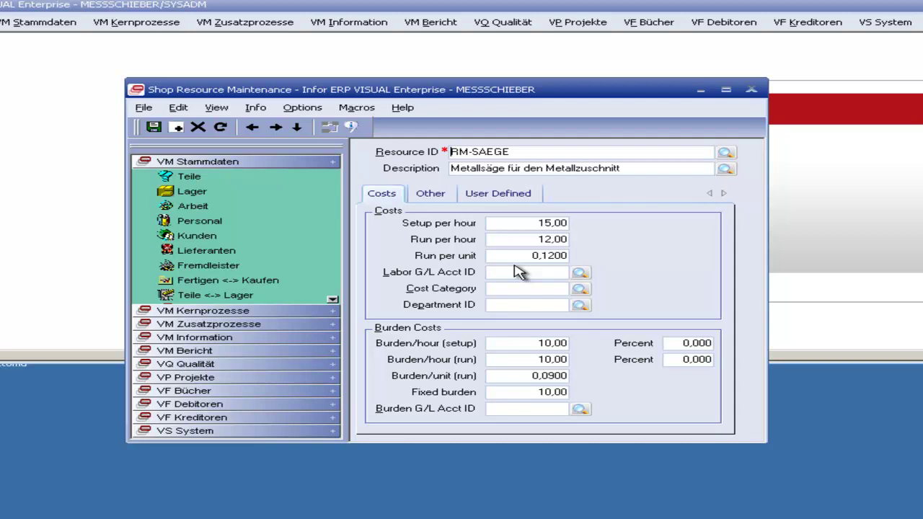
# Step: Look through RM-SAEGE's user-defined fields and costs, ending on its Other tab capacity settings
pyautogui.click(521, 206)
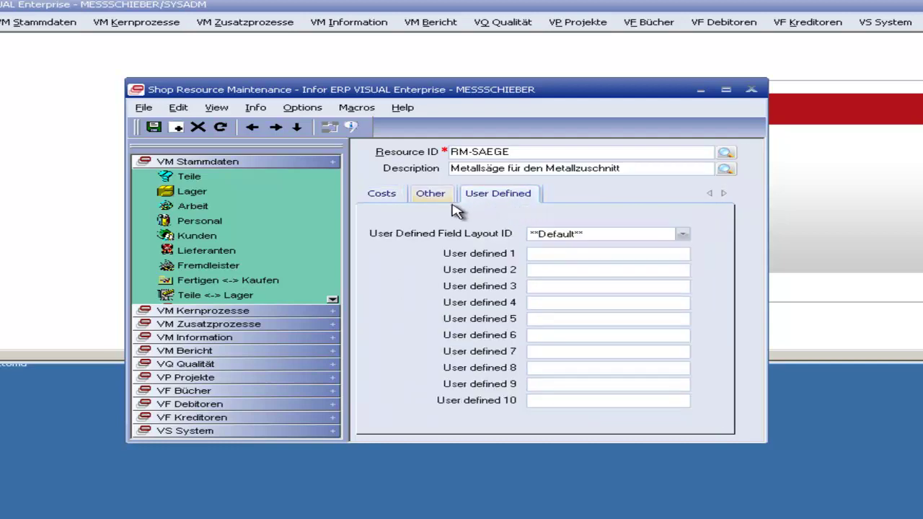
pyautogui.click(397, 199)
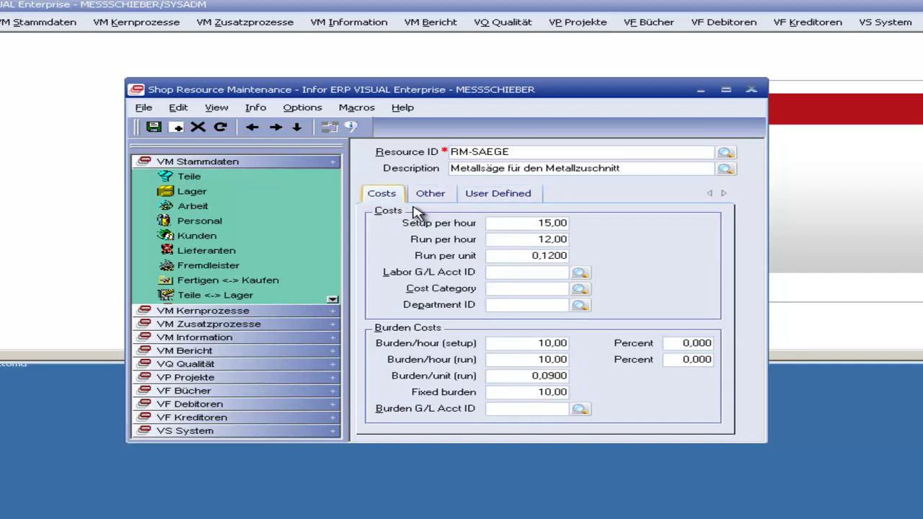
pyautogui.click(436, 205)
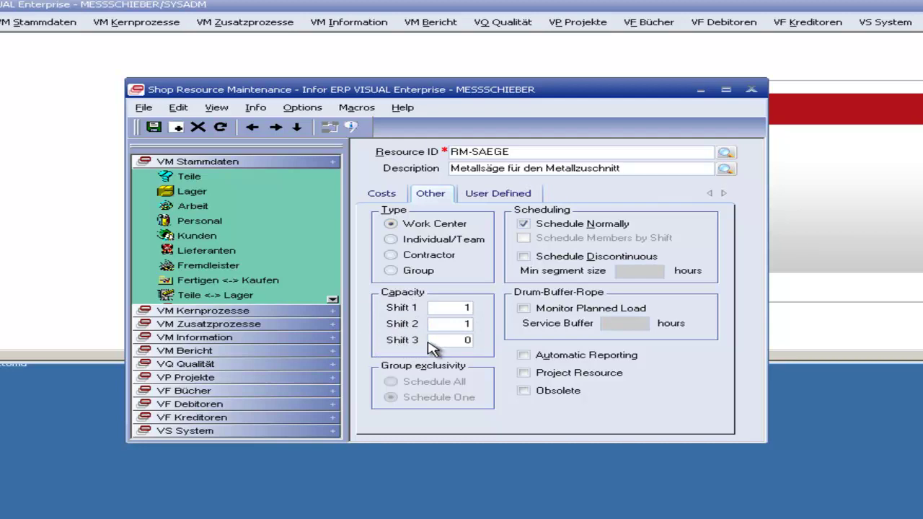
# Step: Change RM-SAEGE's shift 1 capacity to 3 and shift 2 to 1, then save the resource
pyautogui.click(440, 339)
pyautogui.click(466, 325)
pyautogui.write('1')
pyautogui.write('3')
pyautogui.press('Tab')
pyautogui.write('1')
pyautogui.click(153, 127)
pyautogui.click(187, 110)
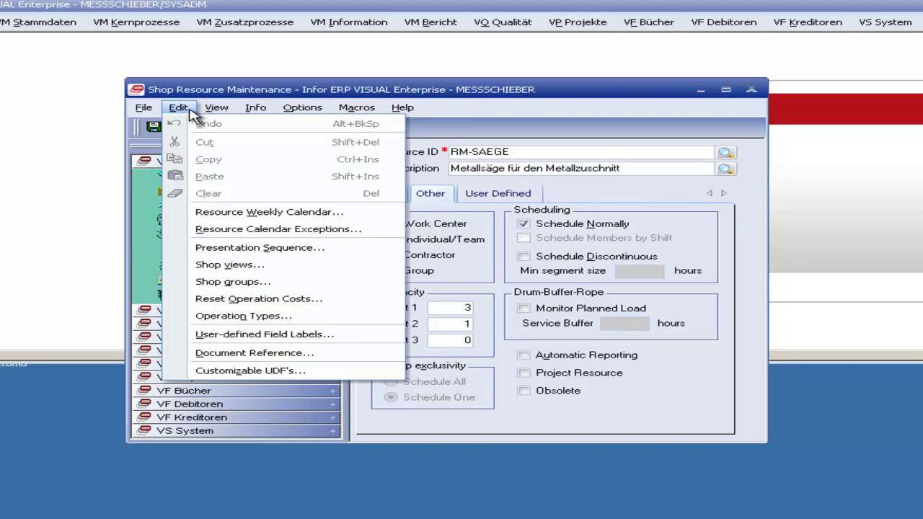
# Step: Return to RM-SAEGE's costs and open the empty Shop groups and Shop views lists
pyautogui.click(671, 191)
pyautogui.click(397, 196)
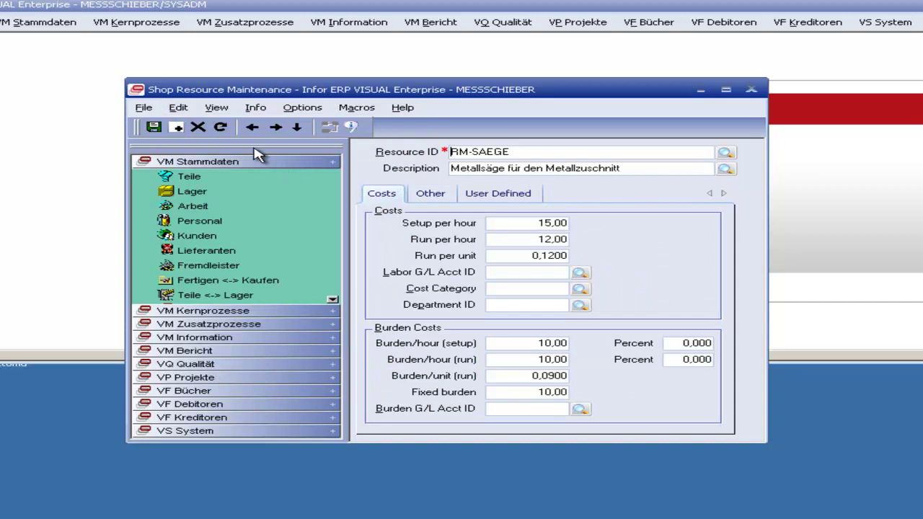
pyautogui.click(178, 107)
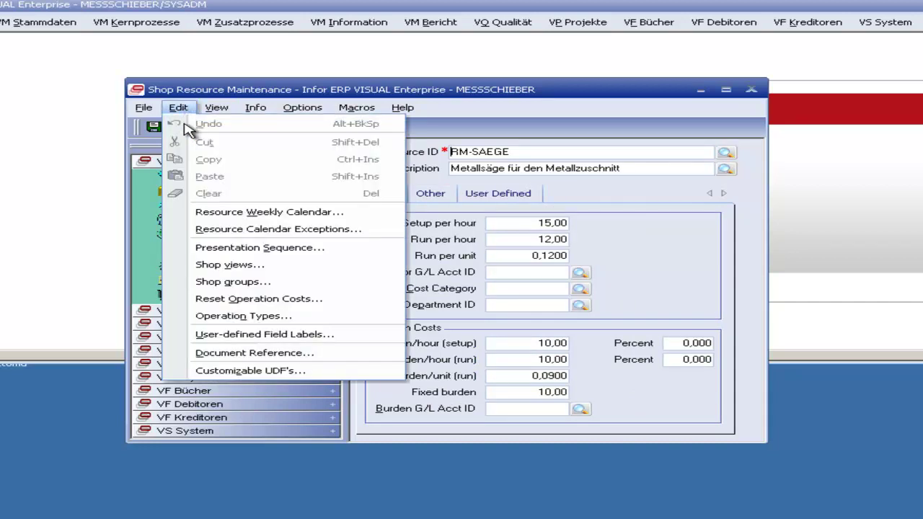
pyautogui.click(281, 282)
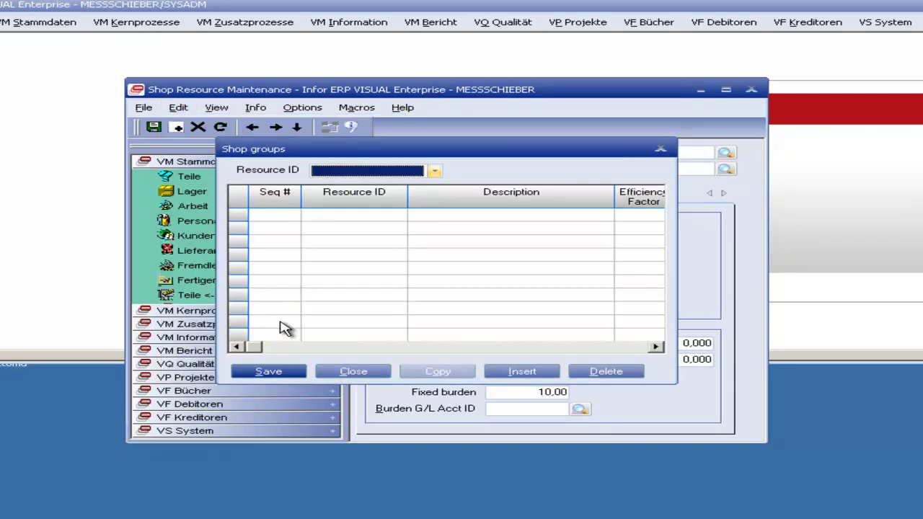
pyautogui.click(660, 149)
pyautogui.click(178, 107)
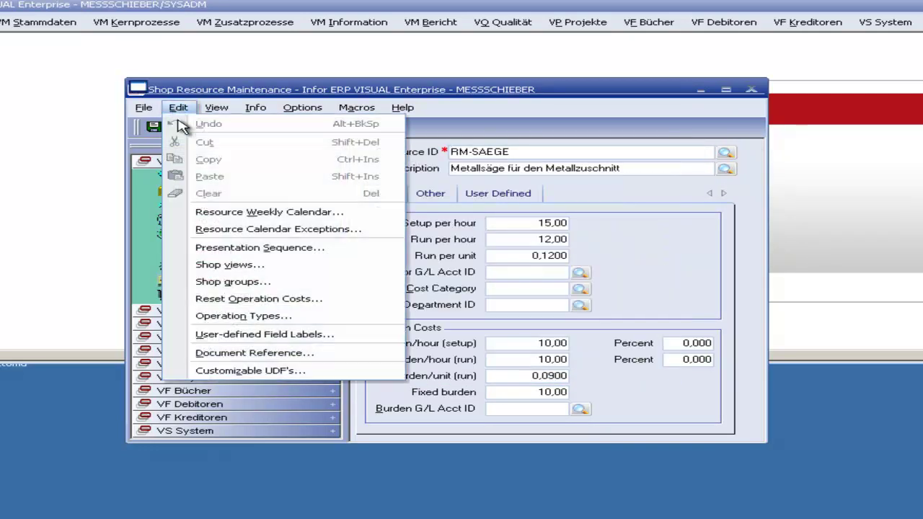
pyautogui.click(238, 265)
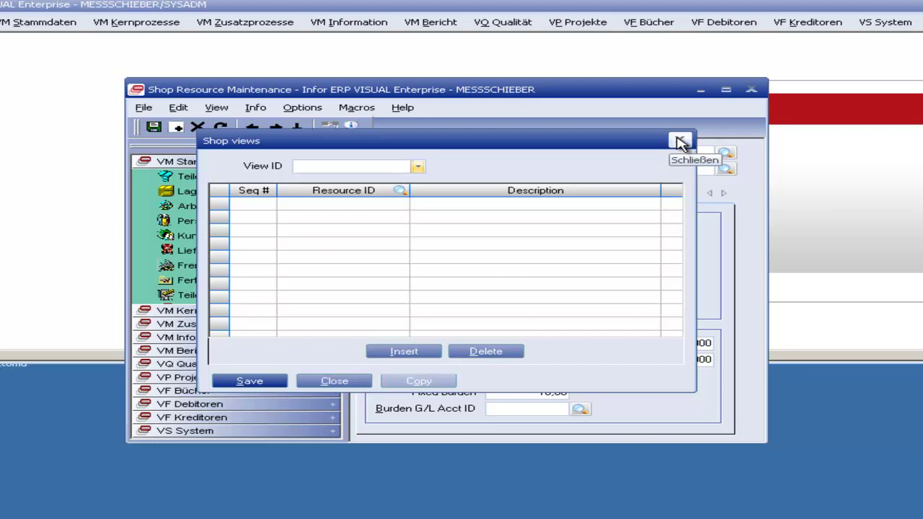
# Step: Load RP-Aufkleber from the resource browse and review its Other and Costs tabs
pyautogui.click(679, 141)
pyautogui.click(724, 152)
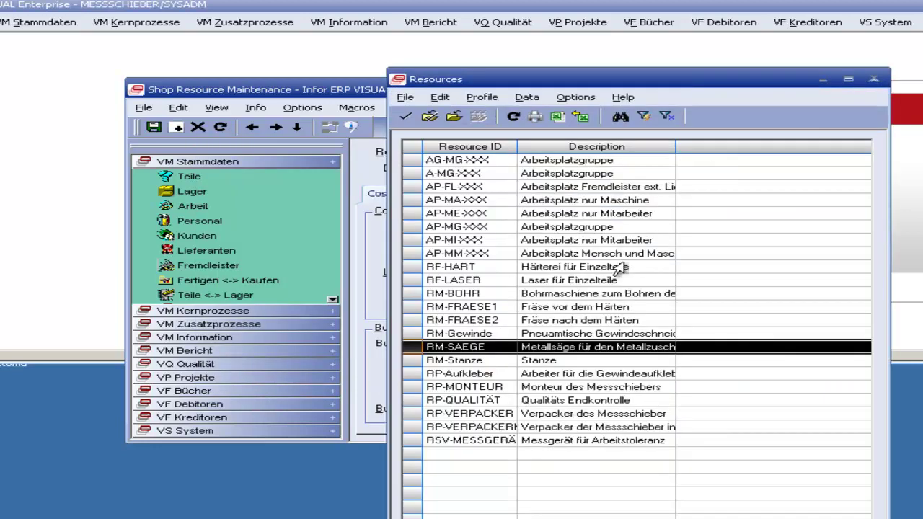
pyautogui.click(634, 377)
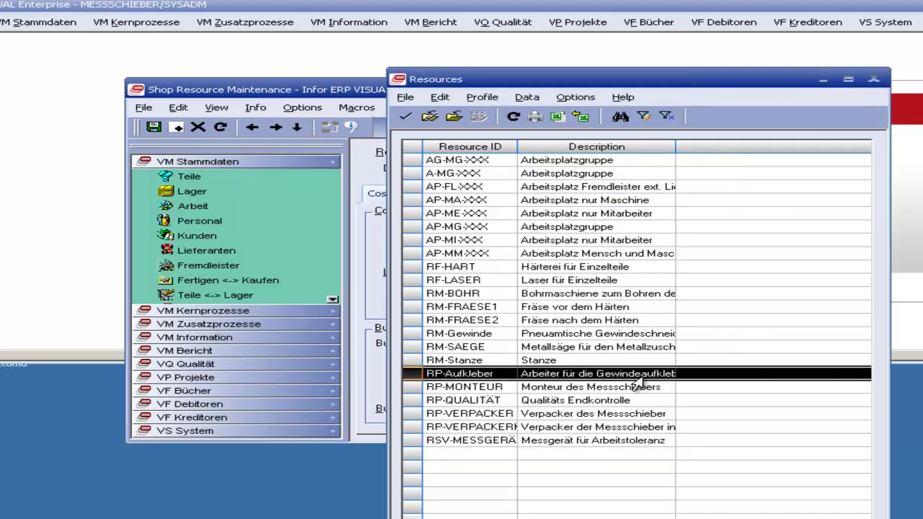
pyautogui.doubleClick(636, 375)
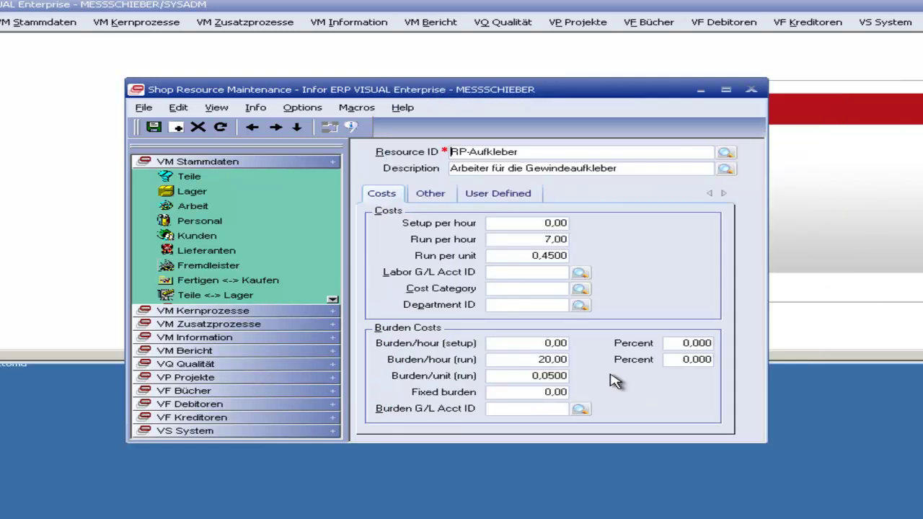
pyautogui.click(431, 194)
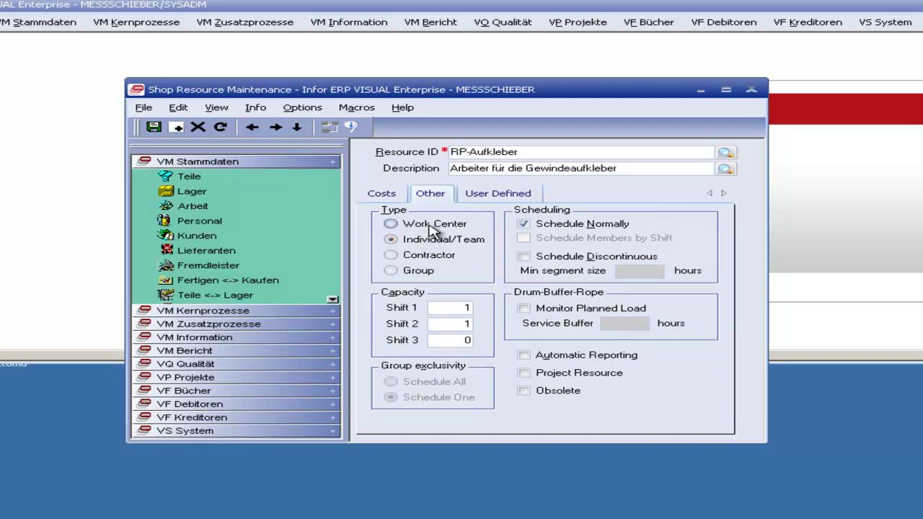
pyautogui.click(382, 194)
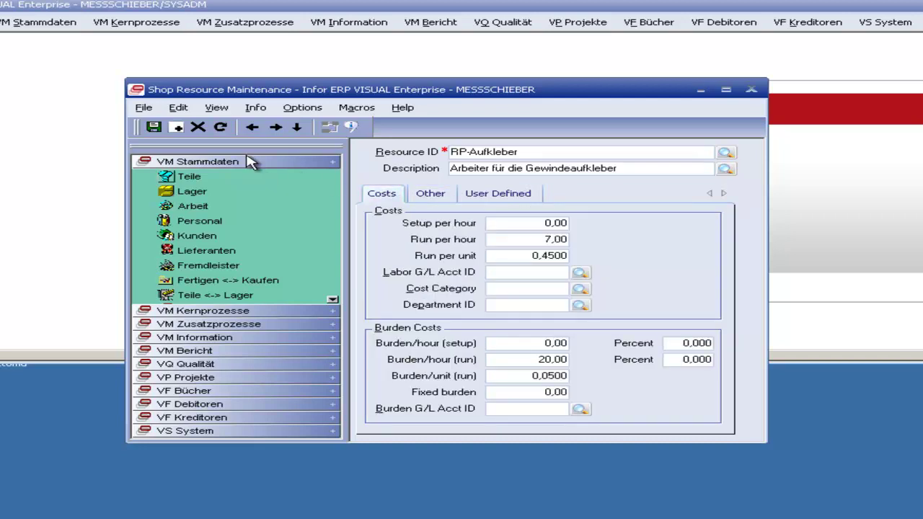
pyautogui.click(177, 127)
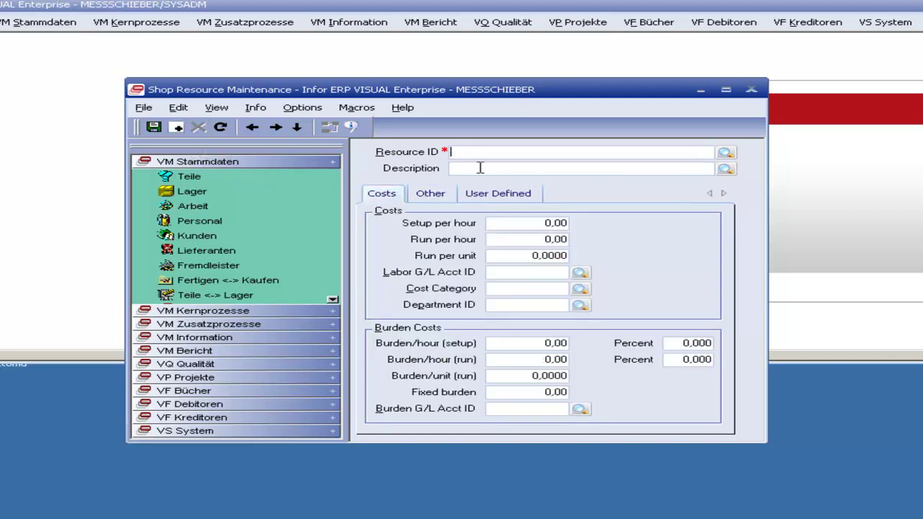
# Step: Enter resource ID AP-ME-AUFKLEBEN with description 'Gewindeaufkleben 2'
pyautogui.write('R')
pyautogui.click(726, 152)
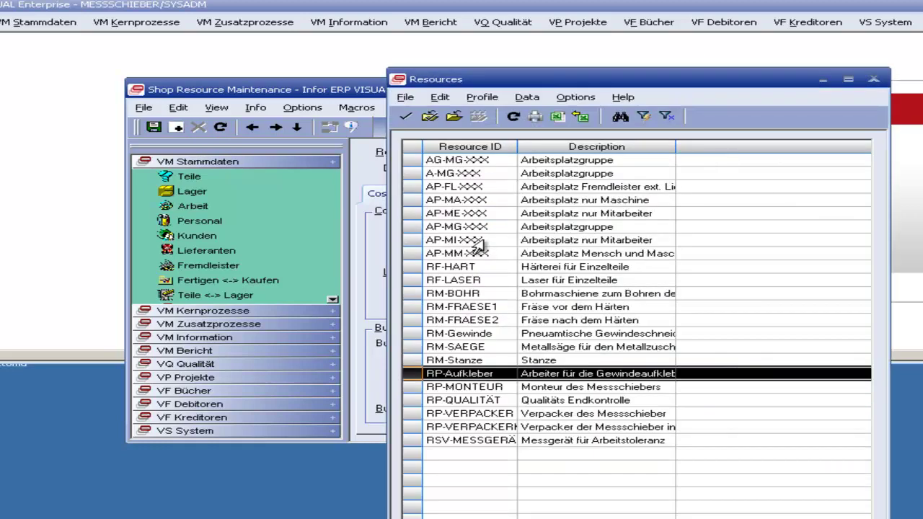
pyautogui.click(873, 78)
pyautogui.press('BackSpace')
pyautogui.write('APo')
pyautogui.press('BackSpace')
pyautogui.write('-ME')
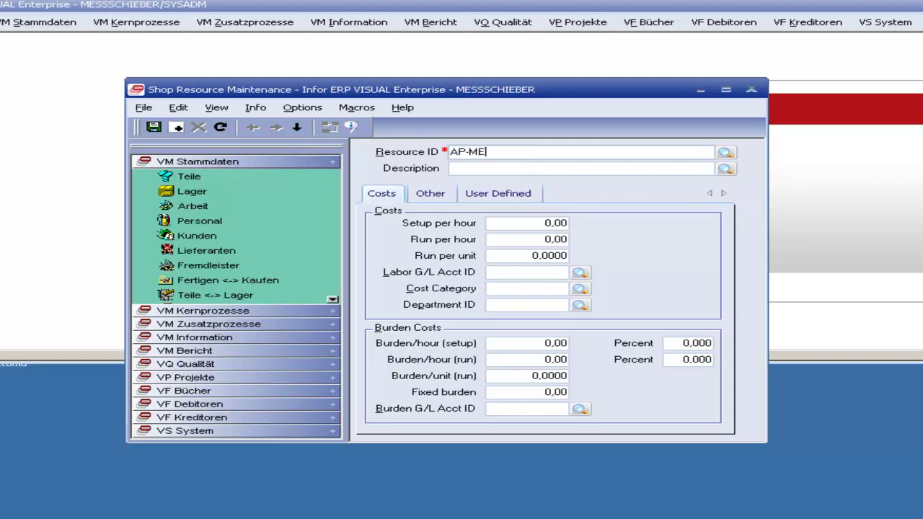
pyautogui.write('-AUFKLEBEN')
pyautogui.click(451, 168)
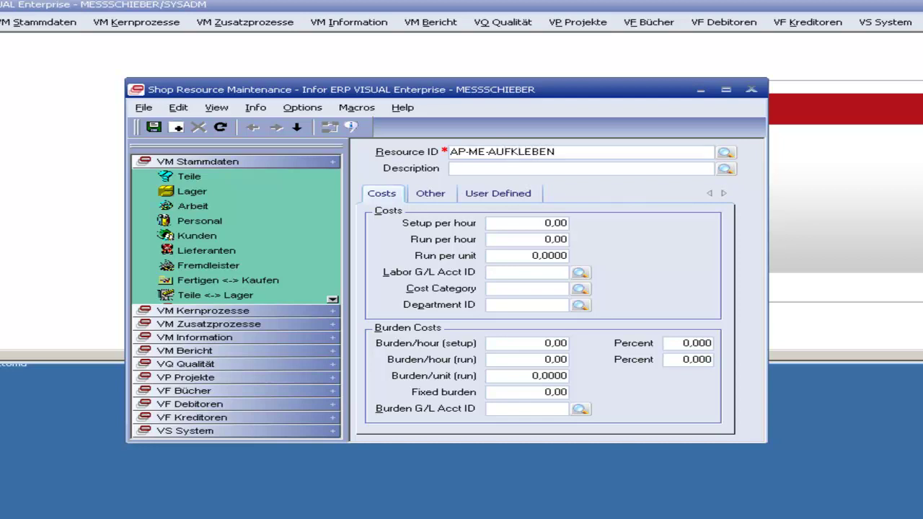
pyautogui.write('Gewindeaufkleben 2')
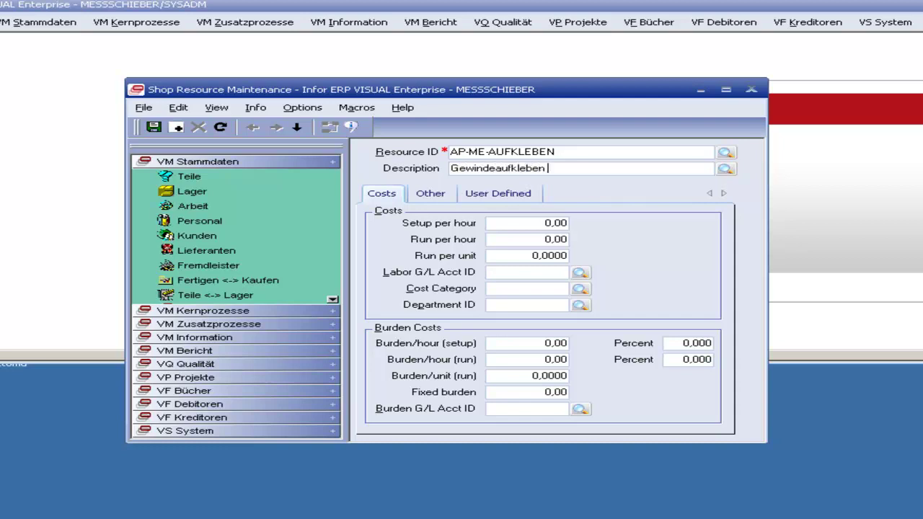
# Step: Fill in costs: setup 20, run 2, setup burden 40 and run burden 4
pyautogui.click(530, 222)
pyautogui.write('20')
pyautogui.press('Tab')
pyautogui.write('2')
pyautogui.press('Tab')
pyautogui.write('2')
pyautogui.press('Tab')
pyautogui.write('2')
pyautogui.press('BackSpace')
pyautogui.click(522, 338)
pyautogui.write('40')
pyautogui.press('Tab')
pyautogui.press('Tab')
pyautogui.write('4')
pyautogui.press('Tab')
pyautogui.write('4')
pyautogui.press('Tab')
pyautogui.write('4')
pyautogui.press('Tab')
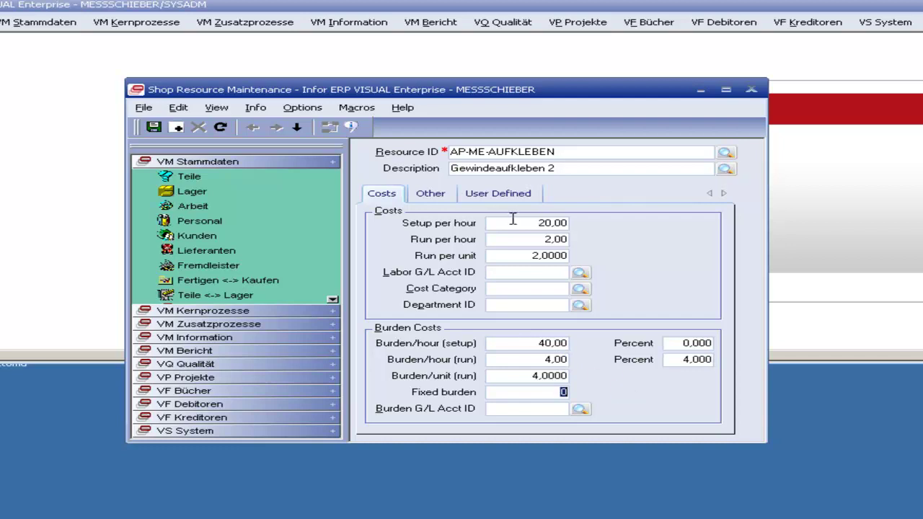
# Step: Set the new resource's shift capacities to 1 on shift 1 and 2 on shift 2
pyautogui.click(438, 199)
pyautogui.click(466, 308)
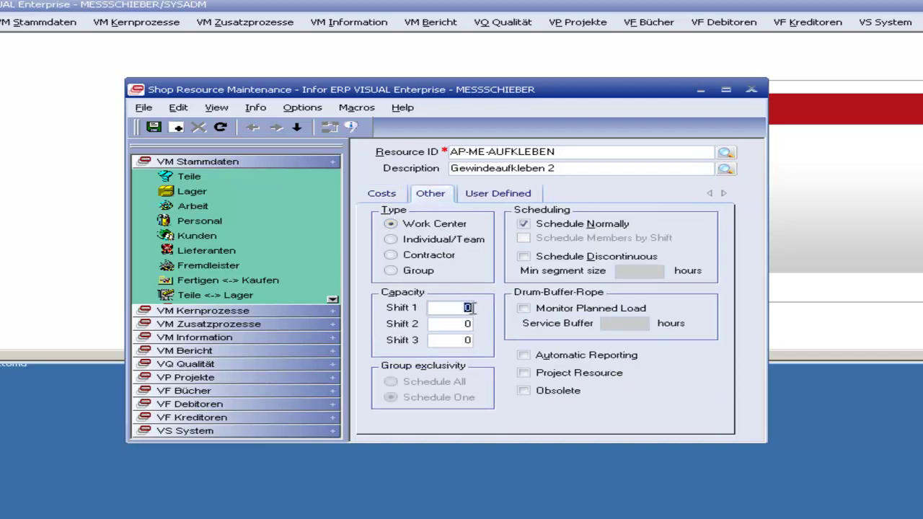
pyautogui.write('1')
pyautogui.press('Tab')
pyautogui.write('2')
# Step: Save resource AP-ME-AUFKLEBEN and close the Shop Resource Maintenance form
pyautogui.click(497, 193)
pyautogui.click(436, 196)
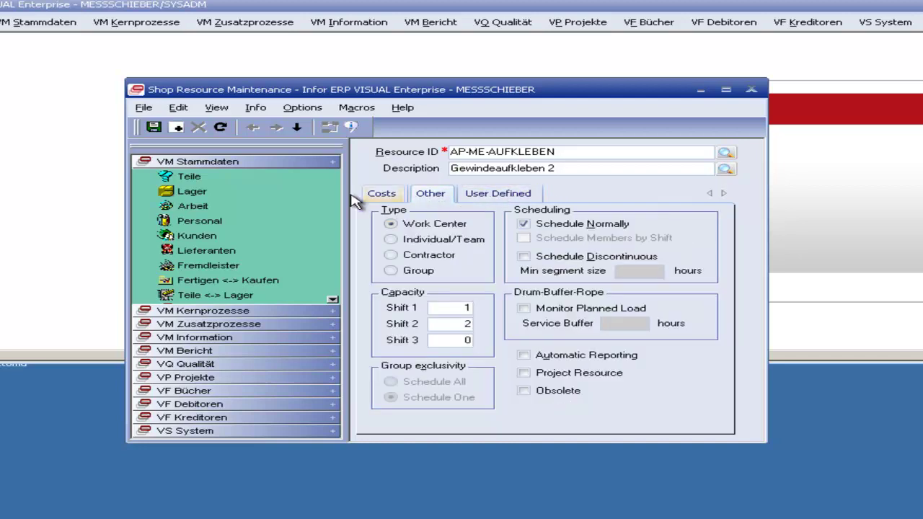
pyautogui.click(381, 195)
pyautogui.click(153, 126)
pyautogui.click(751, 90)
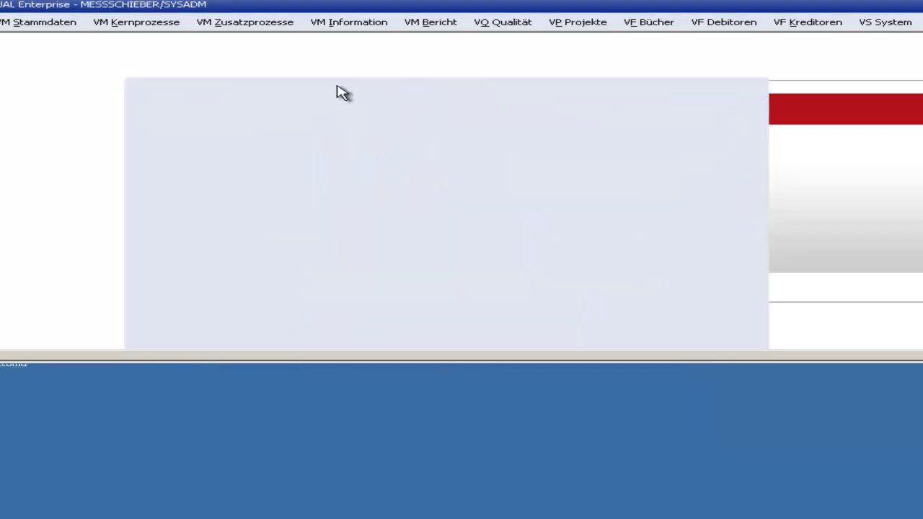
# Step: Launch Warehouse Maintenance via VM Stammdaten > Lager
pyautogui.click(52, 23)
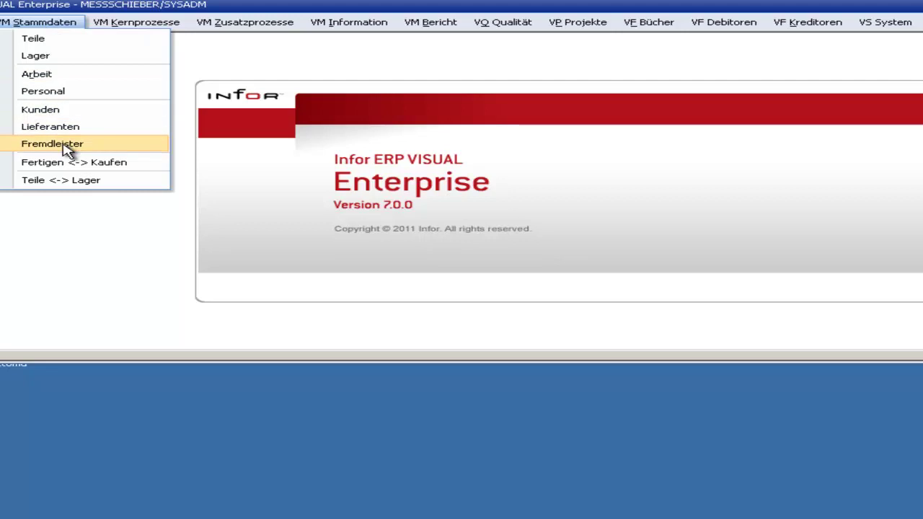
pyautogui.click(82, 56)
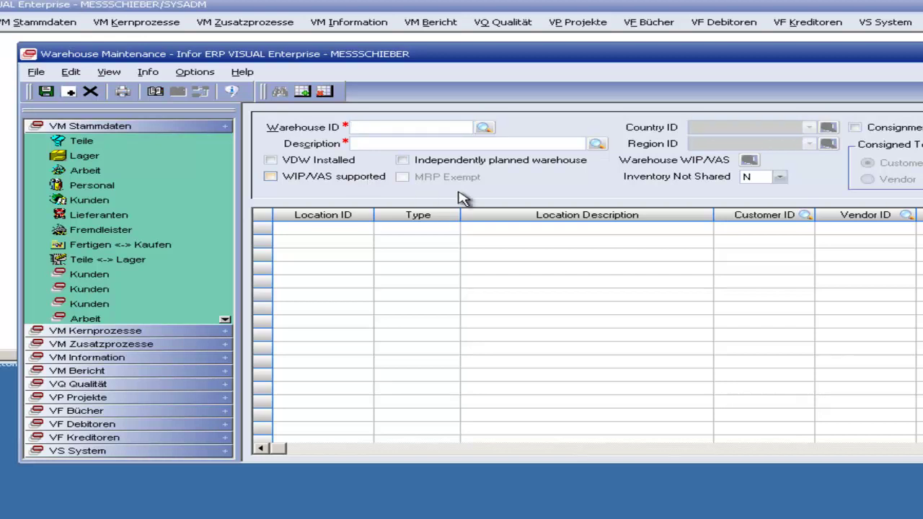
# Step: Load warehouse LO-Zukauf from the lookup and browse location rows such as LP-RSTAHL-100M and LP-TABELLE150
pyautogui.click(484, 128)
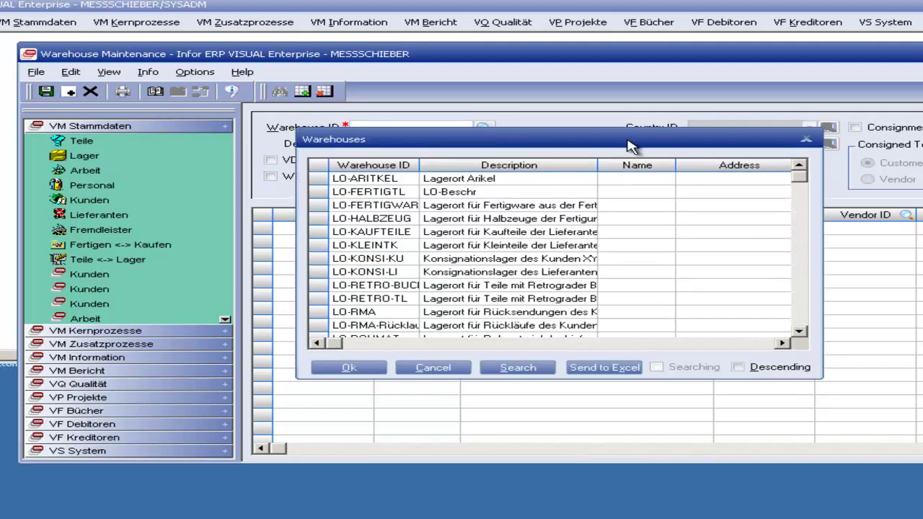
pyautogui.moveTo(627, 140); pyautogui.dragTo(667, 98)
pyautogui.scroll(-4, 619, 186)
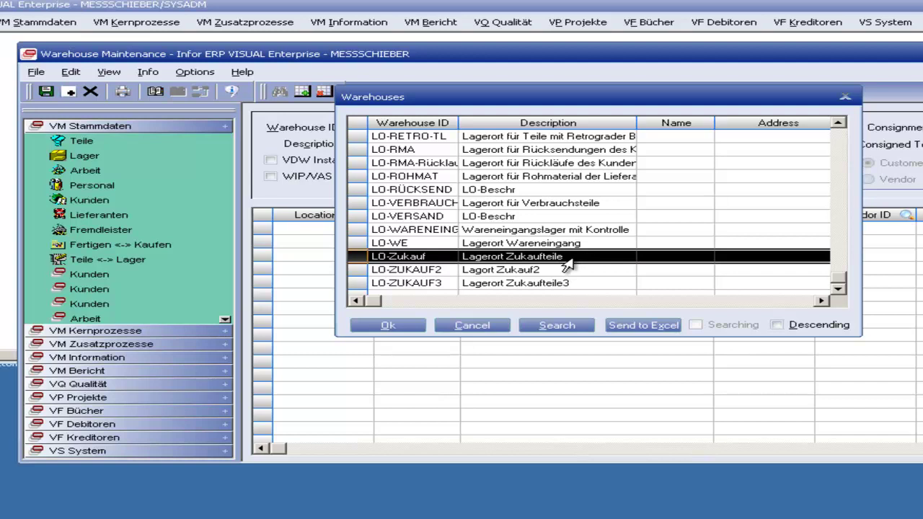
pyautogui.doubleClick(567, 265)
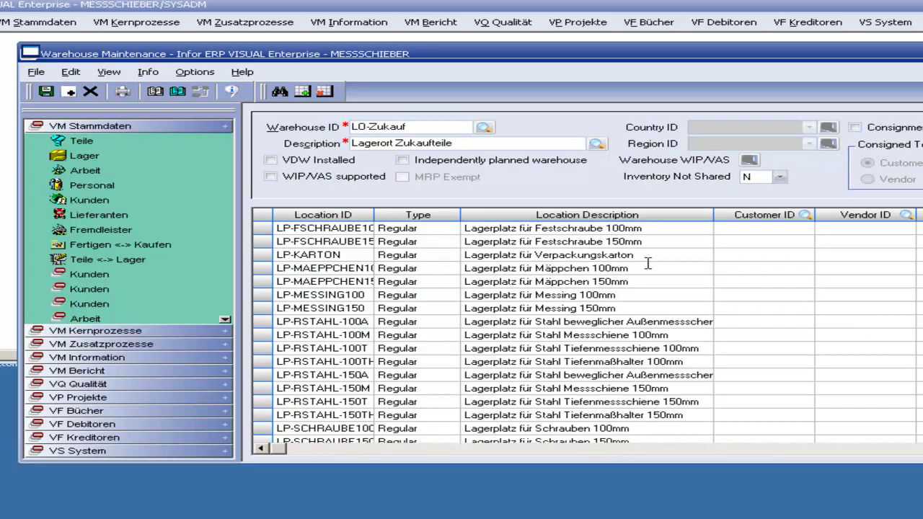
pyautogui.click(415, 336)
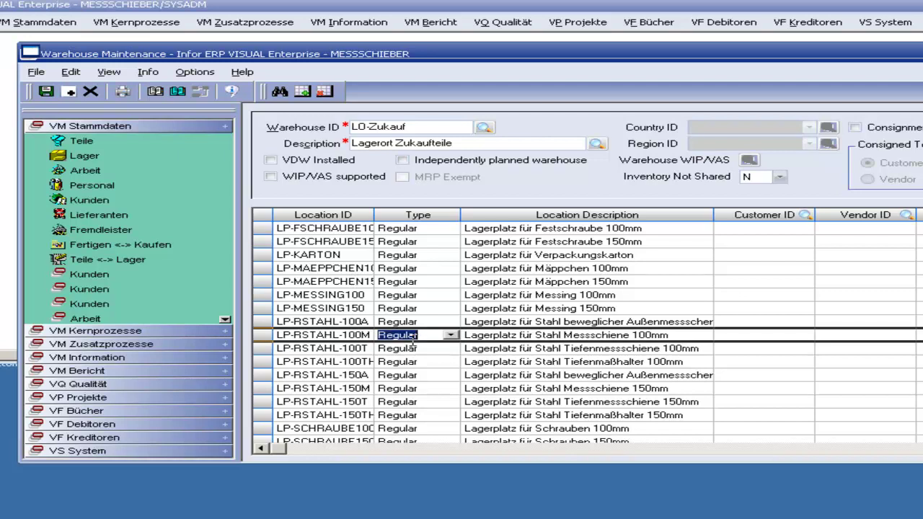
pyautogui.scroll(-1, 418, 341)
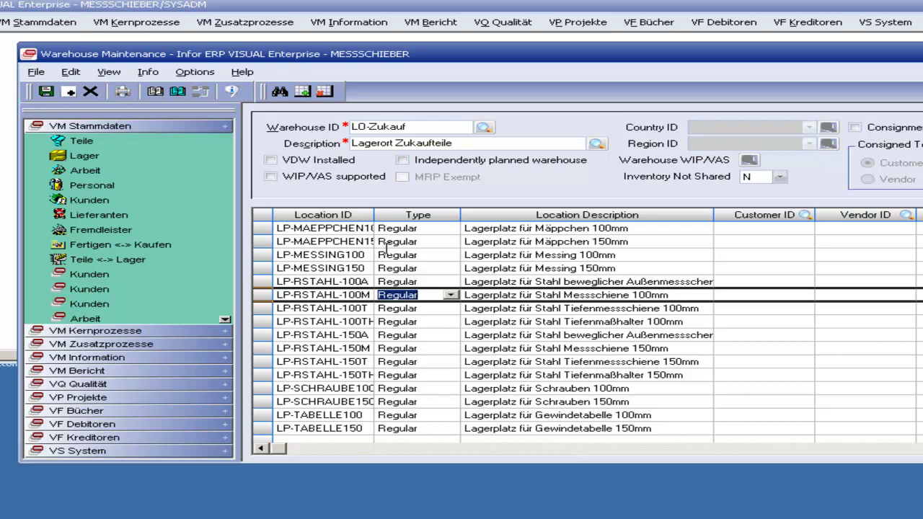
pyautogui.click(261, 295)
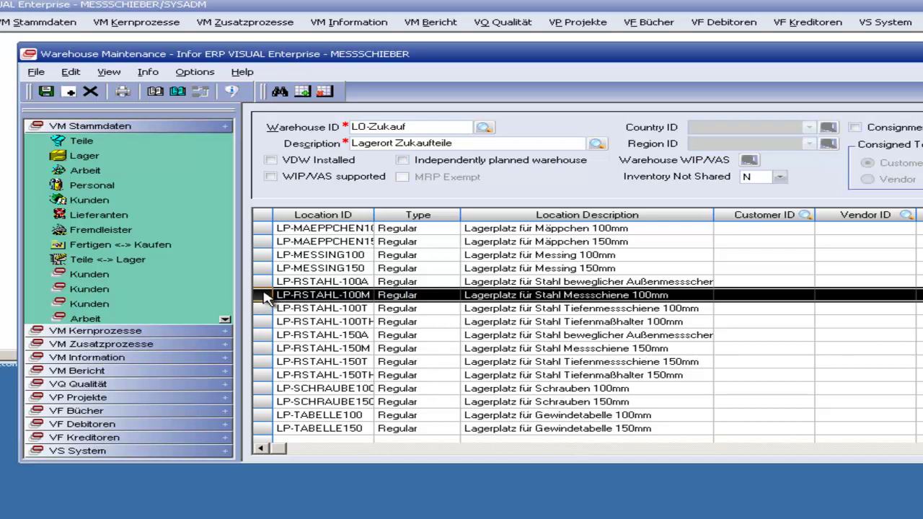
pyautogui.click(263, 268)
pyautogui.click(264, 241)
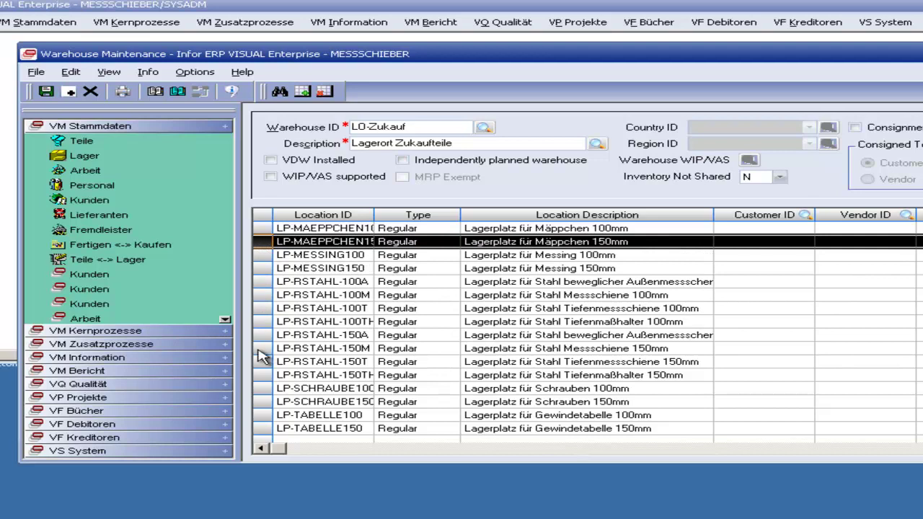
pyautogui.click(267, 428)
pyautogui.scroll(1, 288, 414)
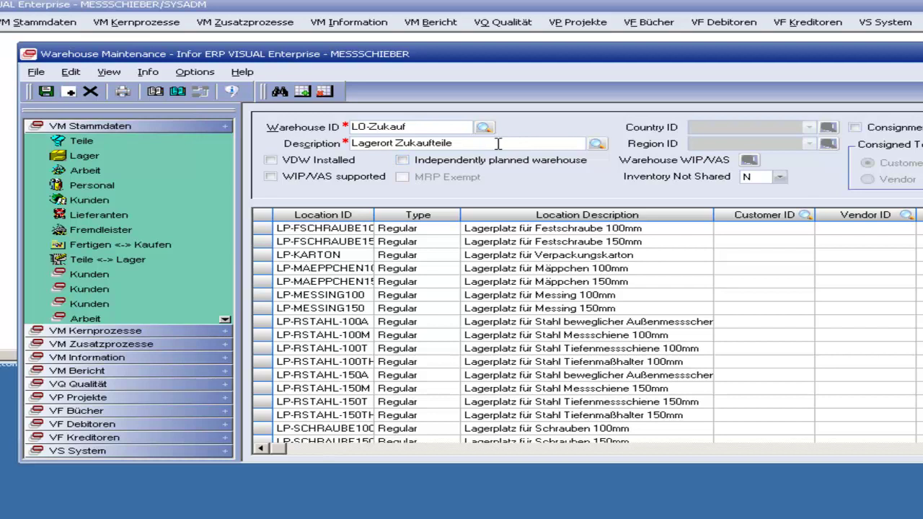
# Step: Enter warehouse ID LO-ZUKAUF3, which brings up the existing LO-ZUKAUF3 record
pyautogui.click(66, 94)
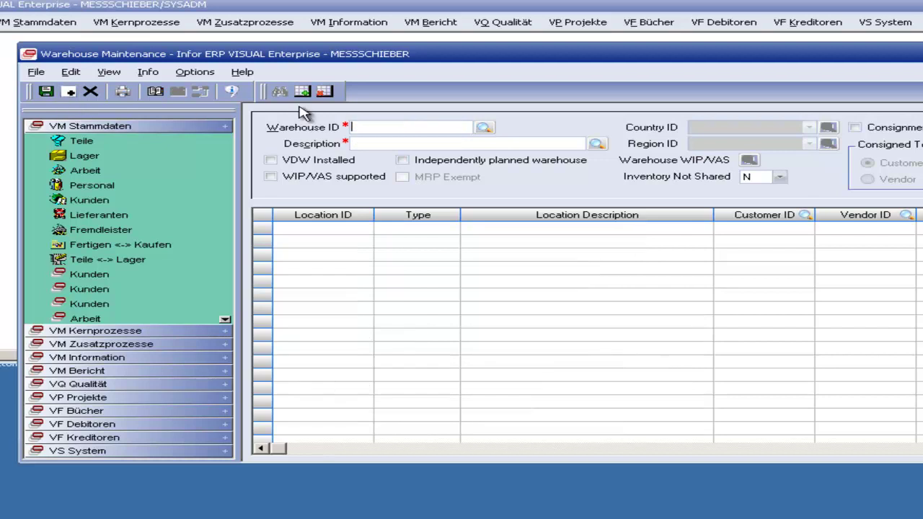
pyautogui.write('0')
pyautogui.press('BackSpace')
pyautogui.write('LO-K')
pyautogui.press('BackSpace')
pyautogui.write('ZUKAUF3')
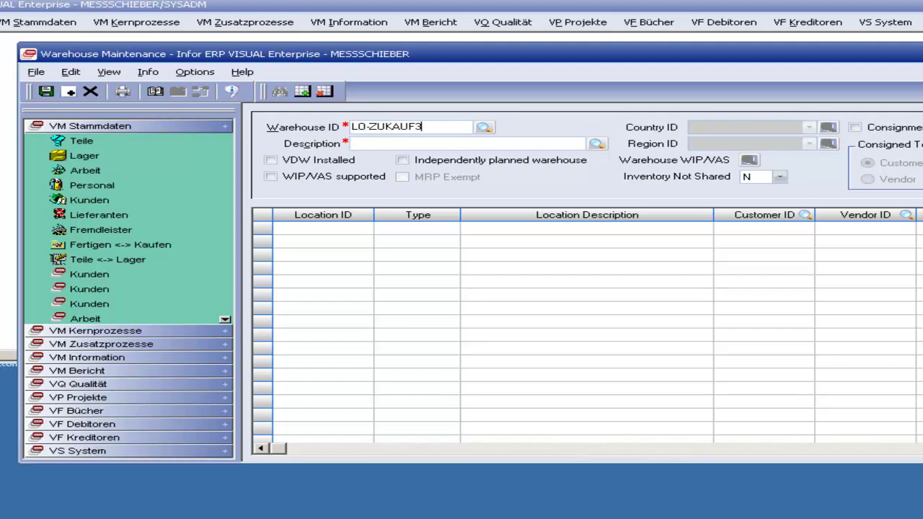
pyautogui.press('Tab')
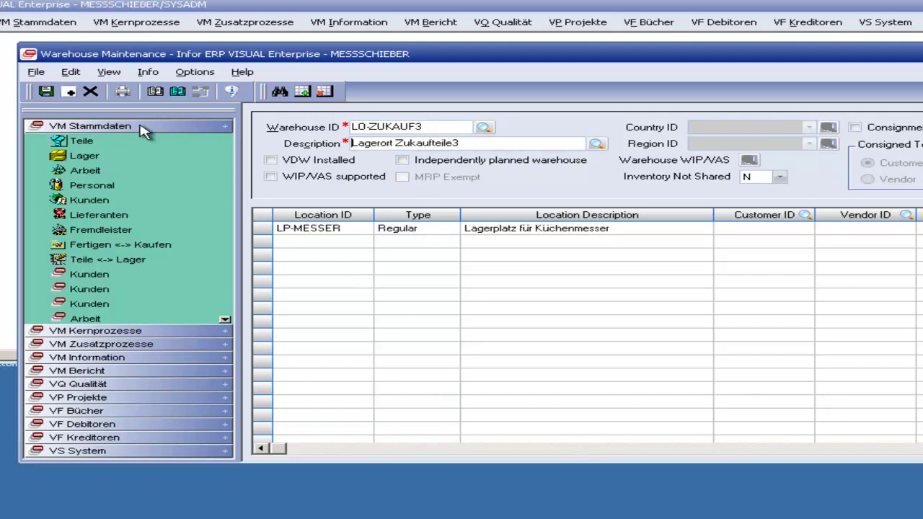
# Step: Create and save warehouse LO-ZUKAUF4 described 'Lagerort Zukaufteile', adding a first location row
pyautogui.click(68, 92)
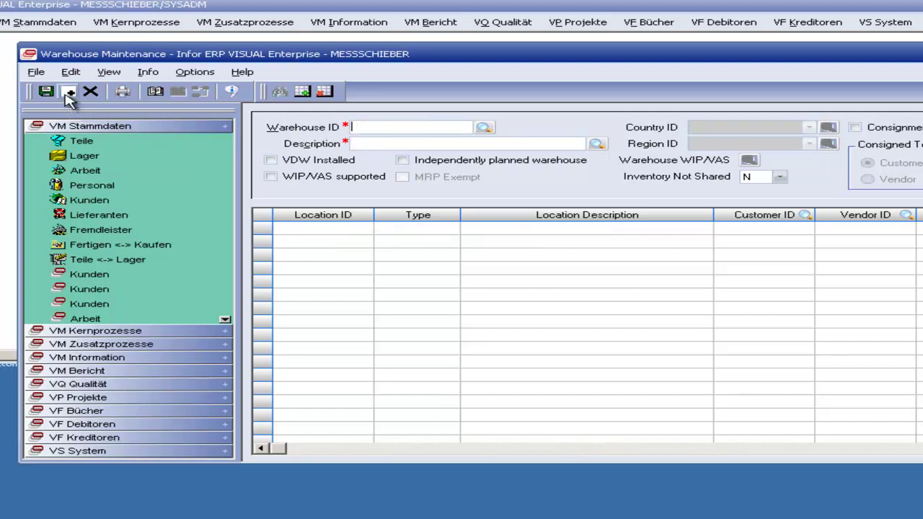
pyautogui.write('LO-ZUKAUF')
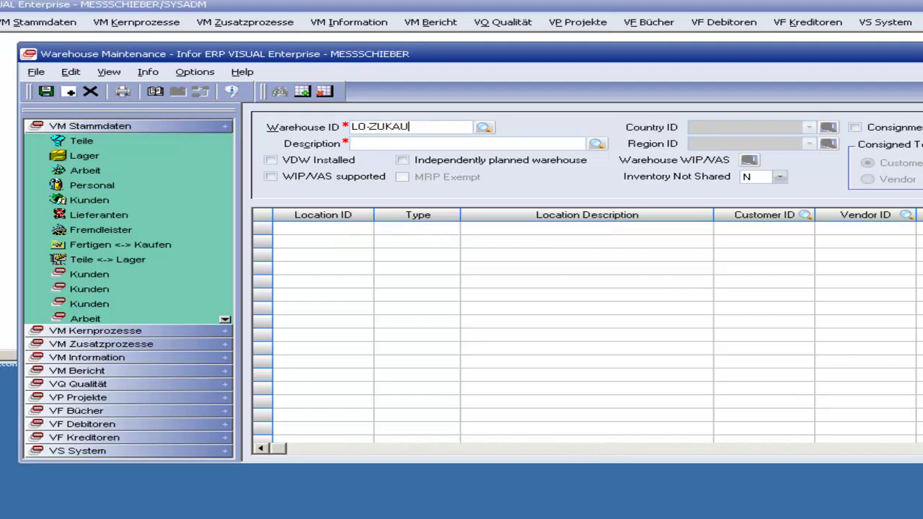
pyautogui.press('BackSpace')
pyautogui.write('F4')
pyautogui.press('Tab')
pyautogui.write('Lagerort ü')
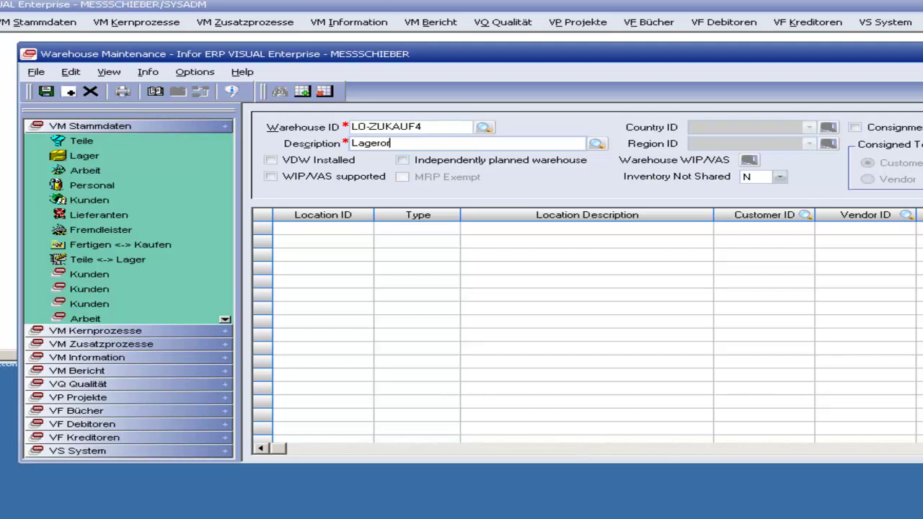
pyautogui.press('BackSpace')
pyautogui.write('Zukaufteile')
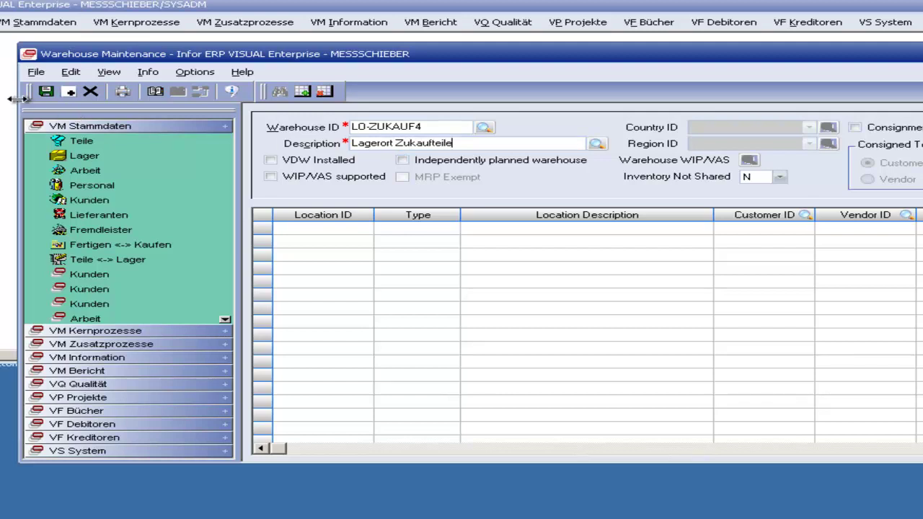
pyautogui.click(45, 92)
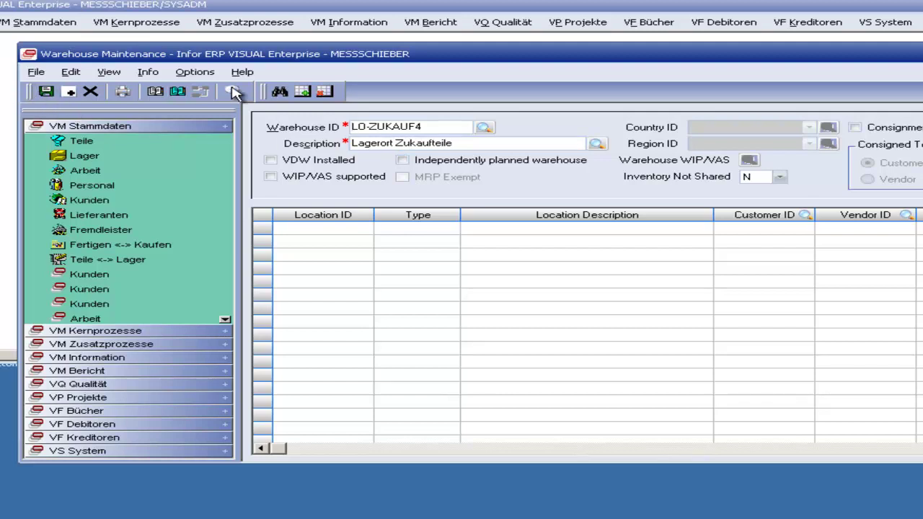
pyautogui.click(301, 92)
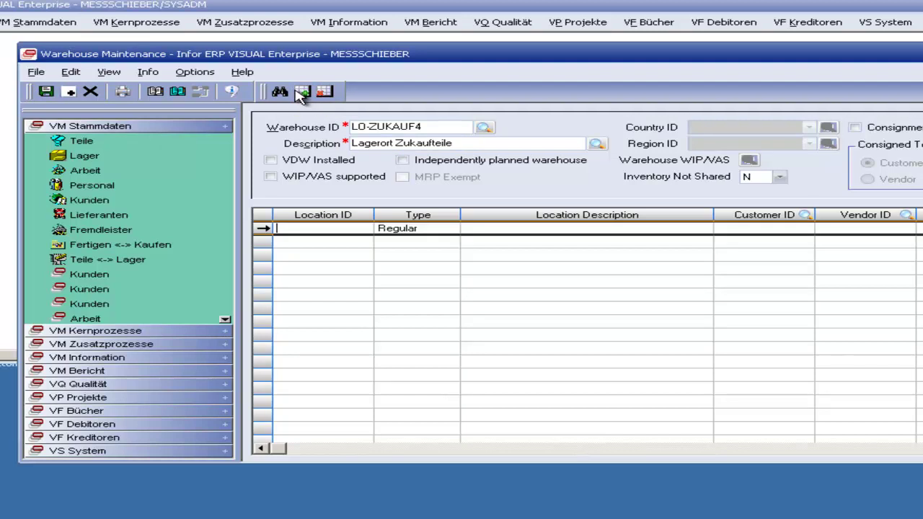
# Step: Add Regular location LP-Holz described 'Lagerplatz für Holz' and save it
pyautogui.click(329, 226)
pyautogui.write('LP-Holz')
pyautogui.press('Tab')
pyautogui.write('L')
pyautogui.press('BackSpace')
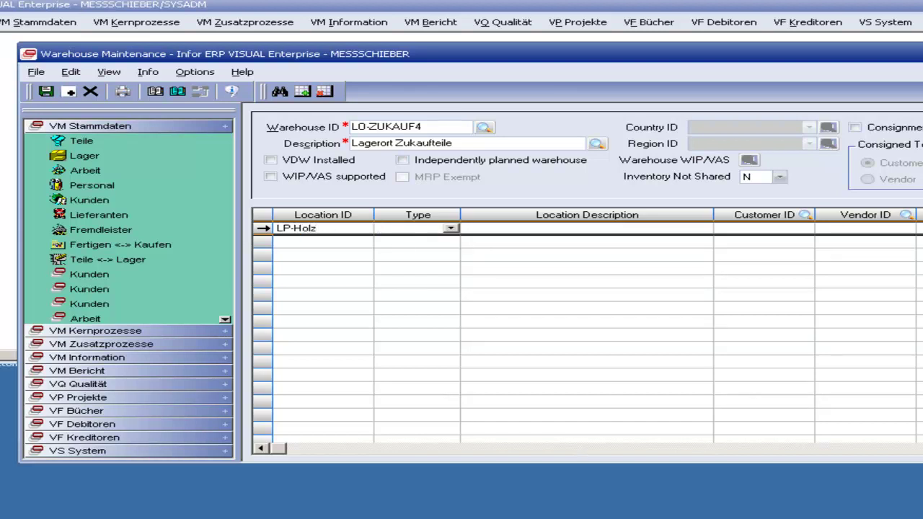
pyautogui.click(450, 229)
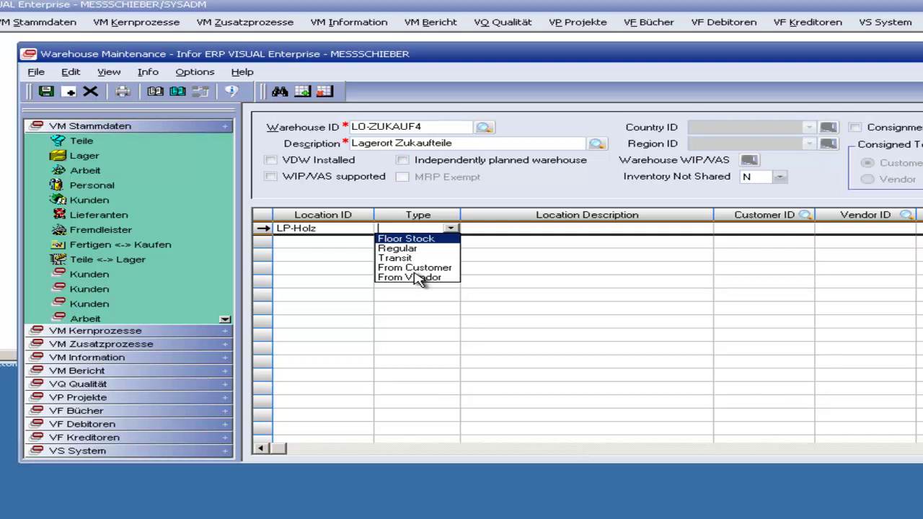
pyautogui.click(401, 249)
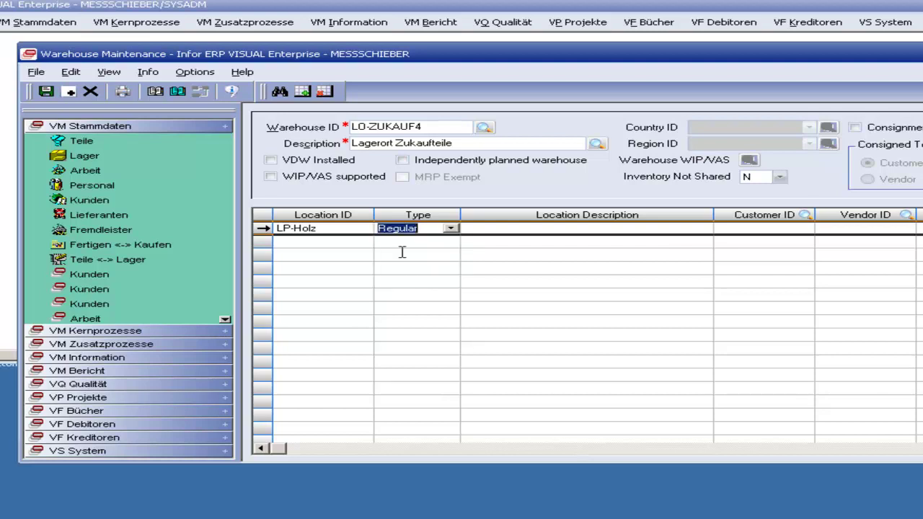
pyautogui.click(479, 227)
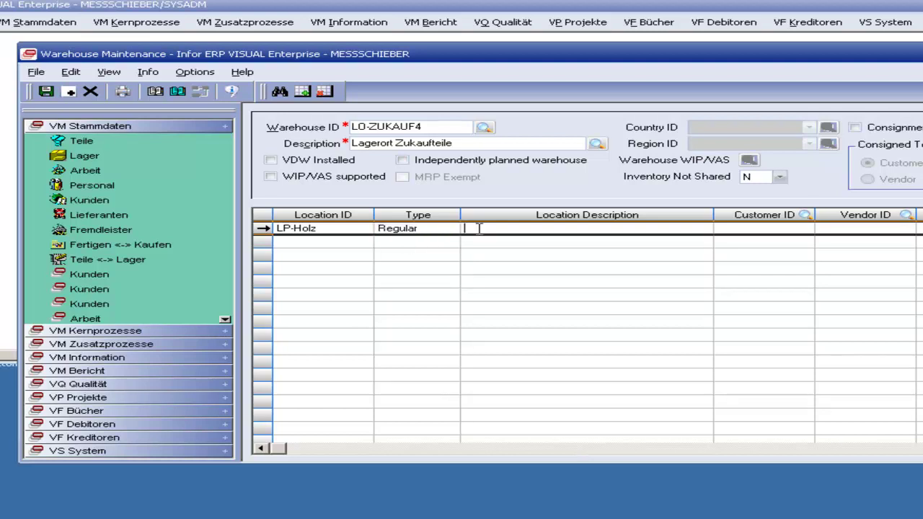
pyautogui.write('Lagerplatz für Holz')
pyautogui.click(45, 92)
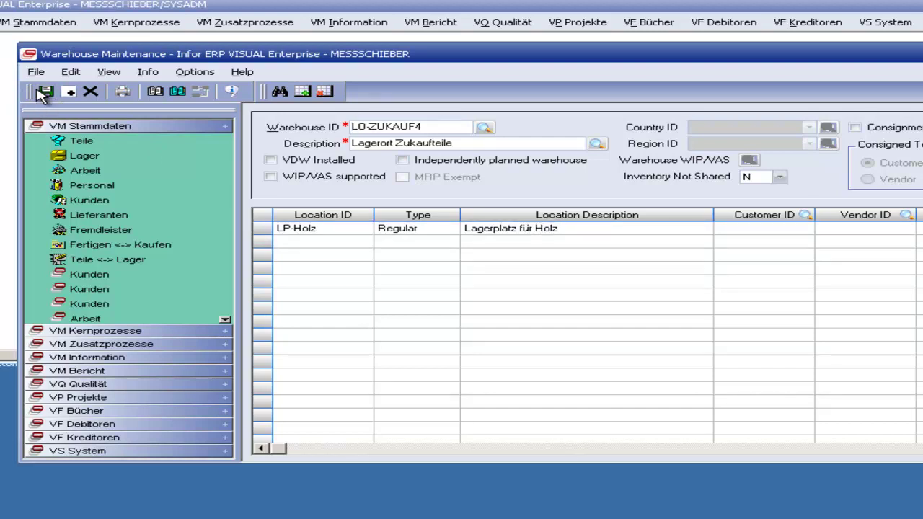
# Step: Check the Warehouse Address dialog without changes, then close Warehouse Maintenance
pyautogui.click(75, 76)
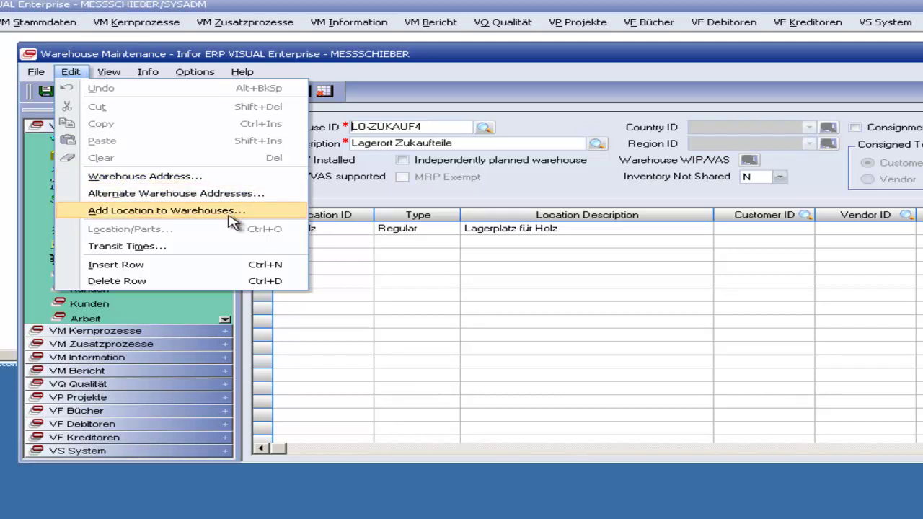
pyautogui.click(243, 180)
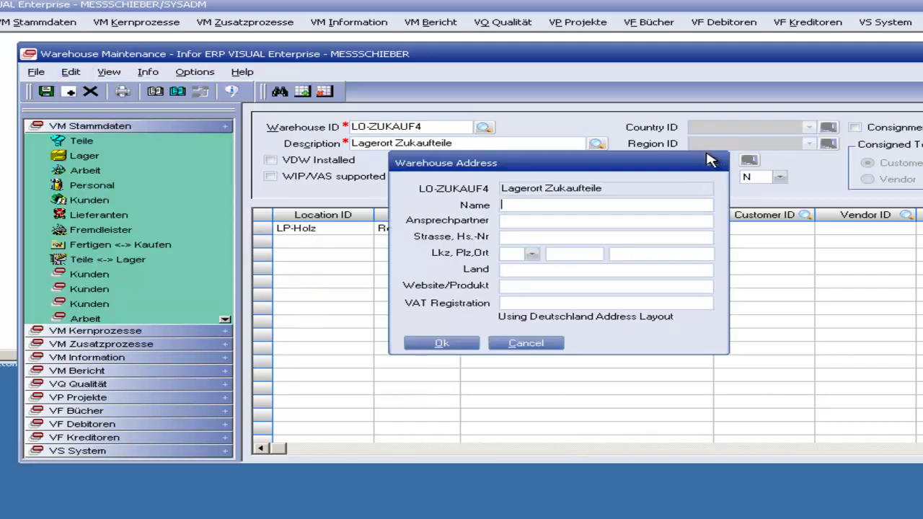
pyautogui.click(712, 162)
pyautogui.click(71, 72)
pyautogui.click(78, 74)
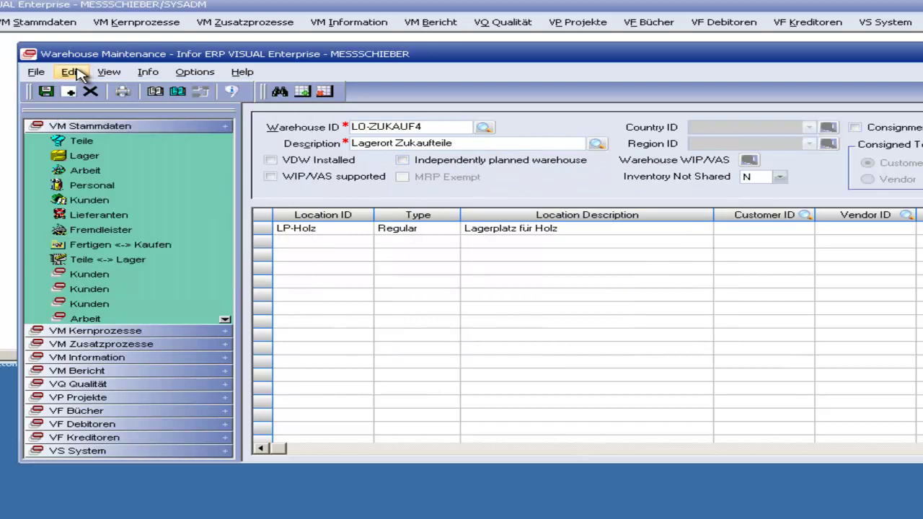
pyautogui.click(78, 74)
pyautogui.click(78, 74)
pyautogui.hotkey('alt', 'F4')
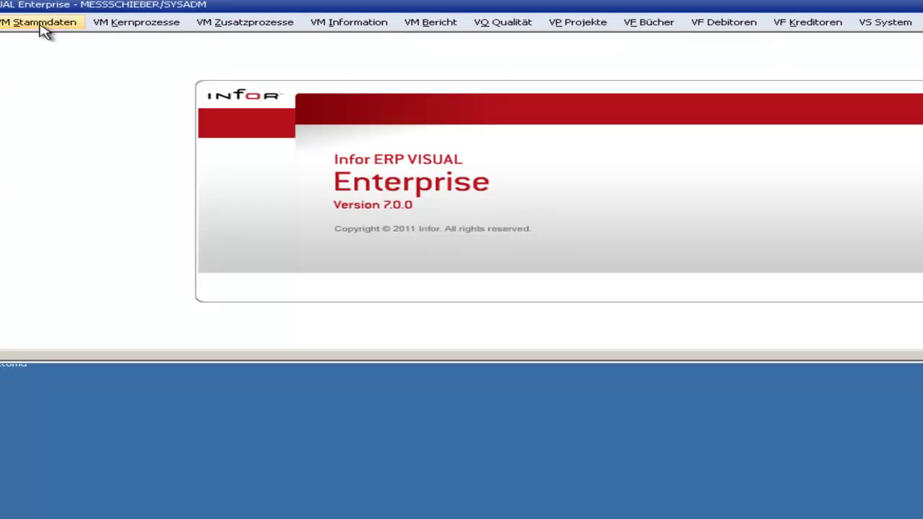
# Step: Open Part Maintenance (Teile) and bring the Part ID browse list into view
pyautogui.click(39, 23)
pyautogui.click(32, 40)
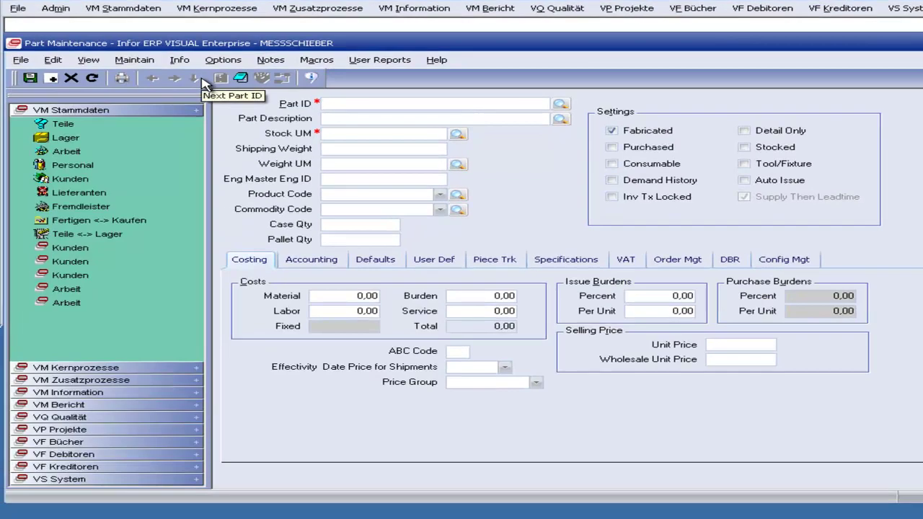
pyautogui.click(561, 104)
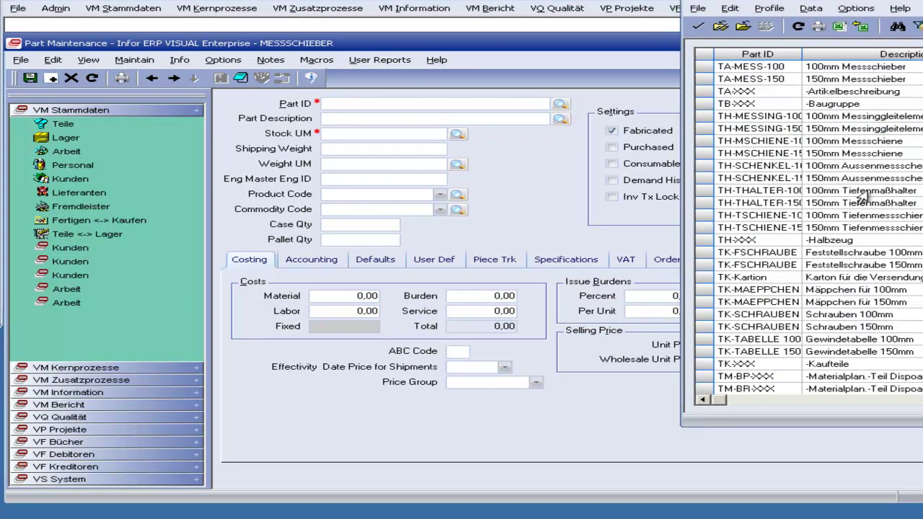
pyautogui.moveTo(876, 2); pyautogui.dragTo(711, 83)
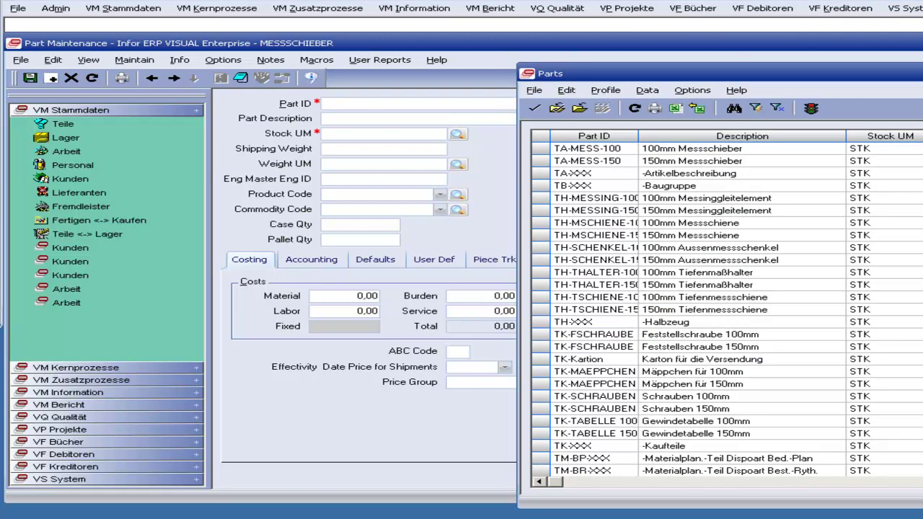
# Step: Review parts such as TA-MESS-100, TB-XXX Baugruppe, Feststellschraube 100mm and TV-XXX Verbrauchsteile
pyautogui.click(716, 153)
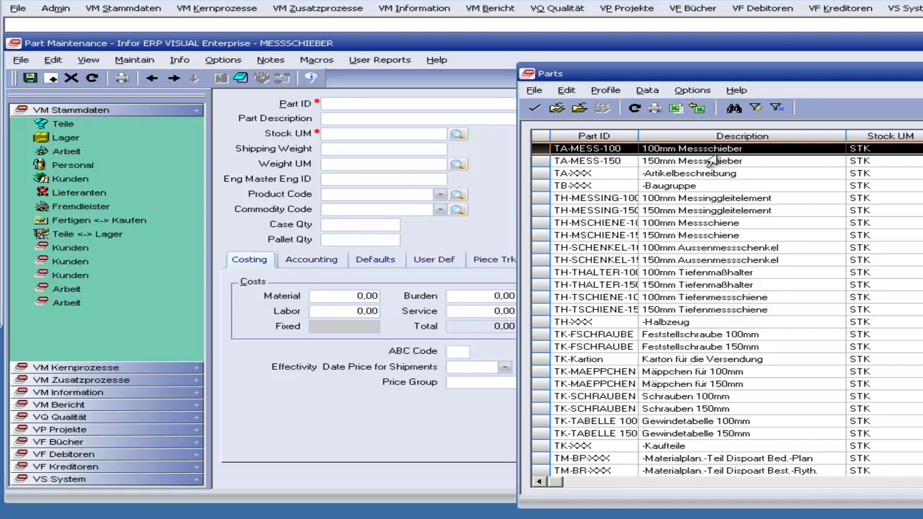
pyautogui.click(682, 187)
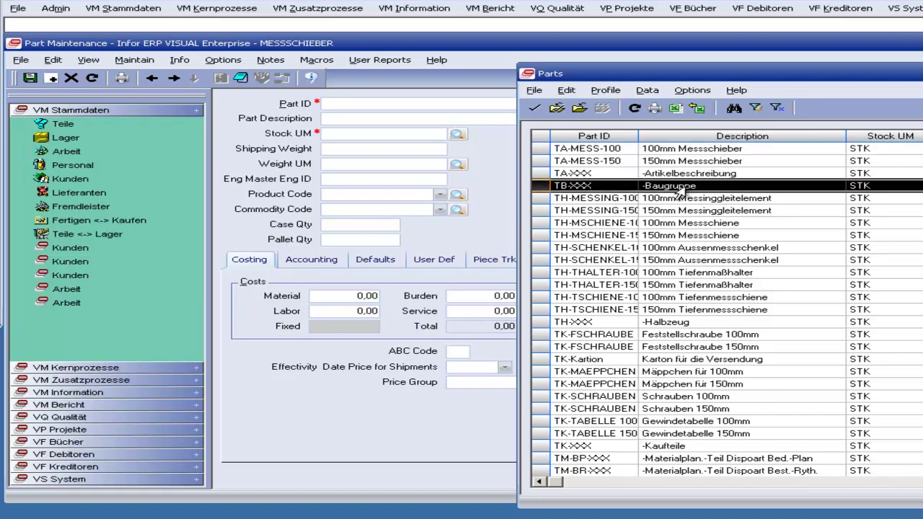
pyautogui.click(700, 202)
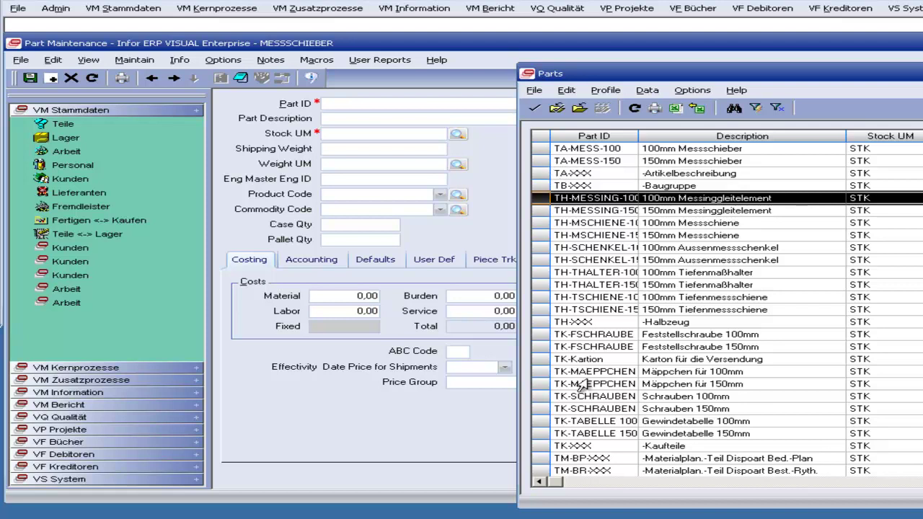
pyautogui.click(552, 340)
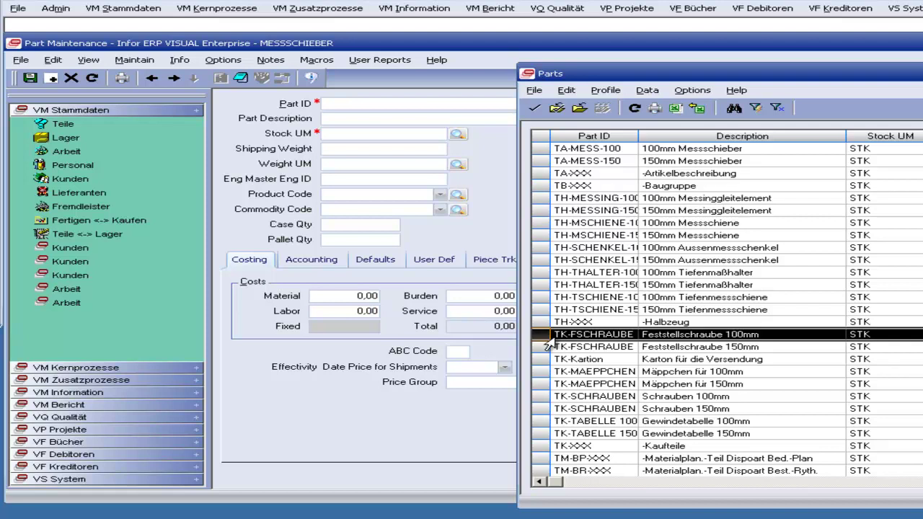
pyautogui.scroll(-7, 598, 389)
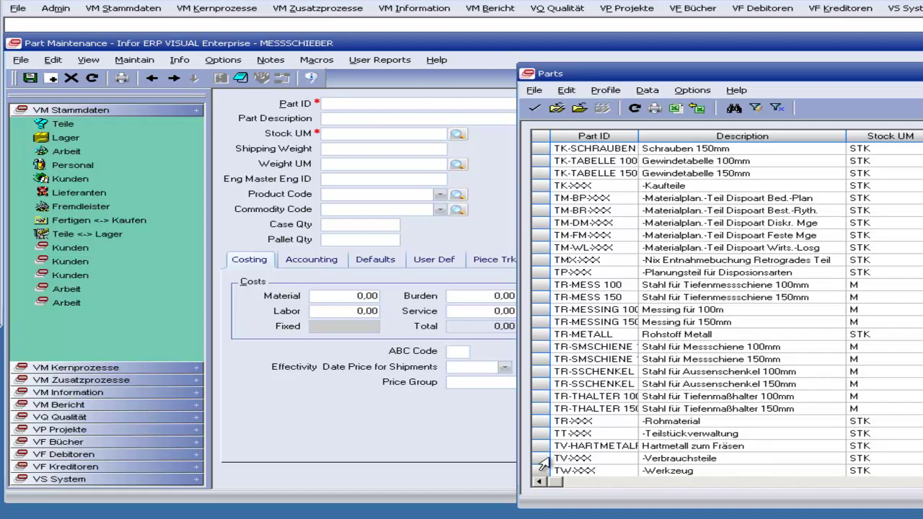
pyautogui.click(555, 461)
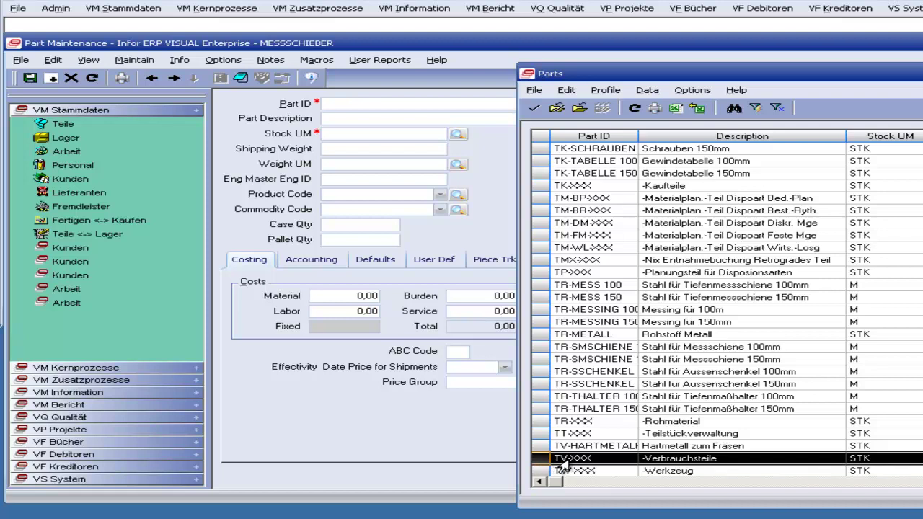
pyautogui.click(557, 448)
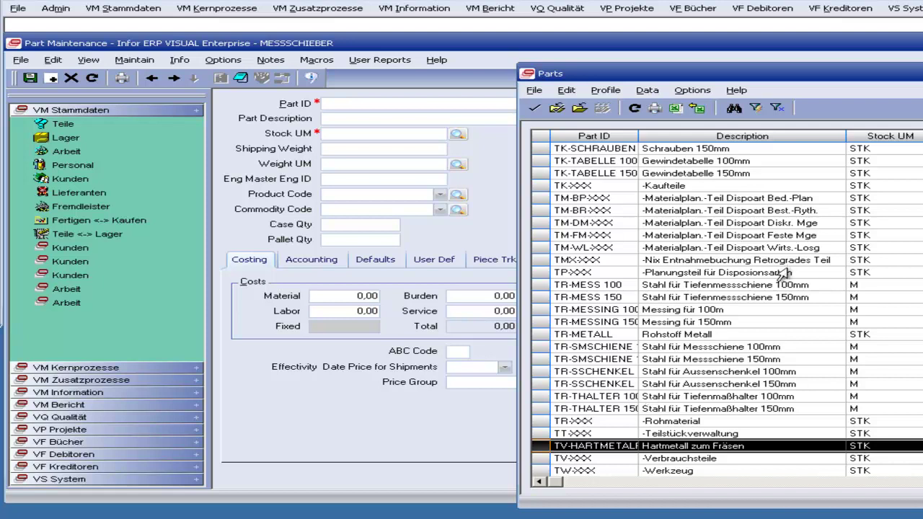
pyautogui.scroll(7, 784, 272)
pyautogui.click(667, 188)
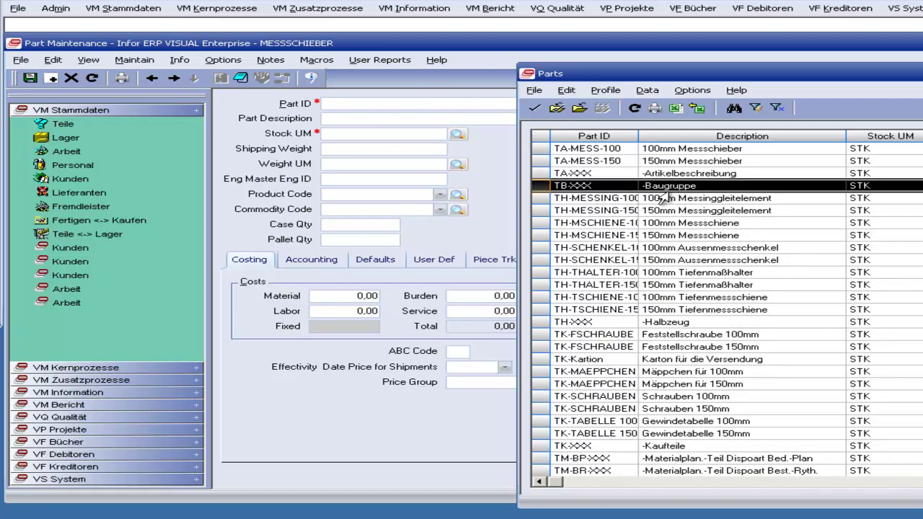
pyautogui.click(660, 199)
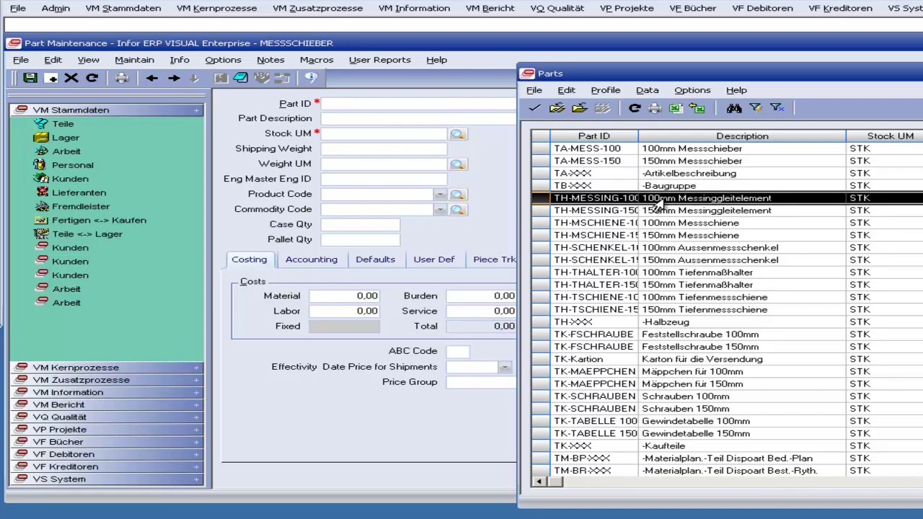
pyautogui.click(655, 186)
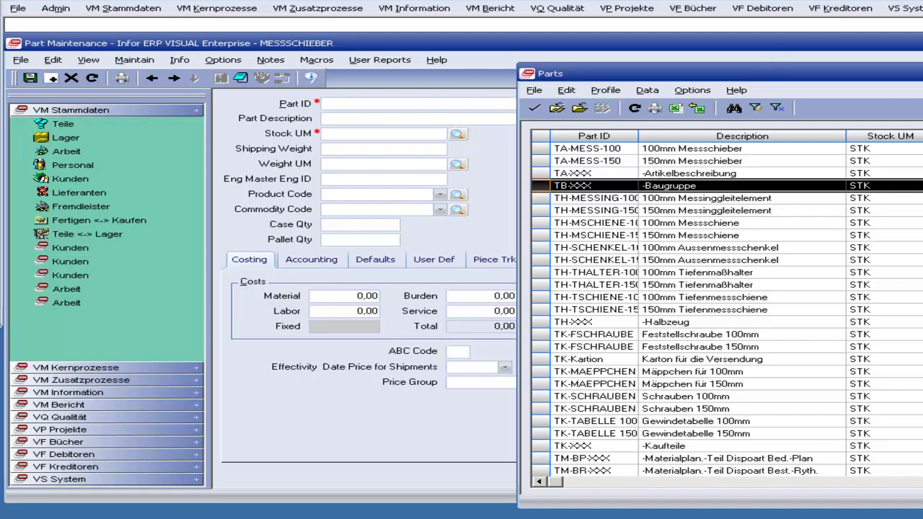
# Step: Restore the virtual machine to full screen and click through the TH-MESSING-100 and TB-XXX part rows
pyautogui.hotkey('ctrl', 'alt', 'Return')
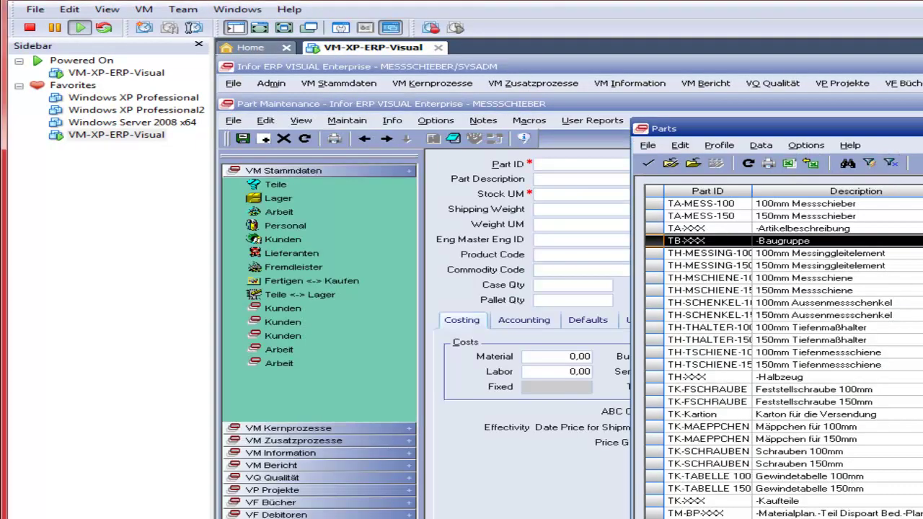
pyautogui.click(283, 29)
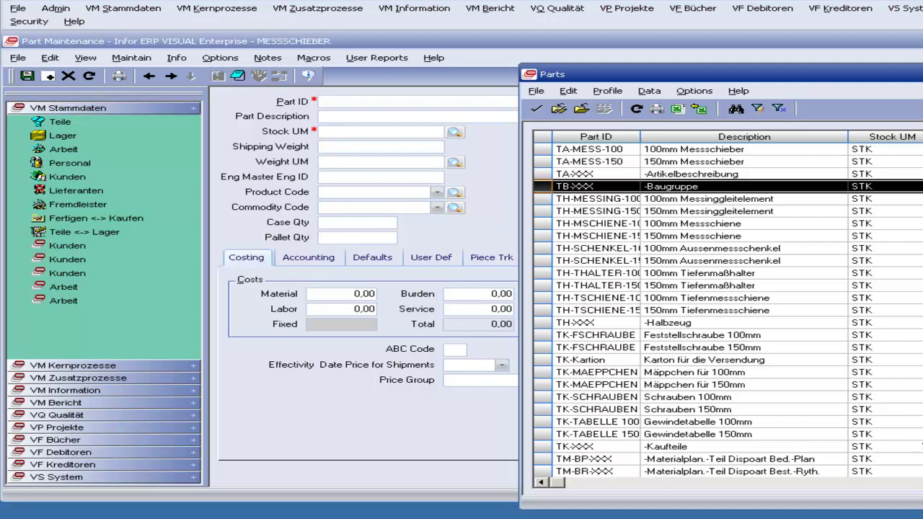
pyautogui.click(608, 199)
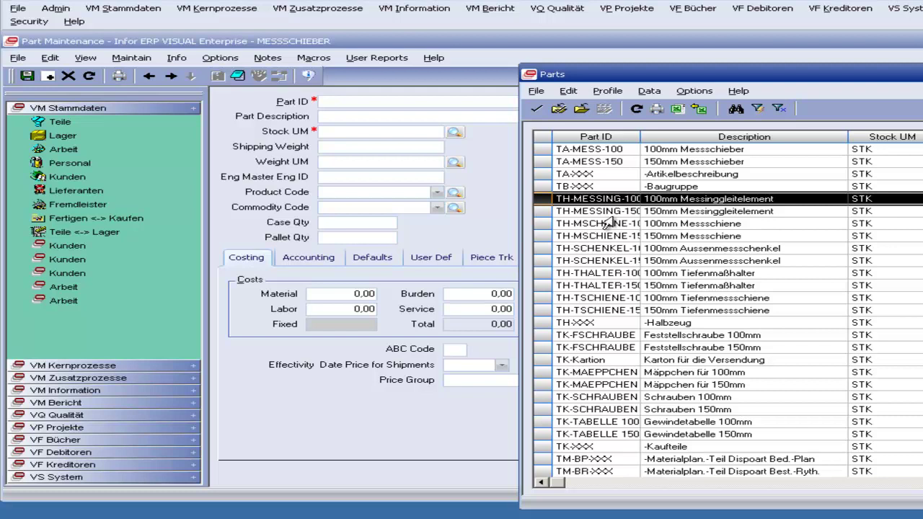
pyautogui.click(618, 186)
pyautogui.click(619, 198)
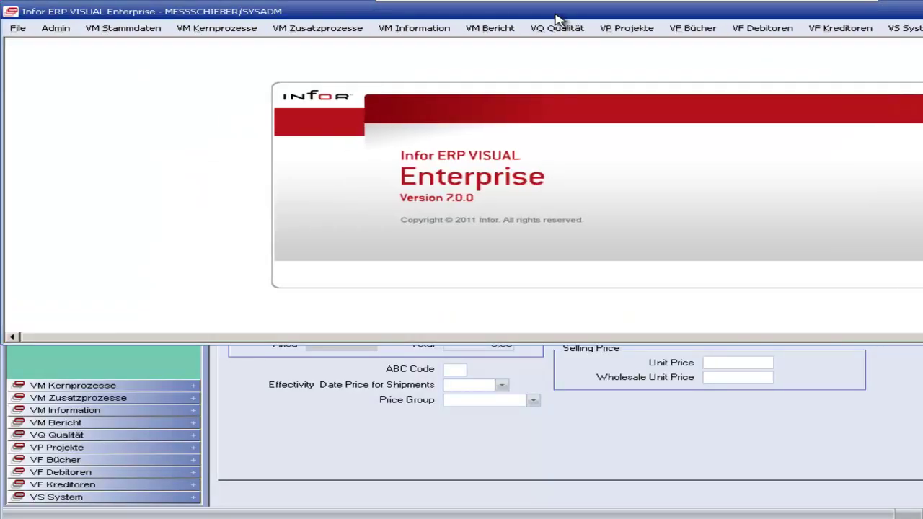
# Step: Open engineering master M TA-MESS-150 through VM Kernprozesse > ERP-COCKPIT
pyautogui.click(288, 27)
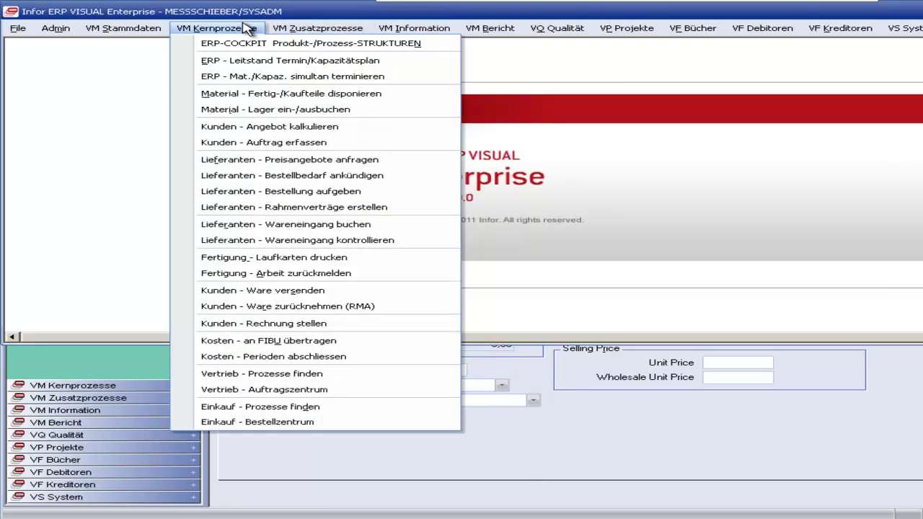
pyautogui.click(230, 41)
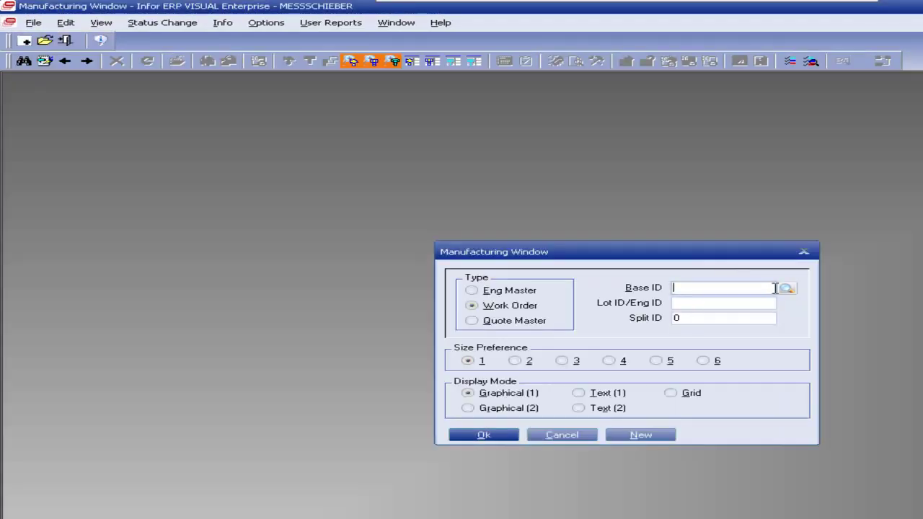
pyautogui.click(507, 293)
pyautogui.click(787, 289)
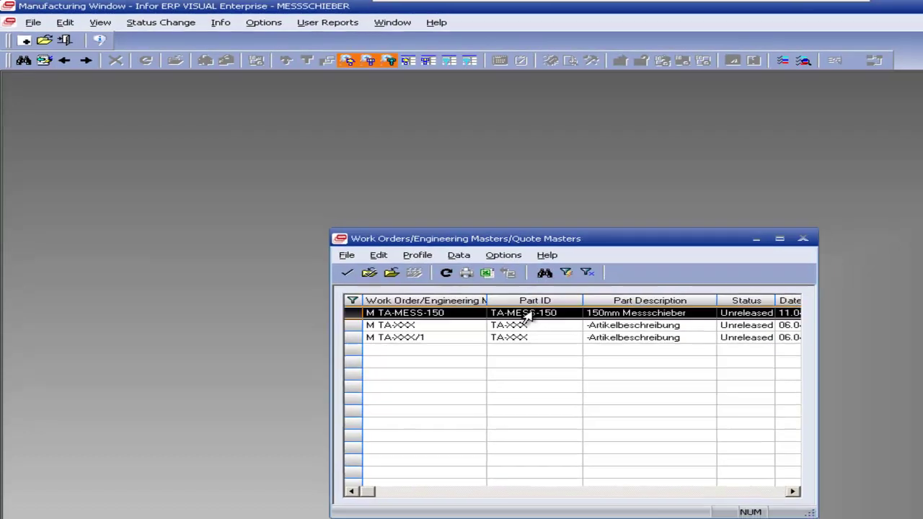
pyautogui.doubleClick(525, 318)
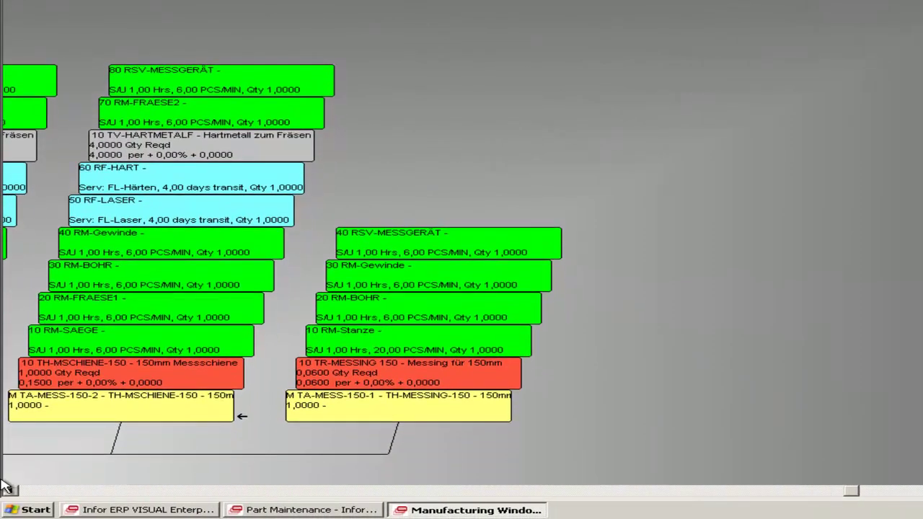
# Step: Scroll the operations and materials diagram, then bring up the Open dialog again with Ctrl+O
pyautogui.click(11, 491)
pyautogui.moveTo(14, 492); pyautogui.dragTo(15, 493)
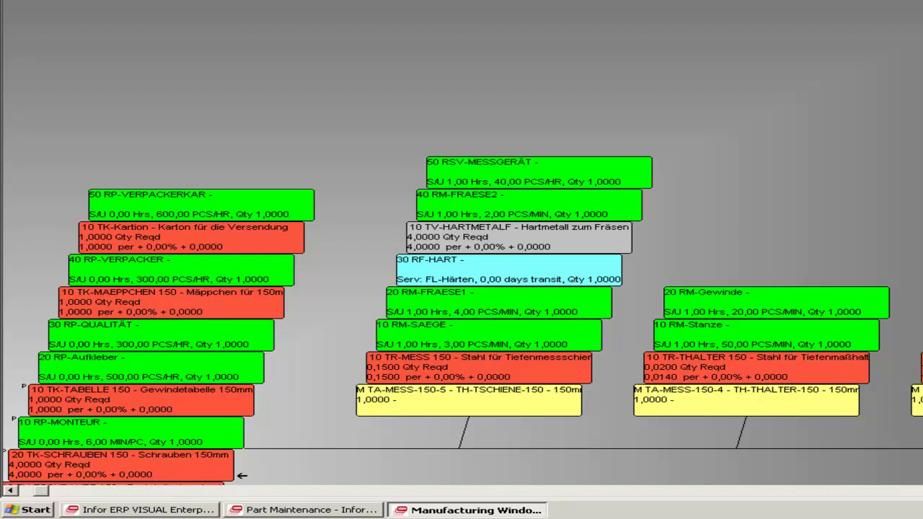
pyautogui.hotkey('ctrl', 'o')
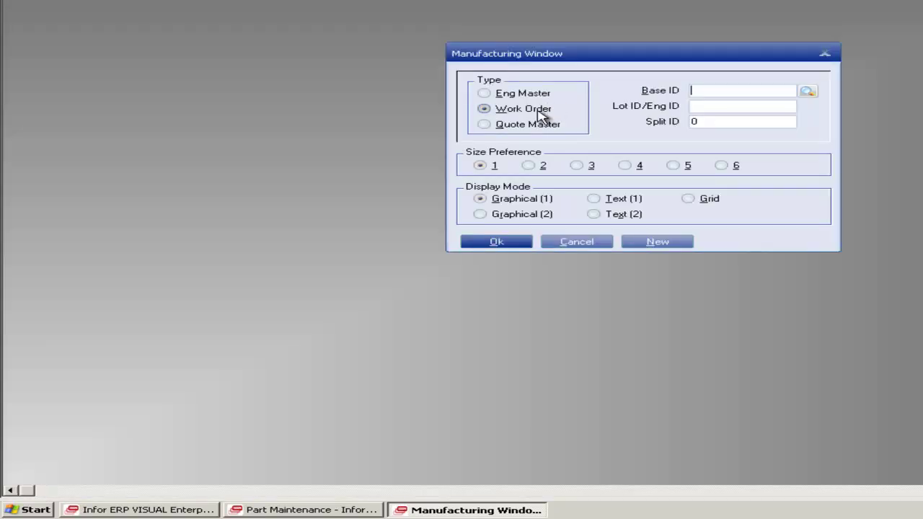
# Step: Try reopening M TA-MESS-150 as an engineering master, dismiss the already-open error and cancel
pyautogui.click(525, 93)
pyautogui.click(807, 92)
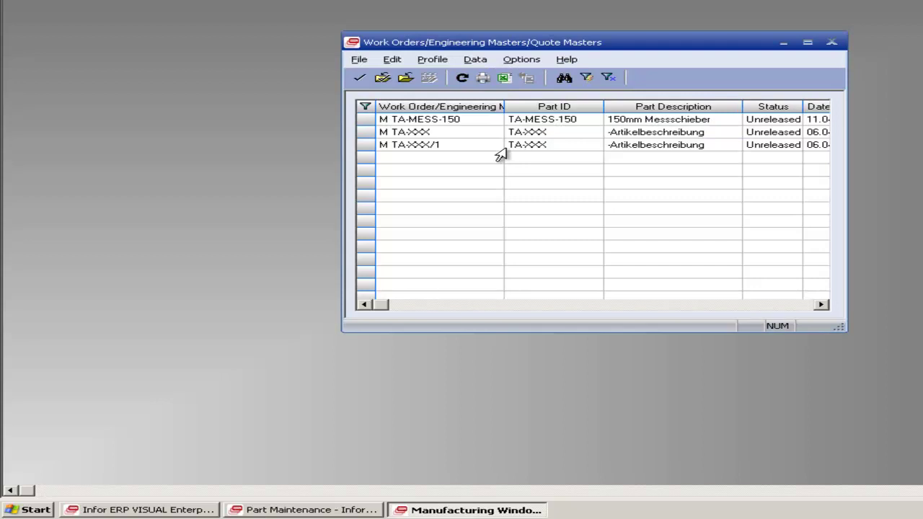
pyautogui.click(472, 147)
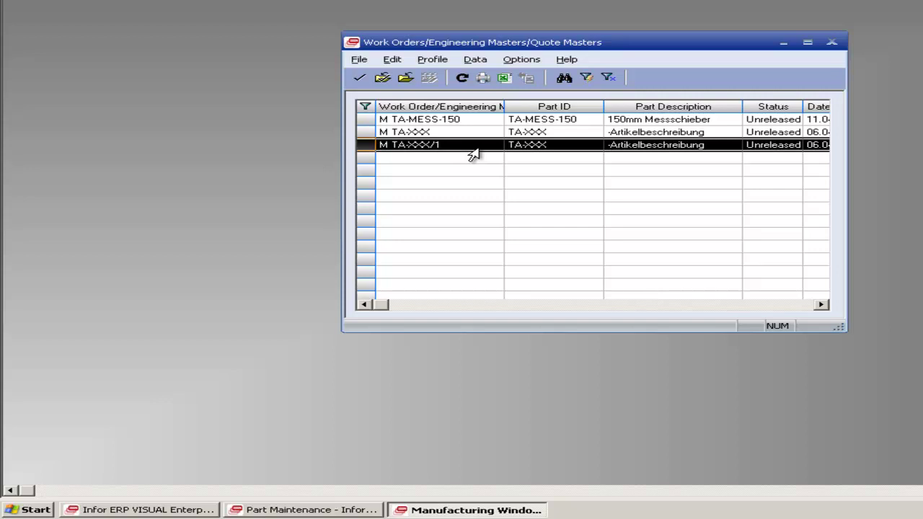
pyautogui.doubleClick(509, 119)
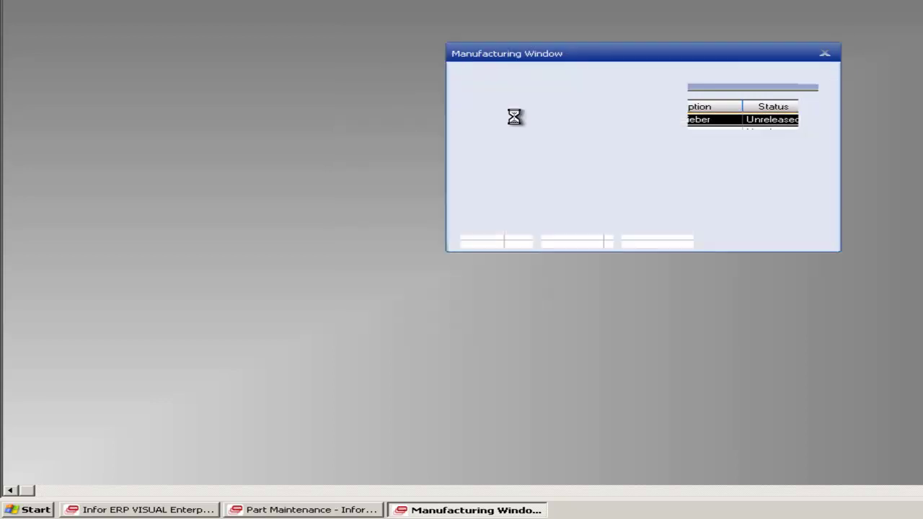
pyautogui.click(621, 189)
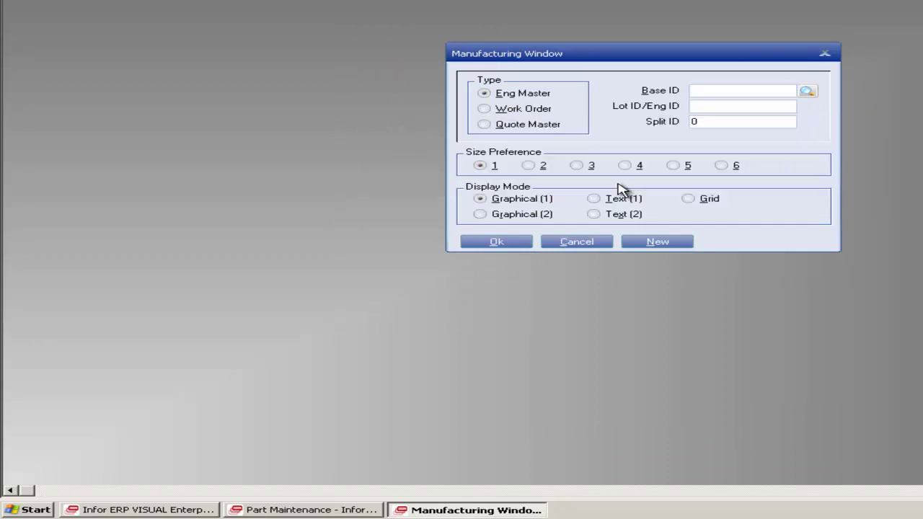
pyautogui.press('Escape')
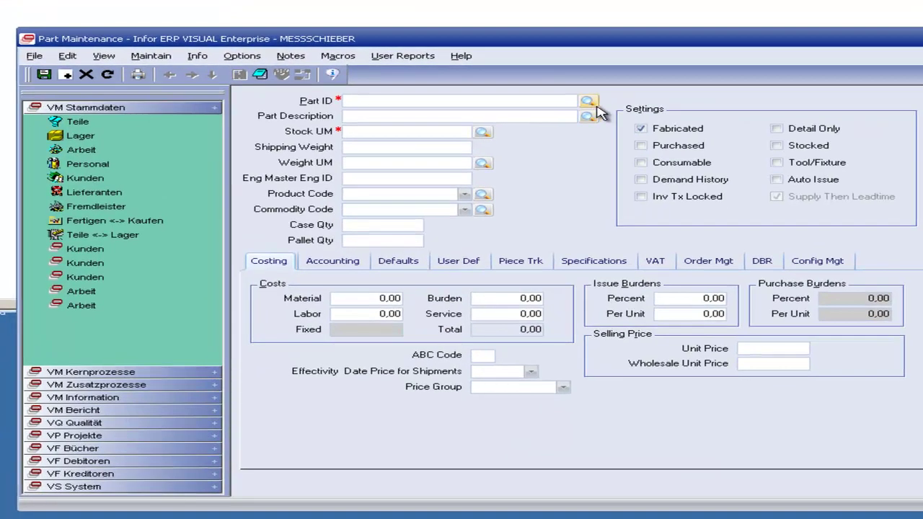
# Step: Browse the Parts lookup past Mäppchen für 150mm, Stahl für Messschiene 100mm and Verbrauchsteile, then close and reopen it
pyautogui.click(619, 121)
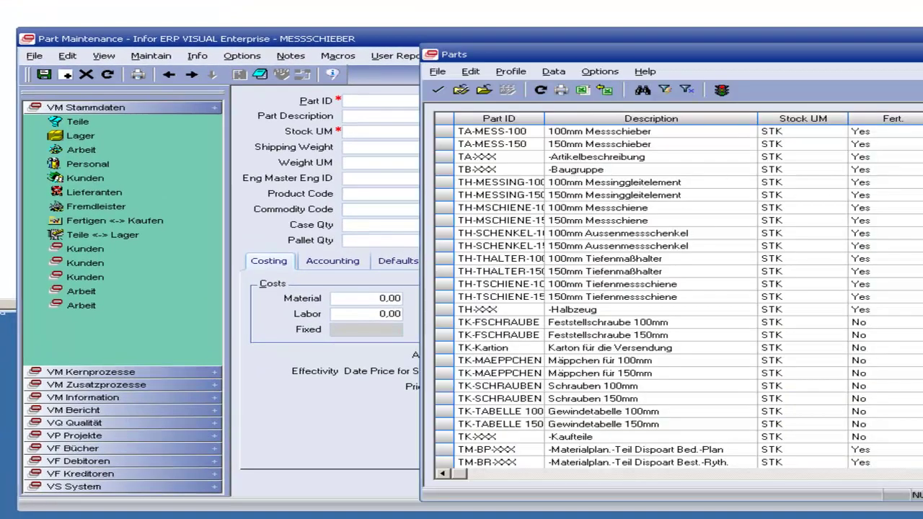
pyautogui.scroll(-1, 663, 346)
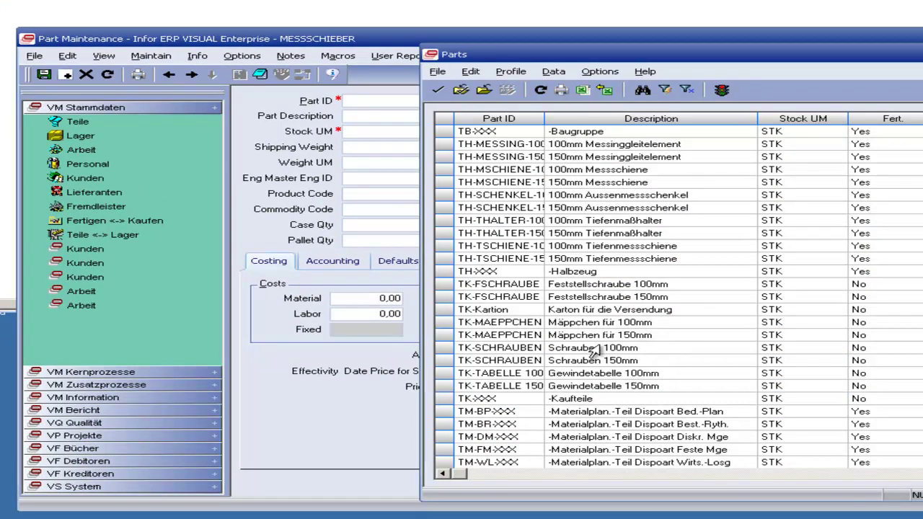
pyautogui.click(495, 339)
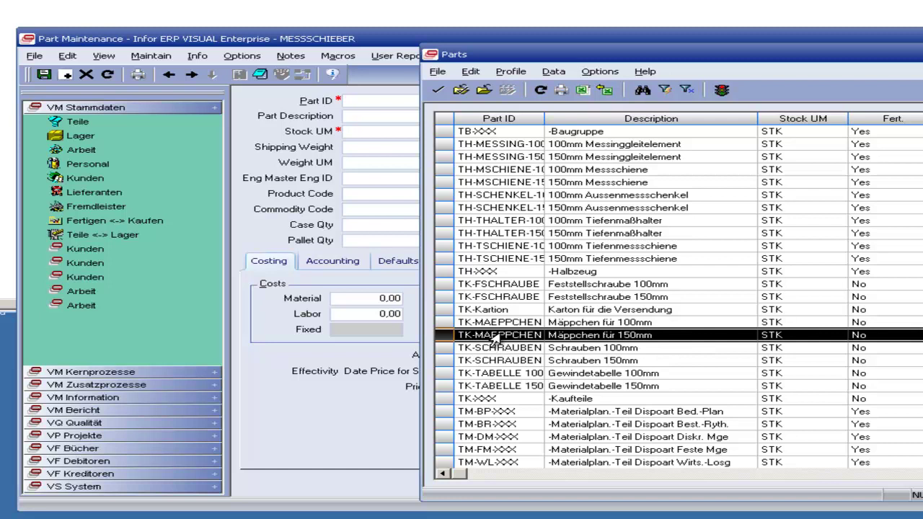
pyautogui.scroll(-5, 494, 339)
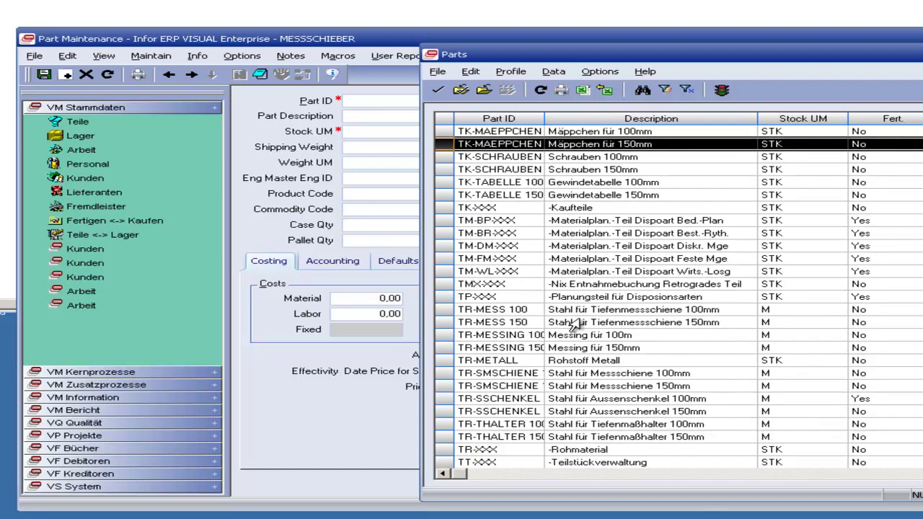
pyautogui.click(472, 374)
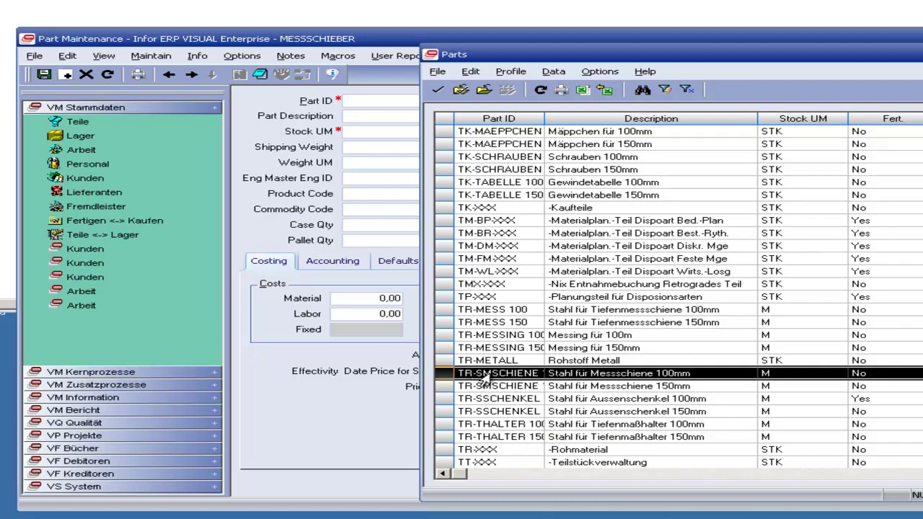
pyautogui.scroll(-1, 472, 375)
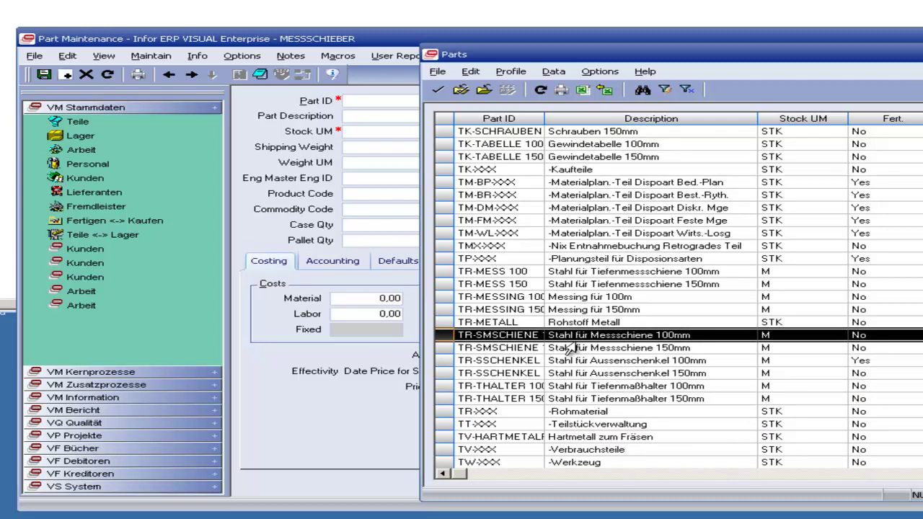
pyautogui.click(551, 452)
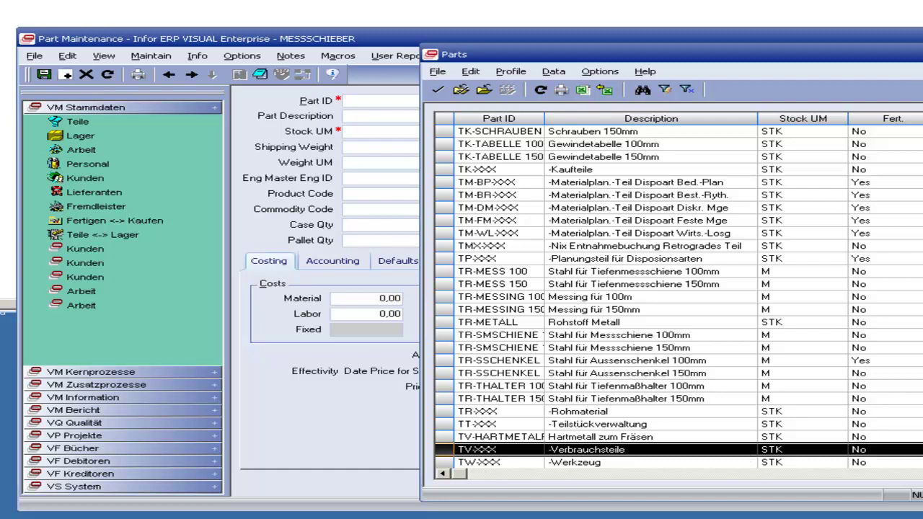
pyautogui.press('Escape')
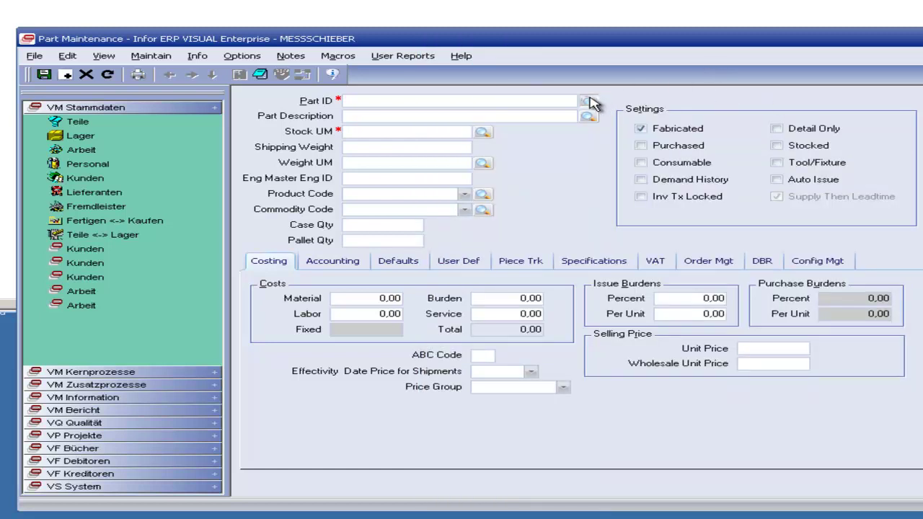
pyautogui.click(588, 102)
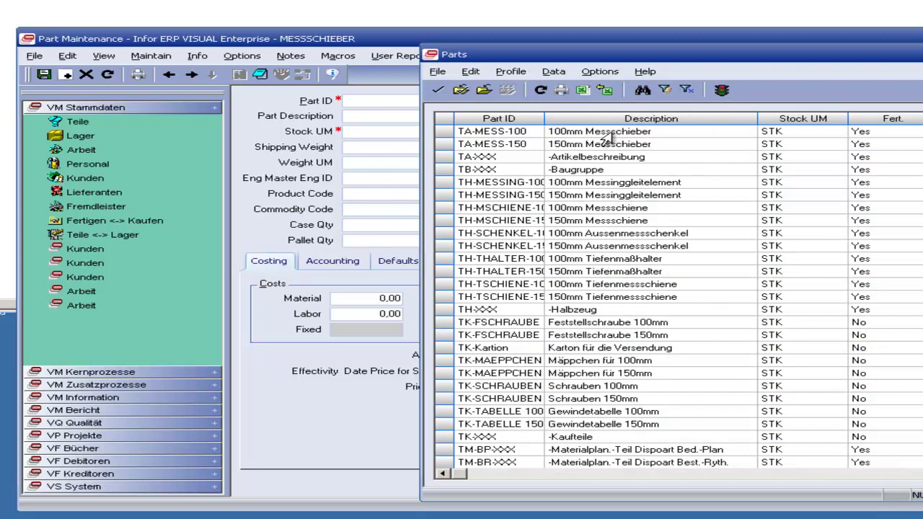
# Step: Load part TA-MESS-150, tick Demand History and save the part
pyautogui.doubleClick(611, 144)
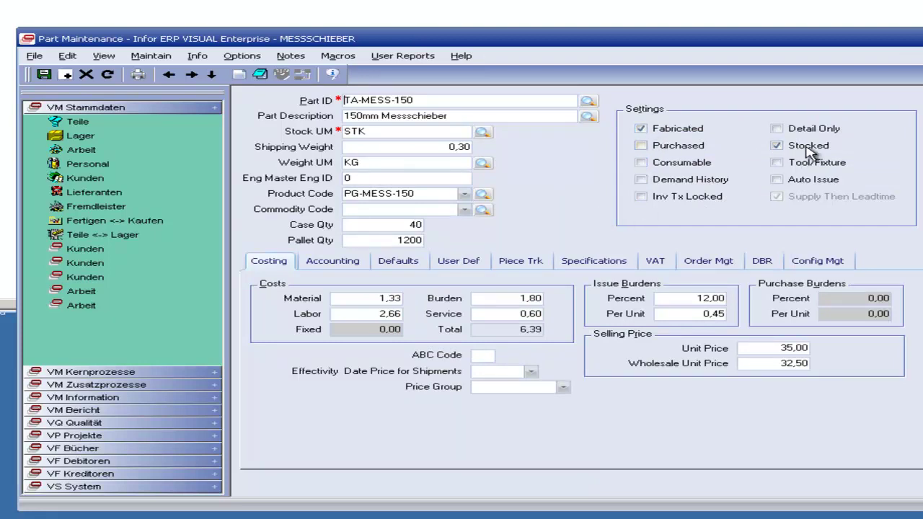
pyautogui.click(705, 180)
pyautogui.click(697, 182)
pyautogui.click(43, 74)
# Step: Check the product code and commodity code lists, keeping PG-MESS-150 as the product code
pyautogui.click(464, 194)
pyautogui.click(465, 195)
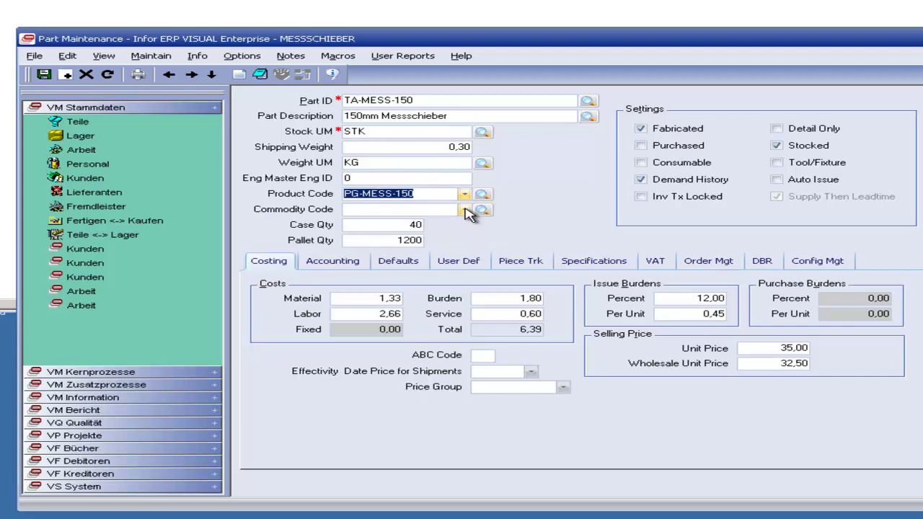
pyautogui.click(465, 209)
pyautogui.click(466, 209)
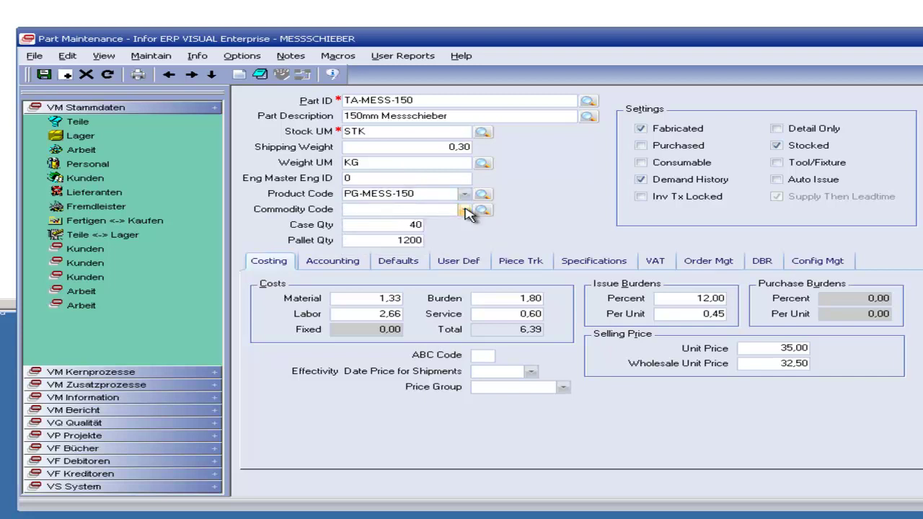
pyautogui.click(465, 194)
pyautogui.click(465, 196)
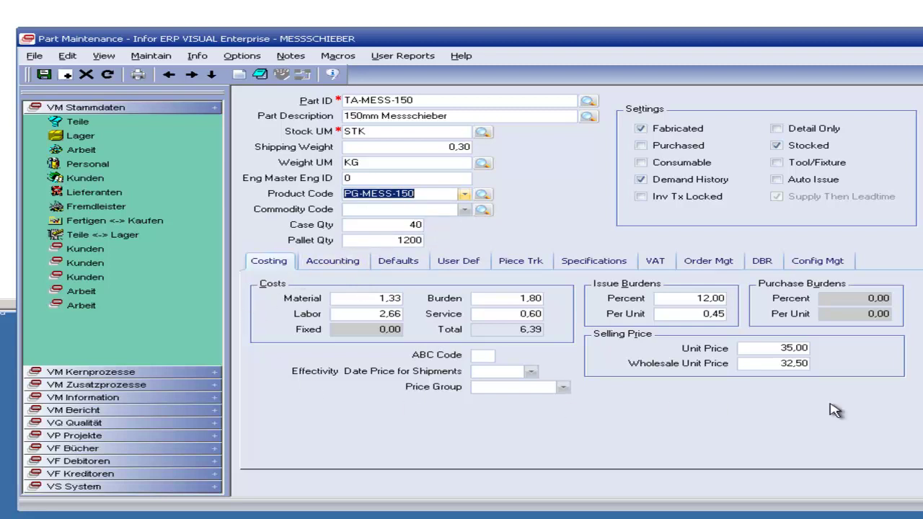
# Step: Page through TA-MESS-150's tabs from Accounting to Config Mgt, return to Costing, and open the Parts lookup
pyautogui.click(312, 267)
pyautogui.click(390, 268)
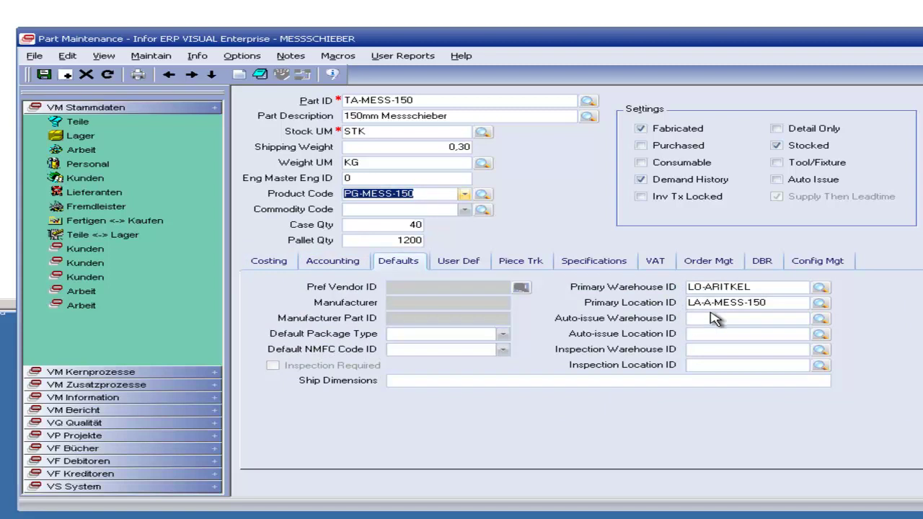
pyautogui.click(459, 273)
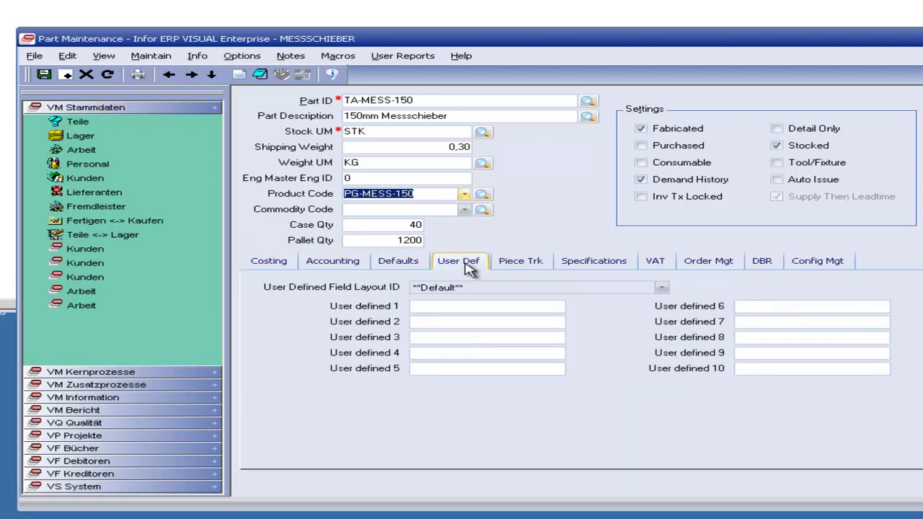
pyautogui.click(512, 266)
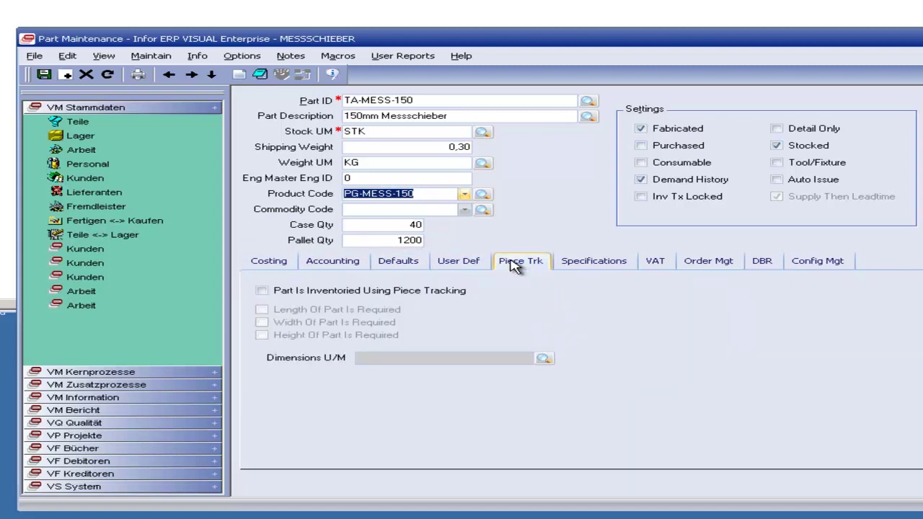
pyautogui.click(595, 265)
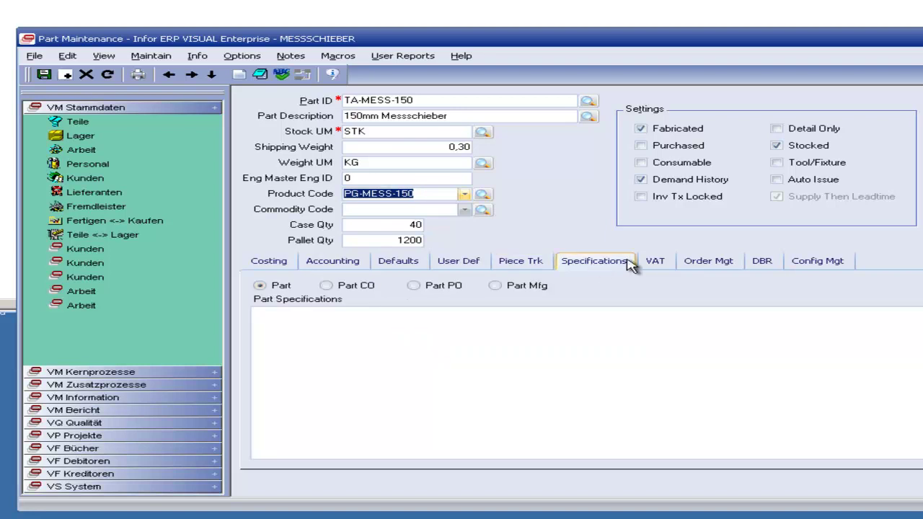
pyautogui.click(653, 264)
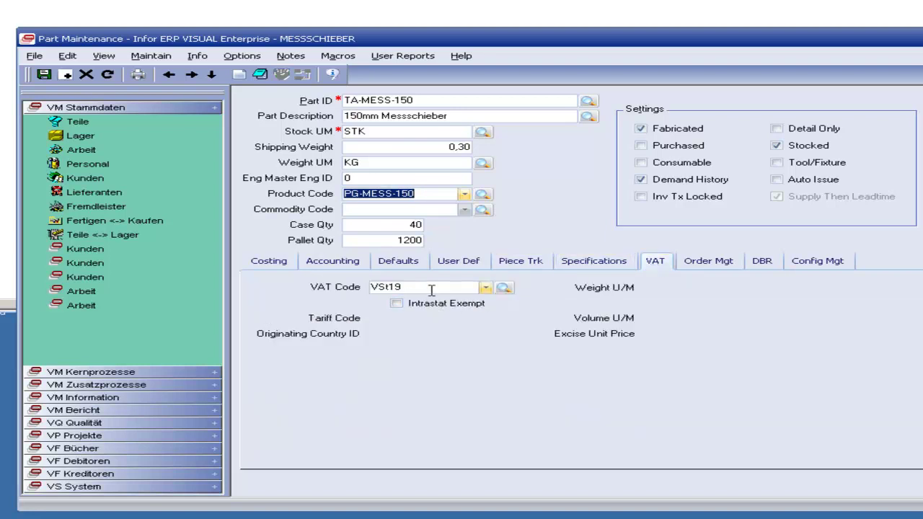
pyautogui.click(708, 264)
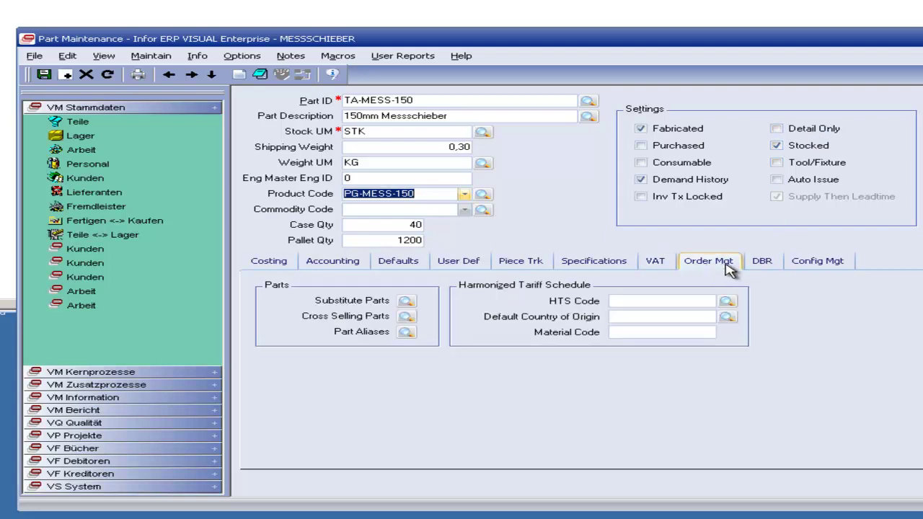
pyautogui.click(760, 263)
pyautogui.click(813, 264)
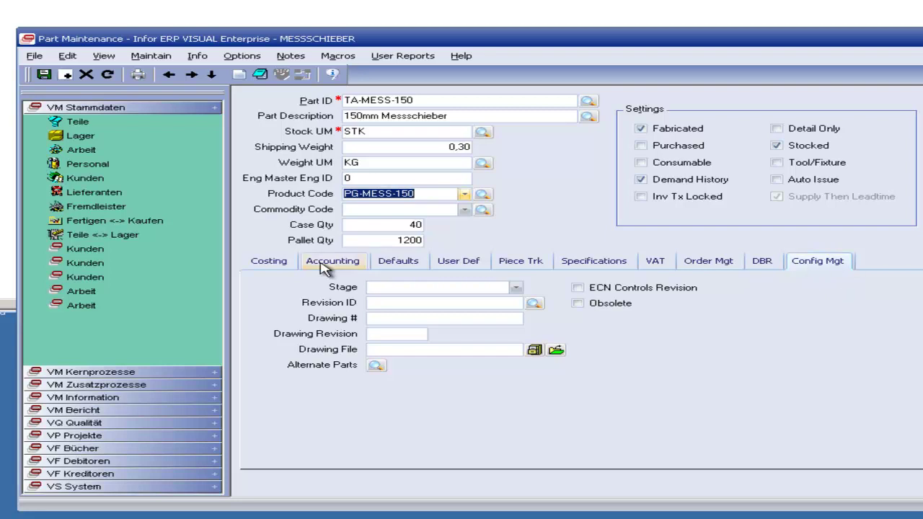
pyautogui.click(274, 264)
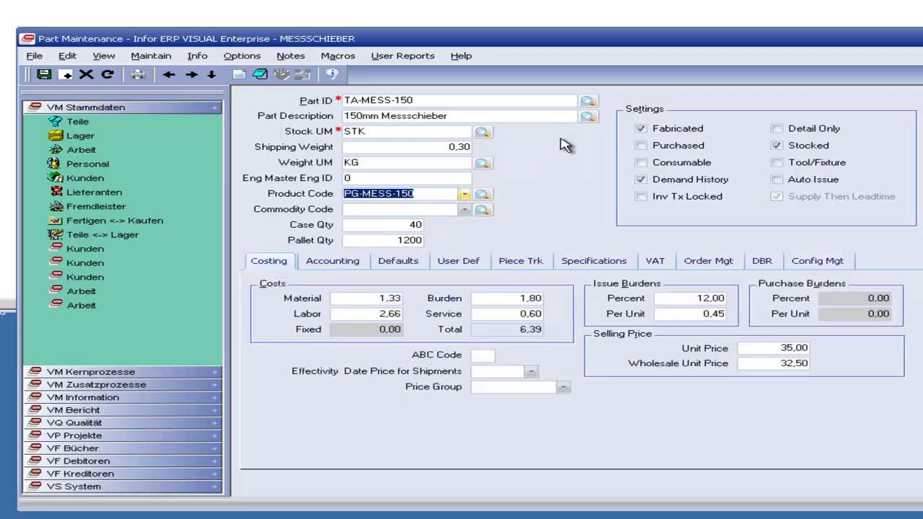
pyautogui.click(588, 103)
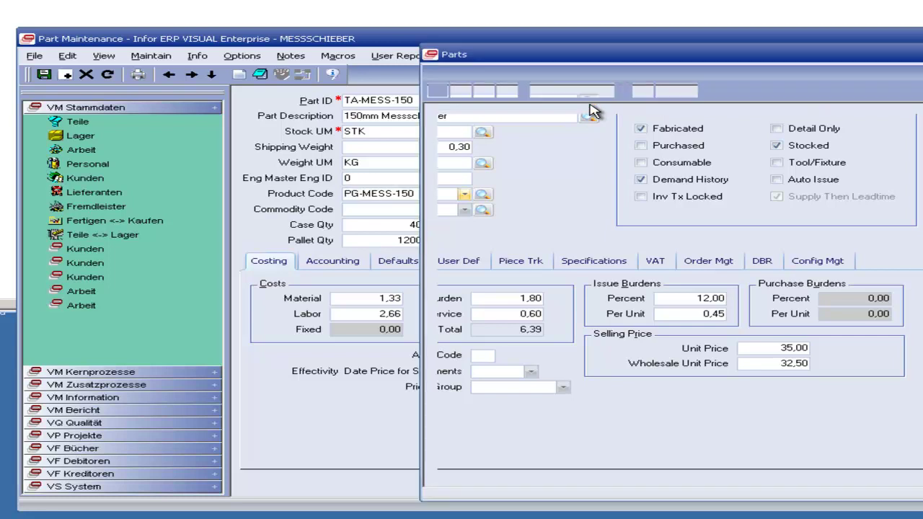
pyautogui.click(607, 223)
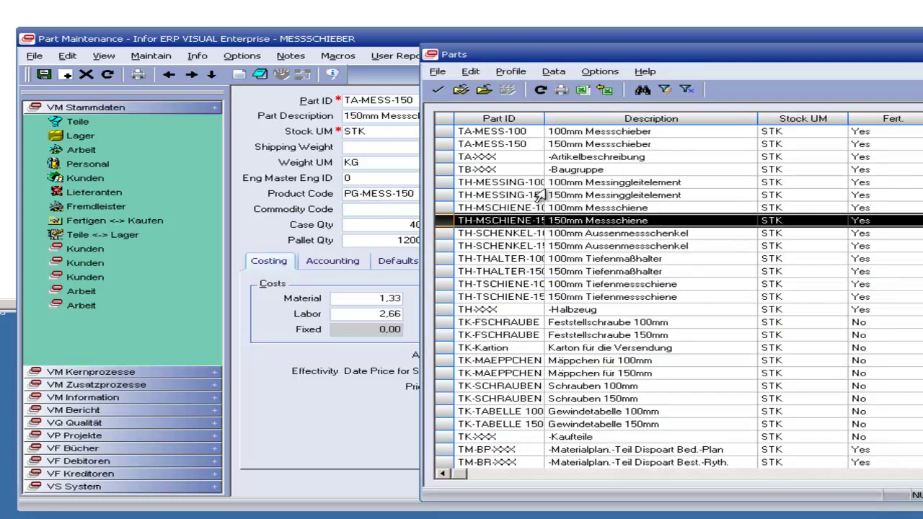
# Step: Load TH-MESSING-100 and page through its tabs from Accounting to Config Mgt, back to Costing
pyautogui.doubleClick(480, 184)
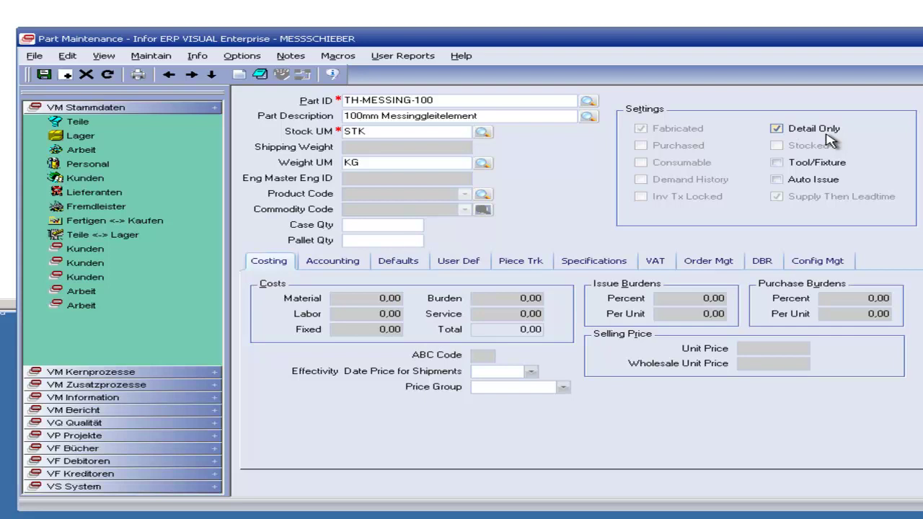
pyautogui.click(345, 264)
pyautogui.click(397, 264)
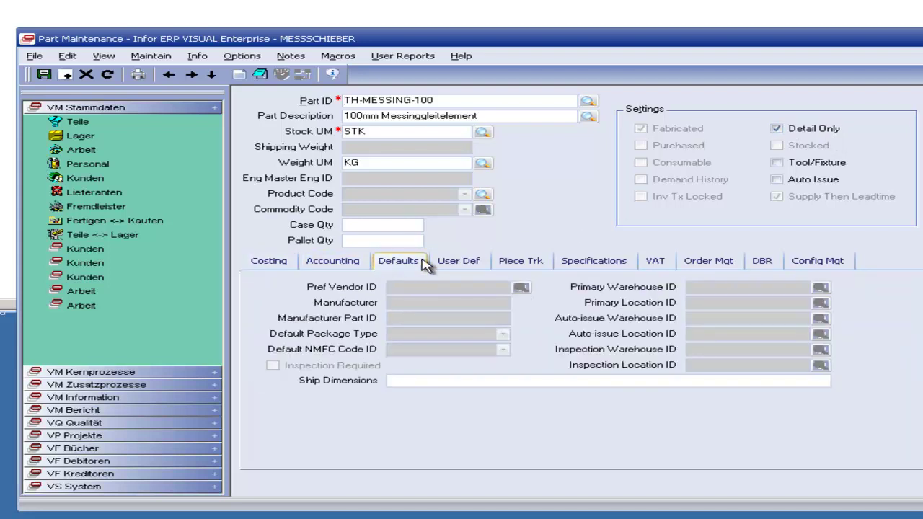
pyautogui.click(460, 264)
pyautogui.click(521, 264)
pyautogui.click(595, 264)
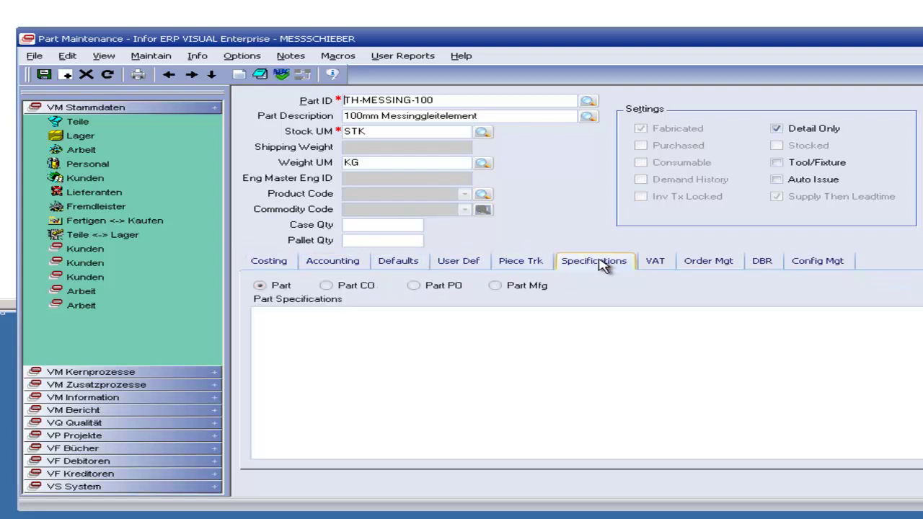
pyautogui.click(656, 264)
pyautogui.click(721, 265)
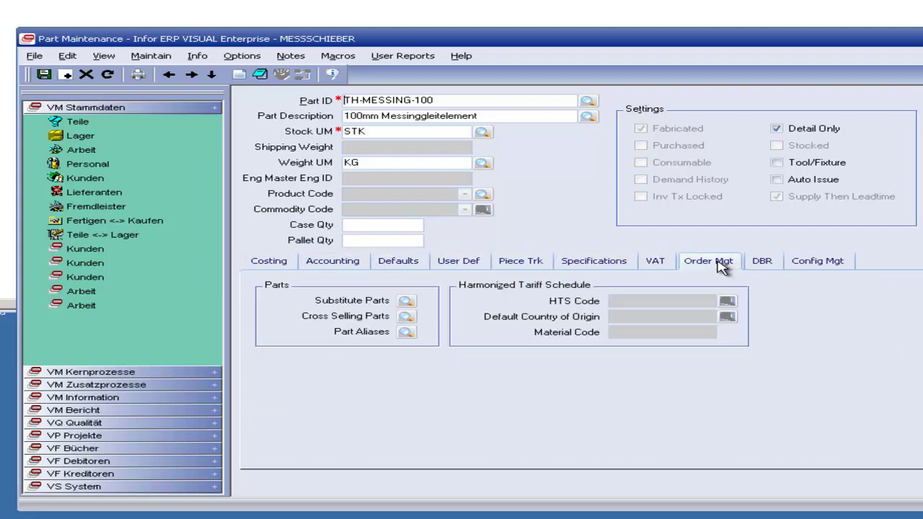
pyautogui.click(764, 264)
pyautogui.click(807, 265)
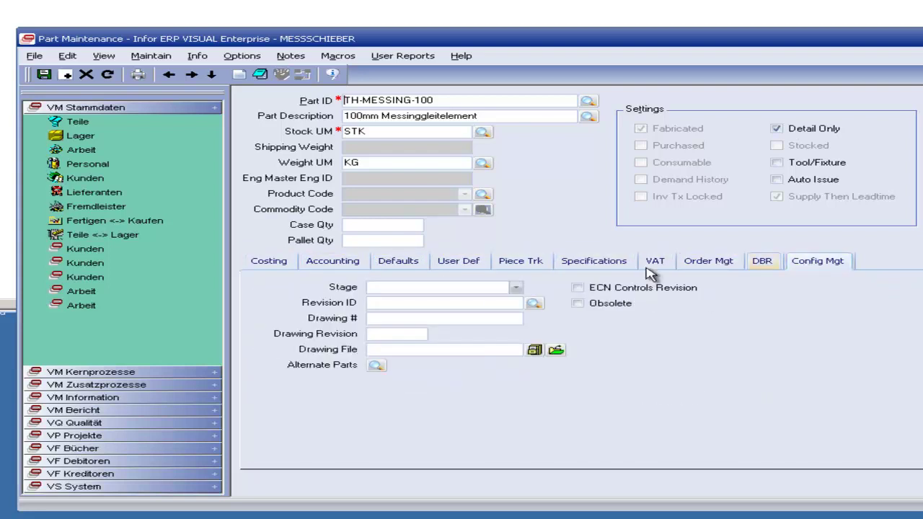
pyautogui.click(273, 265)
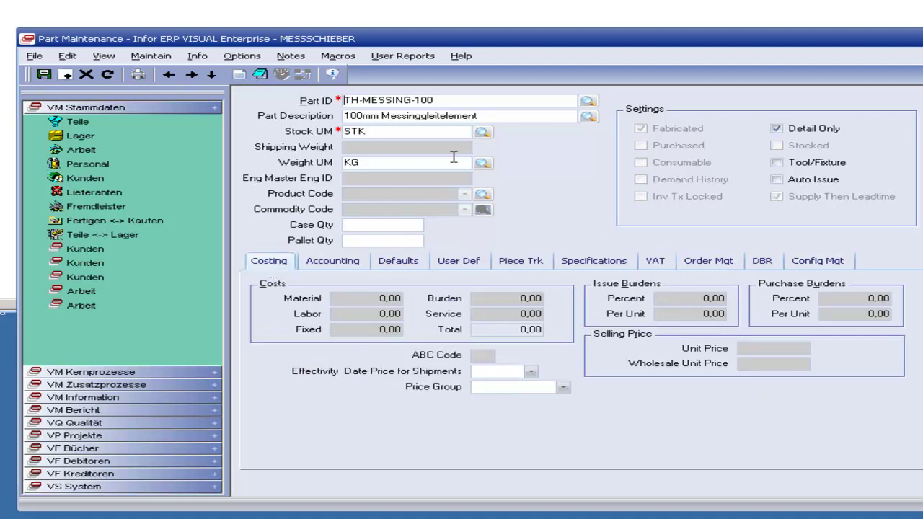
# Step: Recheck its Accounting and Defaults tabs, then reopen the Parts list and pick Feststellschraube 100mm
pyautogui.click(345, 266)
pyautogui.click(390, 264)
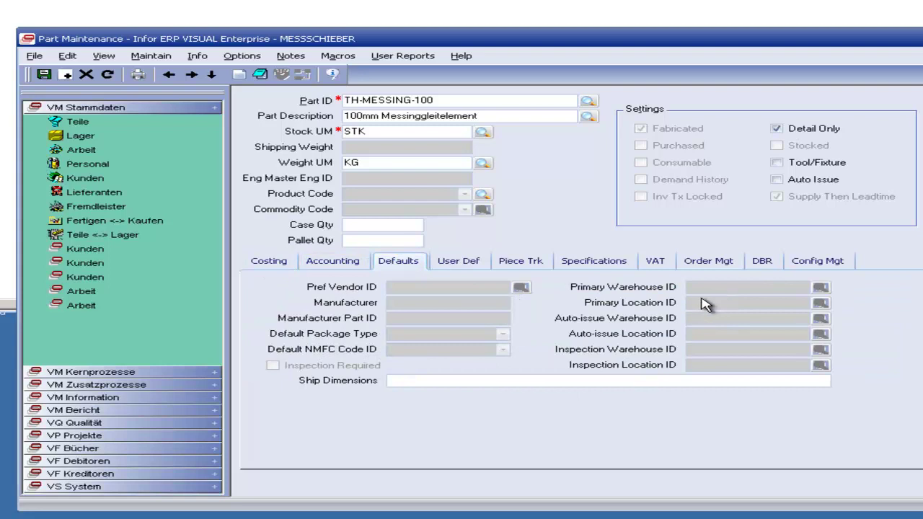
pyautogui.click(269, 264)
pyautogui.click(151, 56)
pyautogui.click(150, 56)
pyautogui.click(588, 100)
pyautogui.click(618, 349)
pyautogui.click(499, 323)
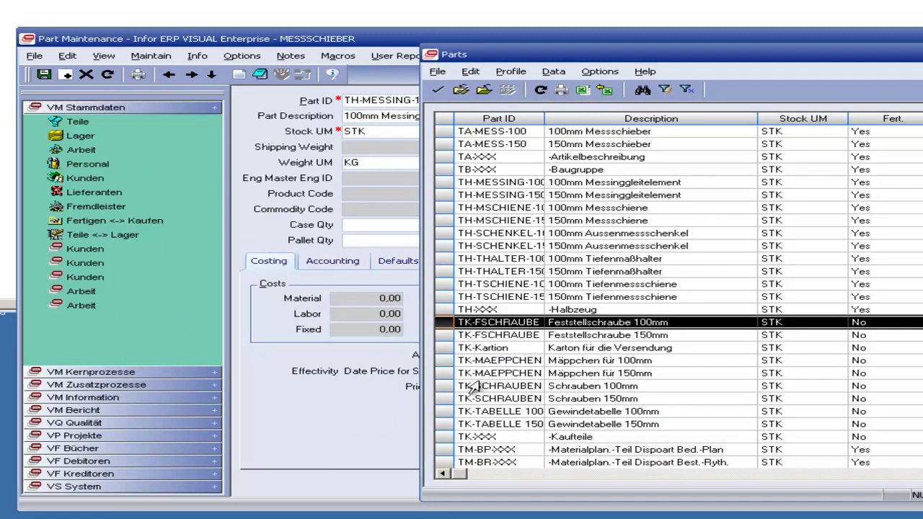
# Step: Load TK-SCHRAUBEN 150 (Schrauben 150mm), turn on Demand History and save
pyautogui.click(483, 398)
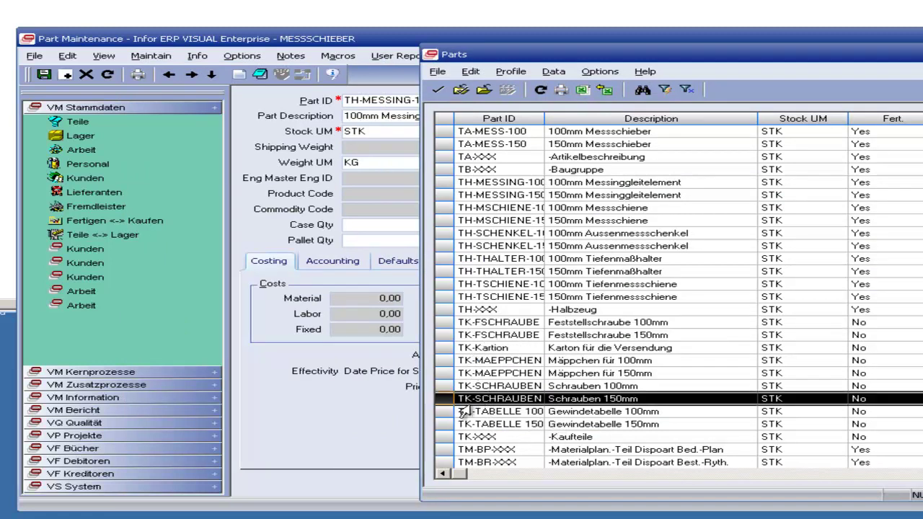
pyautogui.doubleClick(468, 399)
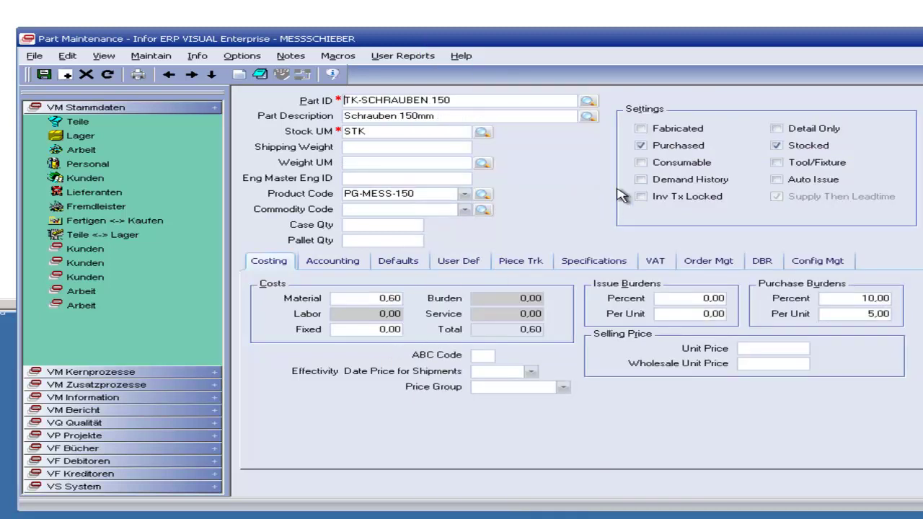
pyautogui.click(663, 180)
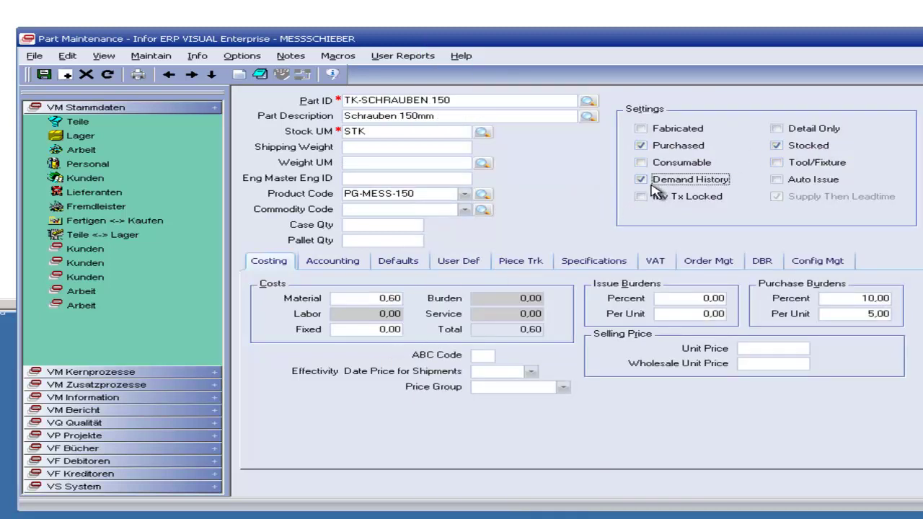
pyautogui.click(44, 75)
# Step: Review its Accounting, Defaults, User Def, Piece Trk, Specs and VAT tabs, checking the VAT code list
pyautogui.click(333, 266)
pyautogui.click(393, 267)
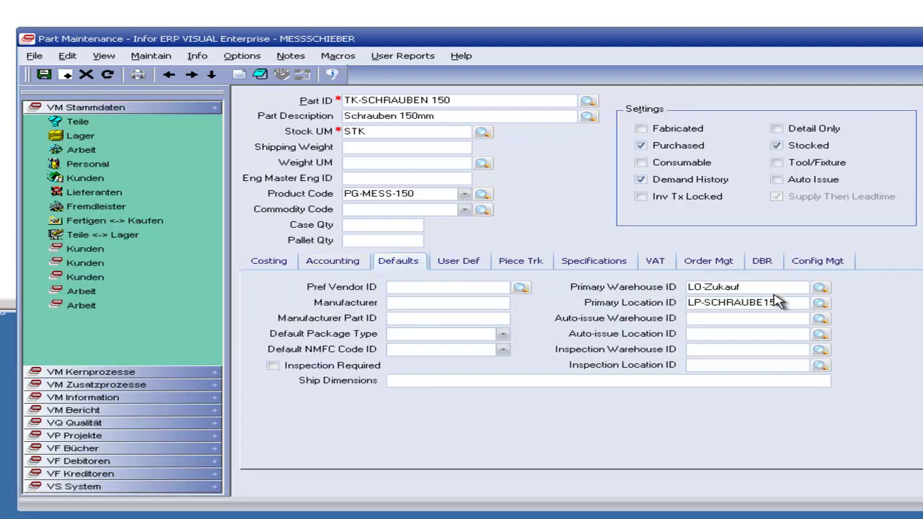
pyautogui.click(454, 263)
pyautogui.click(508, 263)
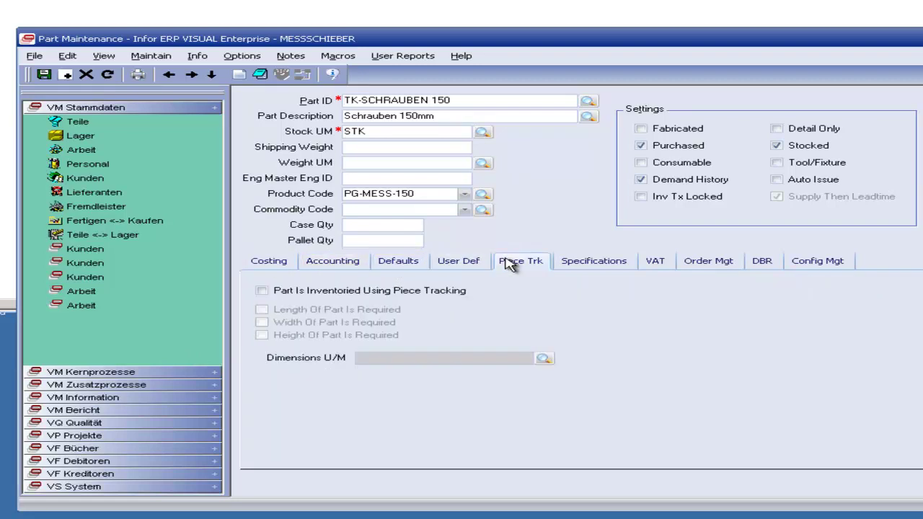
pyautogui.click(580, 268)
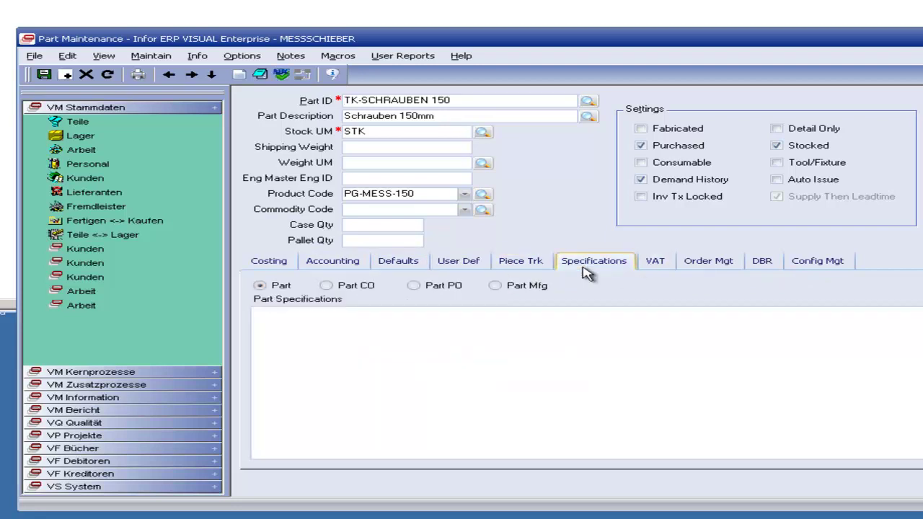
pyautogui.click(654, 261)
pyautogui.click(486, 287)
pyautogui.click(461, 310)
# Step: View the Order Mgt, DBR and Config Mgt tabs, return to Costing and reopen the Parts lookup
pyautogui.click(707, 268)
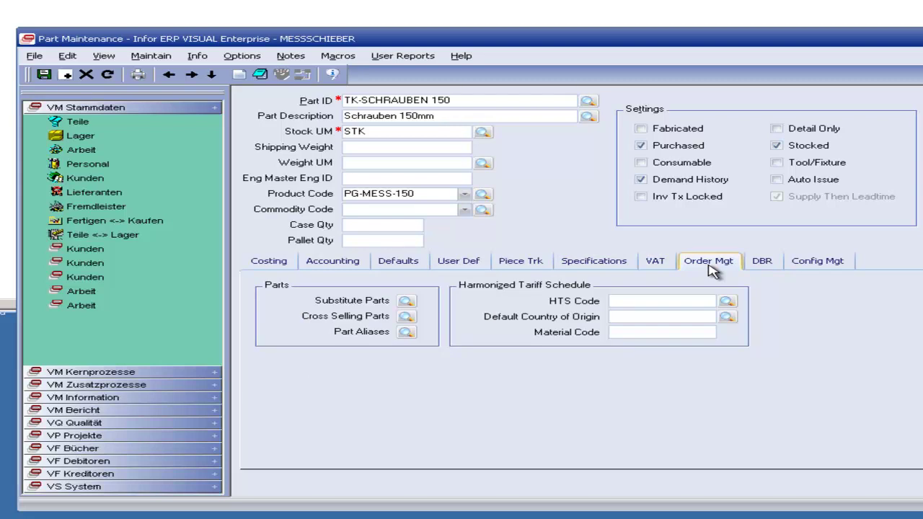
pyautogui.click(762, 267)
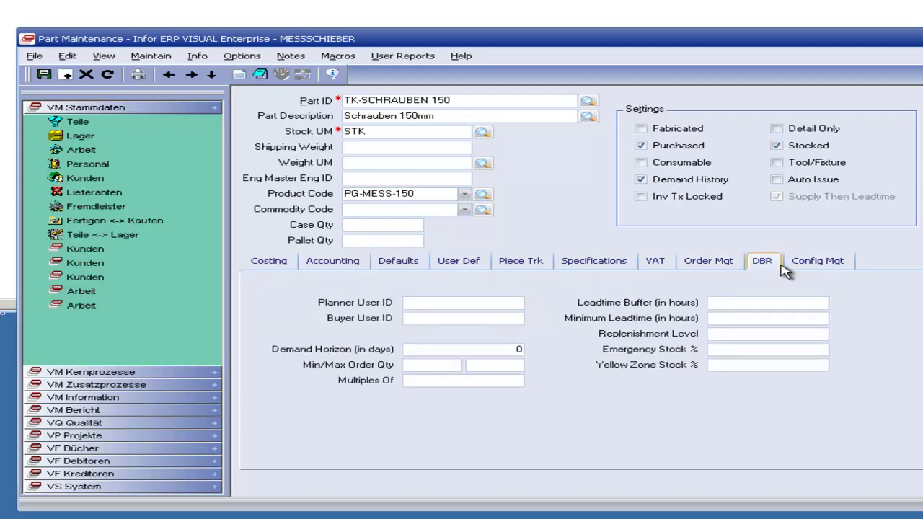
pyautogui.click(806, 268)
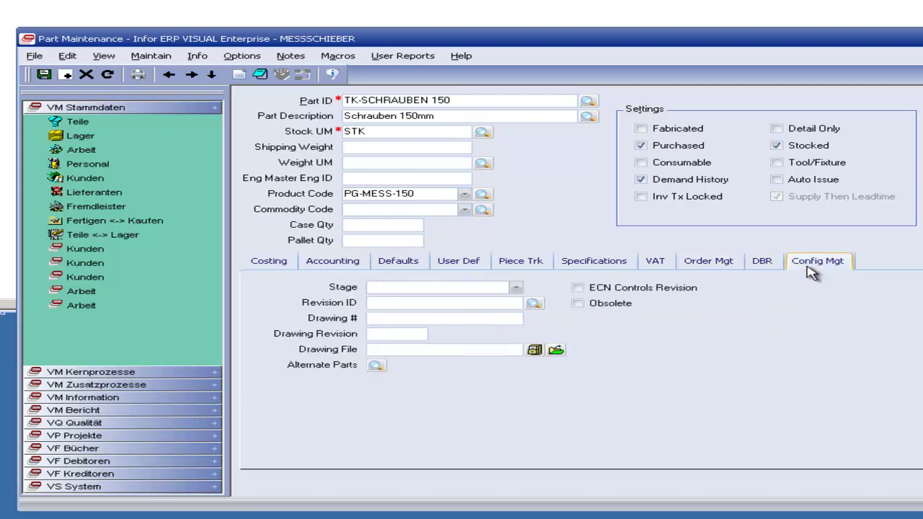
pyautogui.click(281, 265)
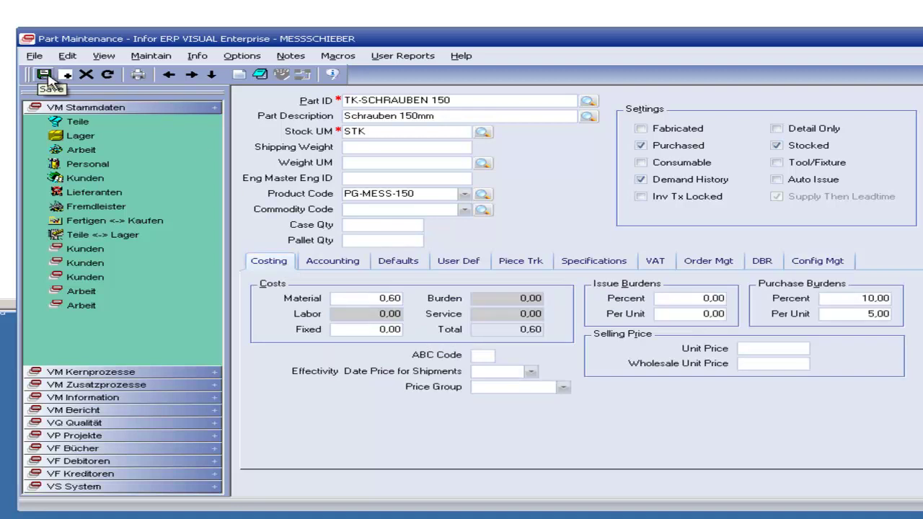
pyautogui.click(587, 100)
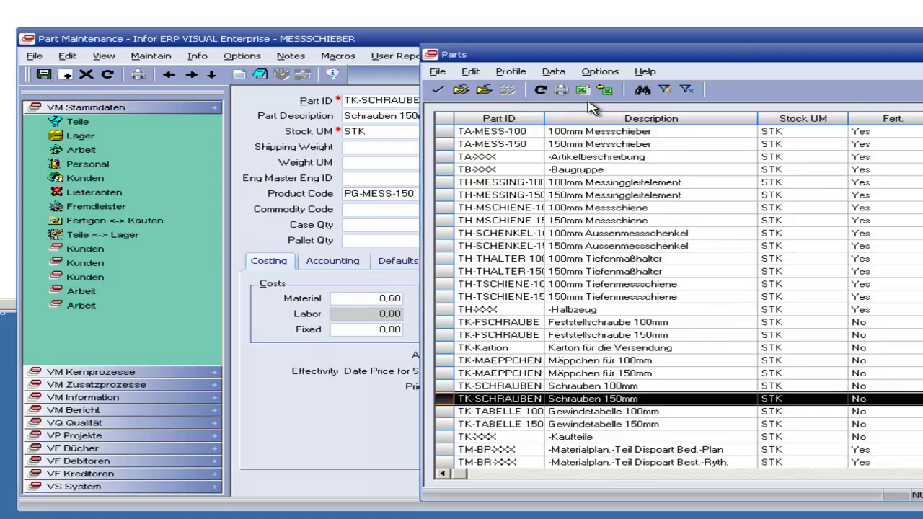
# Step: Load TR-MESSING 150 from the Parts list, tick Demand History and save
pyautogui.moveTo(634, 52); pyautogui.dragTo(753, 27)
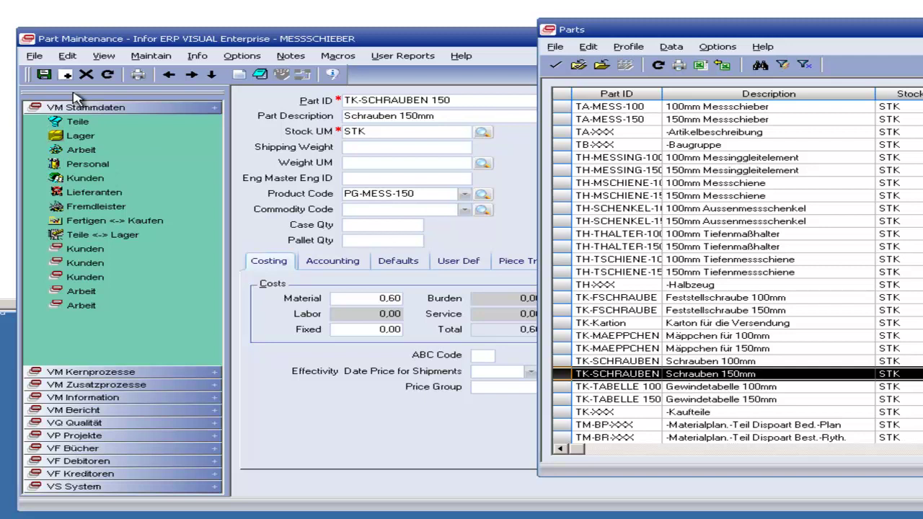
pyautogui.scroll(-7, 599, 245)
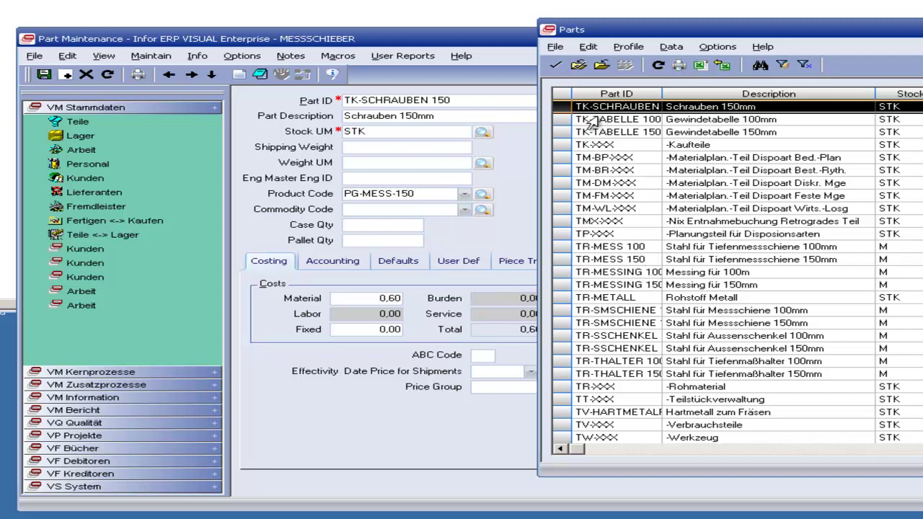
pyautogui.doubleClick(604, 284)
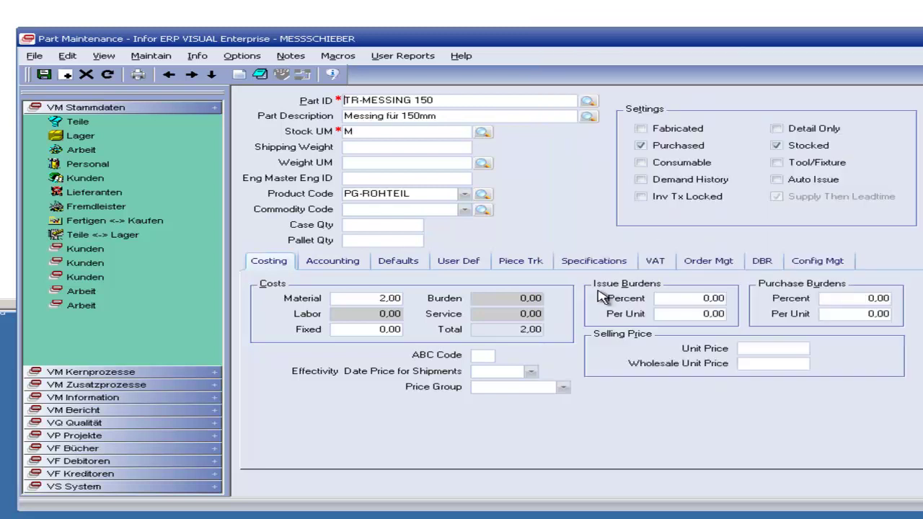
pyautogui.click(658, 181)
pyautogui.click(43, 74)
# Step: Reopen the Parts list and load part TV-HARTMETALF
pyautogui.click(588, 101)
pyautogui.click(682, 323)
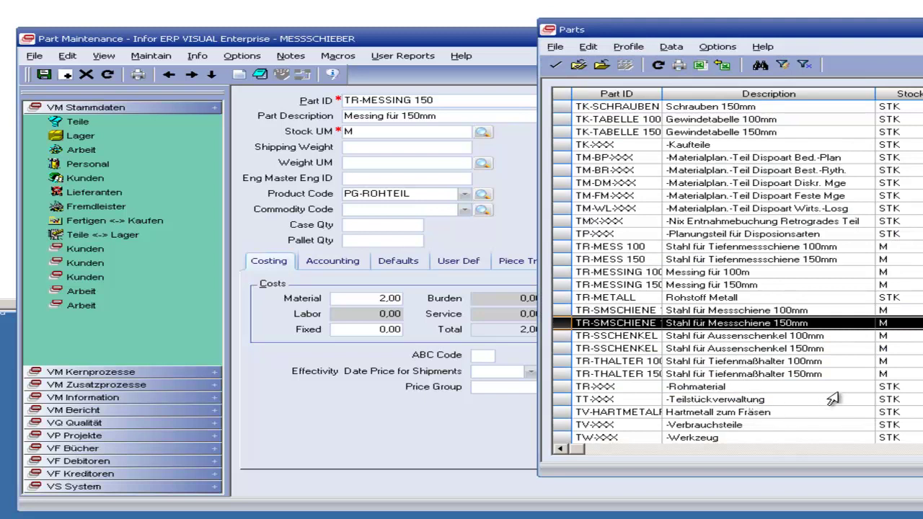
pyautogui.doubleClick(750, 414)
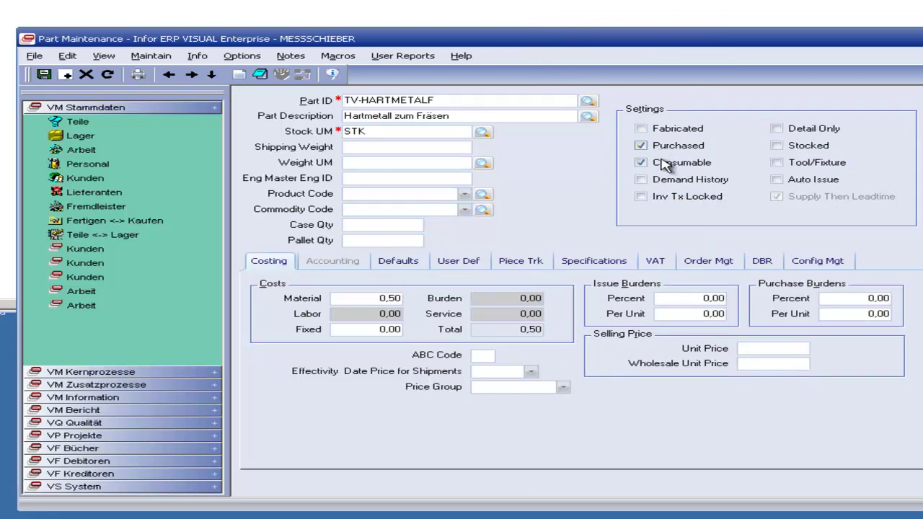
# Step: Page through TV-HARTMETALF's Defaults, User Def, Piece Trk, VAT and Config Mgt tabs, ending on Costing
pyautogui.click(422, 263)
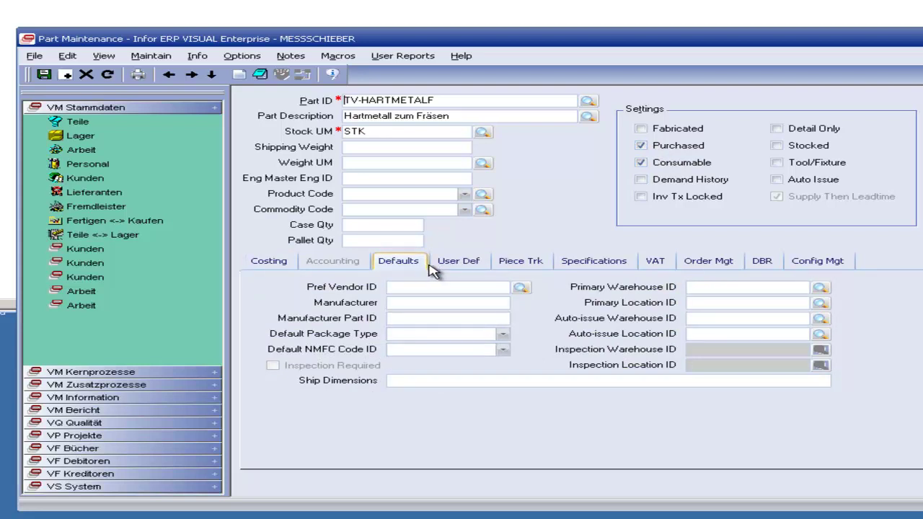
pyautogui.click(444, 266)
pyautogui.click(408, 268)
pyautogui.click(445, 271)
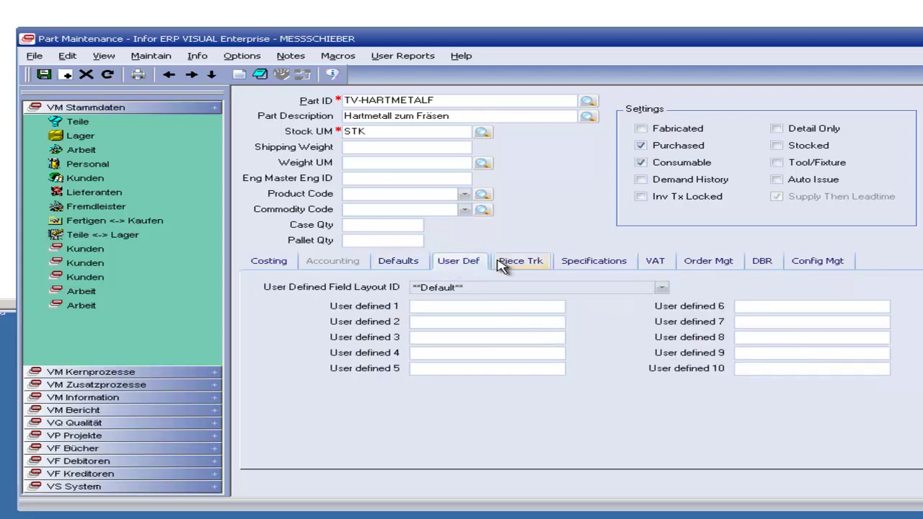
pyautogui.click(504, 265)
pyautogui.click(264, 261)
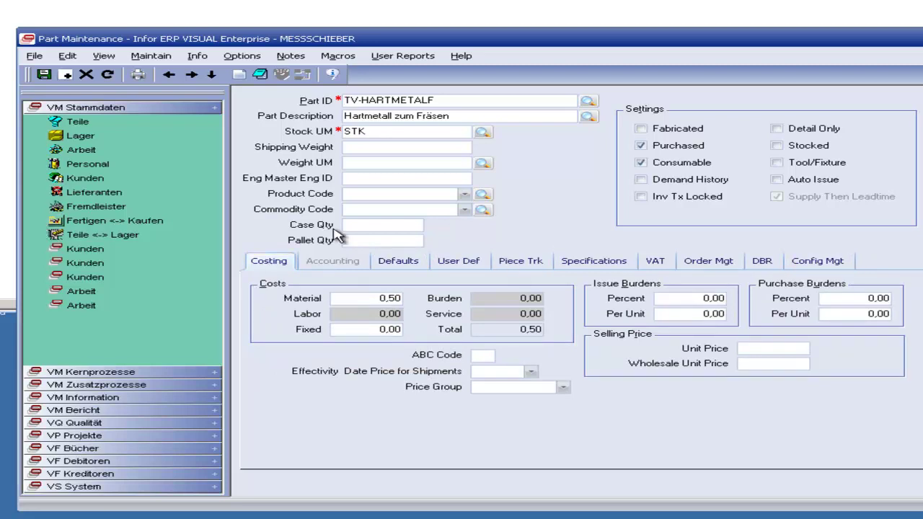
pyautogui.click(648, 266)
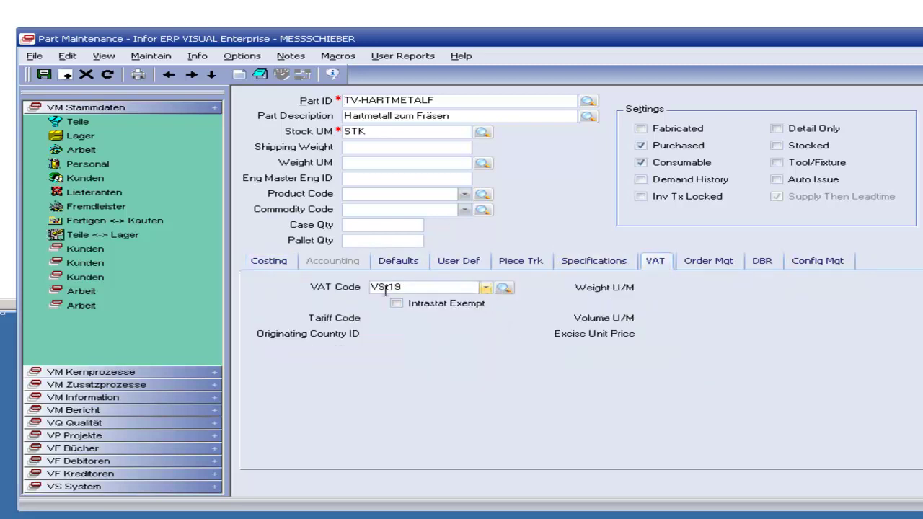
pyautogui.click(848, 267)
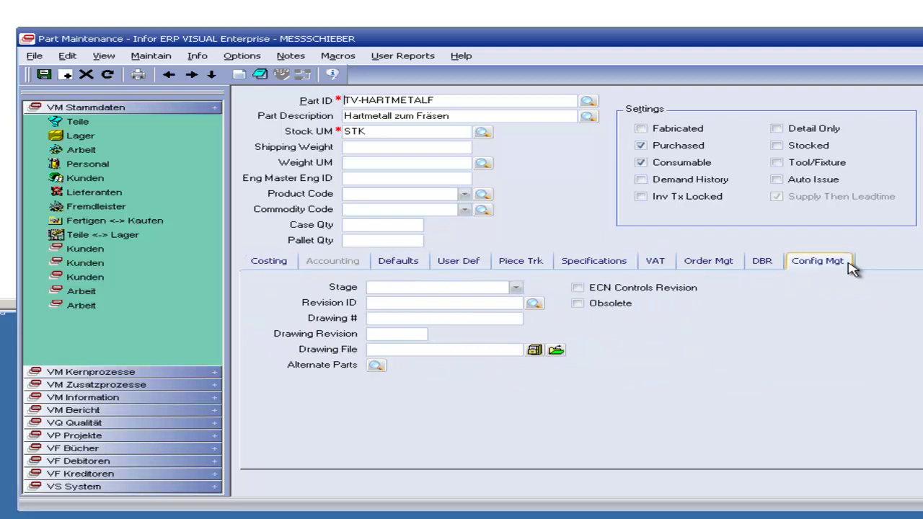
pyautogui.click(261, 267)
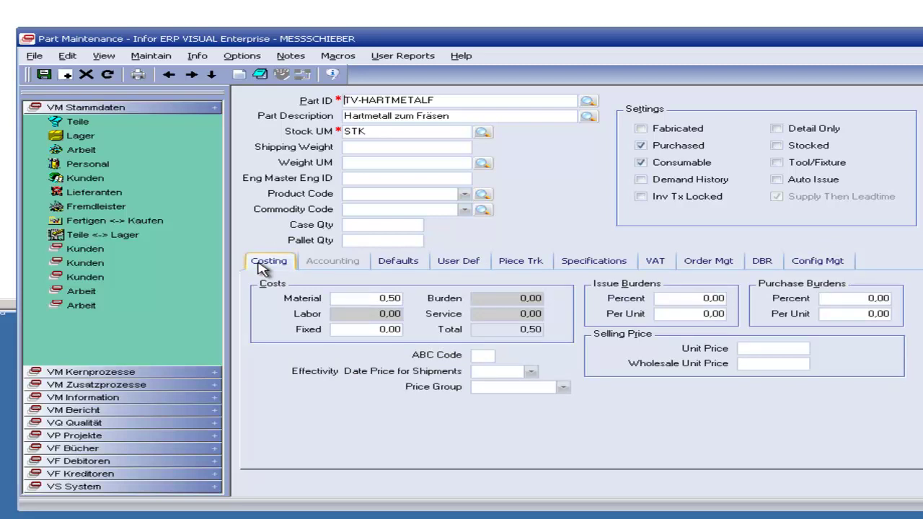
# Step: Reopen the Parts lookup and scroll up to the TA-MESS entries
pyautogui.click(588, 100)
pyautogui.click(568, 160)
pyautogui.scroll(7, 624, 261)
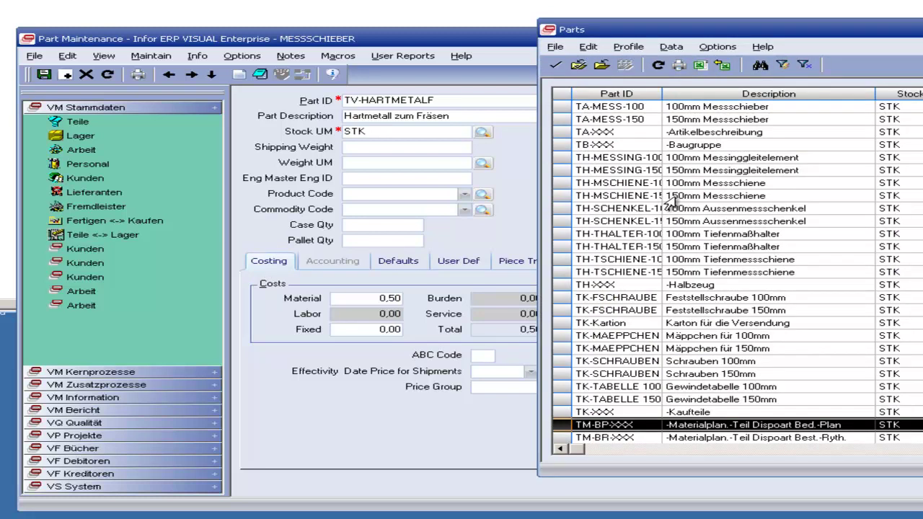
# Step: Load part TA-MESS-150 and bring up its Maintain functions list
pyautogui.doubleClick(682, 120)
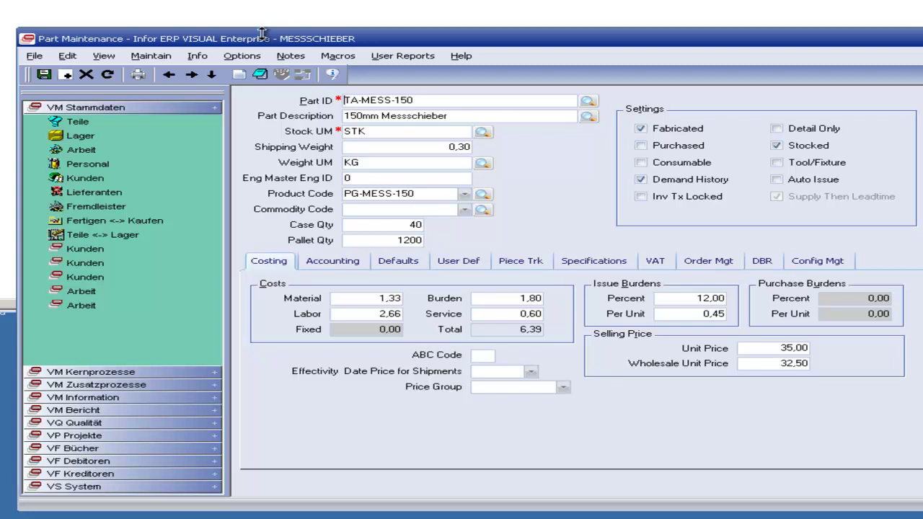
pyautogui.click(148, 57)
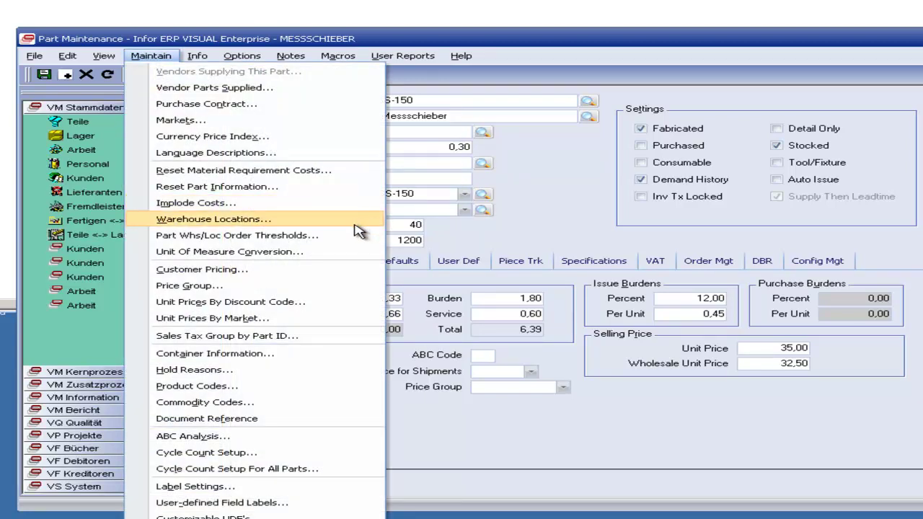
pyautogui.click(585, 172)
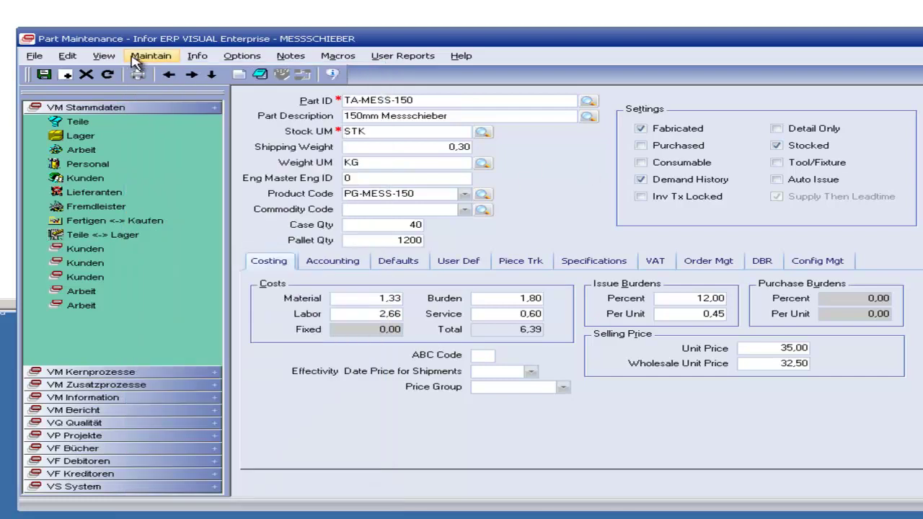
pyautogui.click(148, 57)
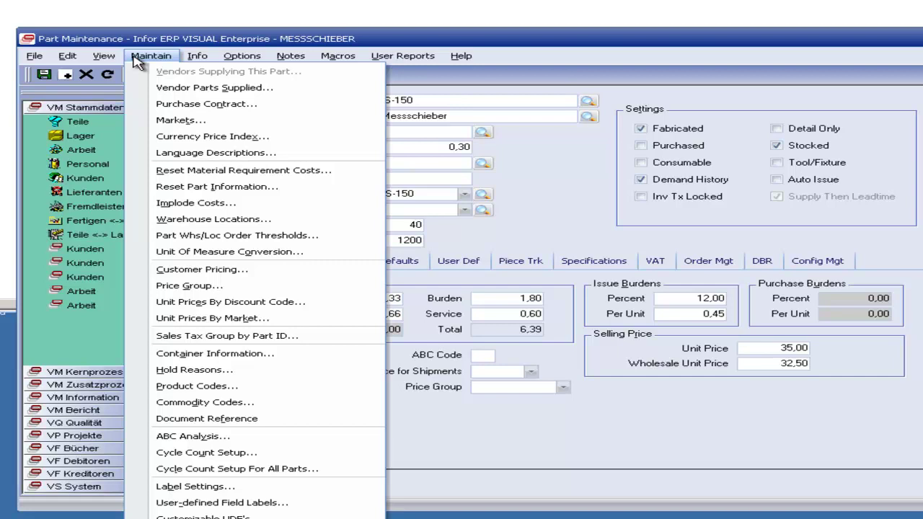
# Step: Delete TA-MESS-150's existing LO-ARITKEL warehouse location and save the change
pyautogui.click(209, 220)
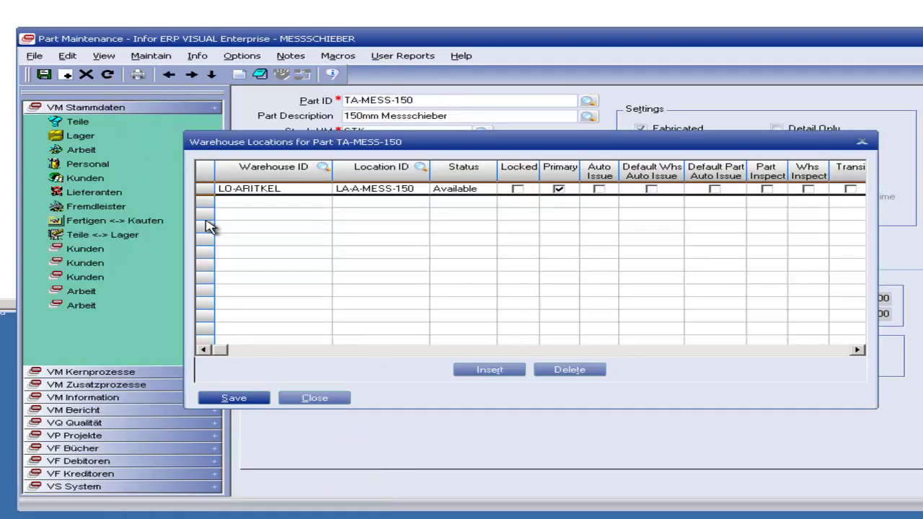
pyautogui.click(206, 190)
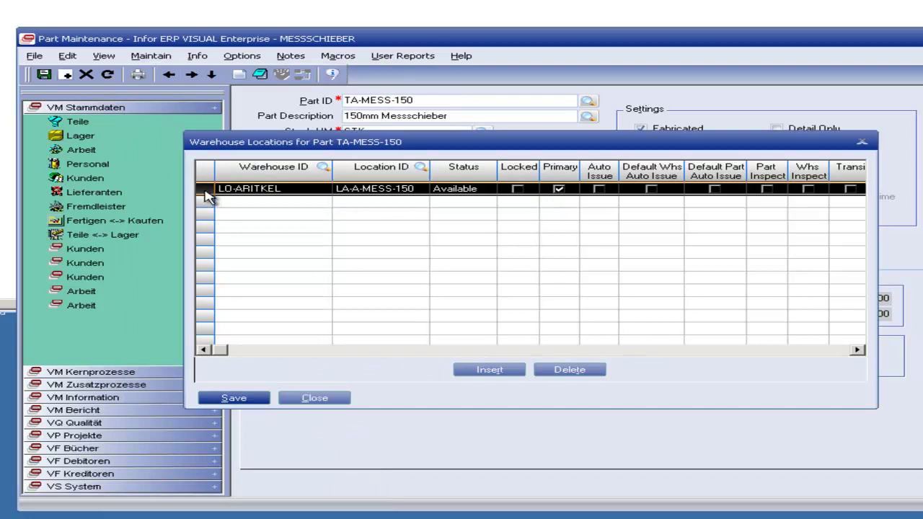
pyautogui.click(552, 377)
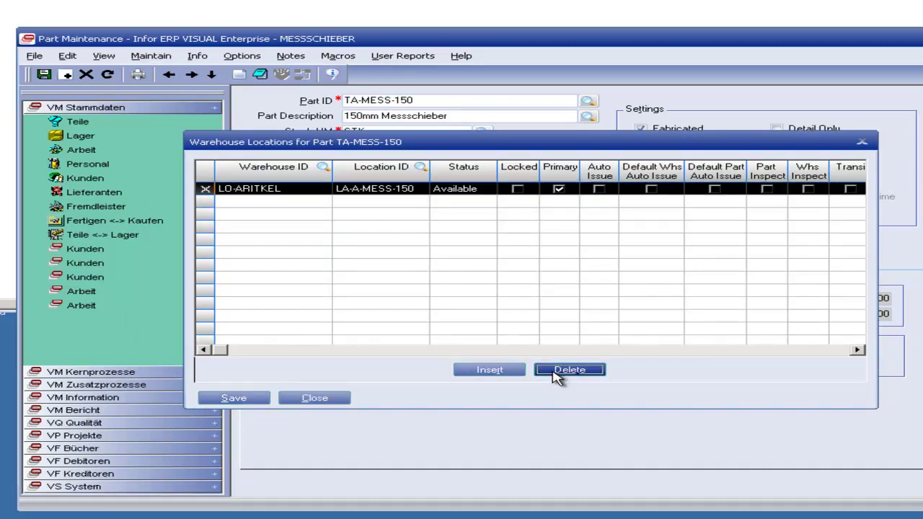
pyautogui.click(245, 399)
pyautogui.click(306, 400)
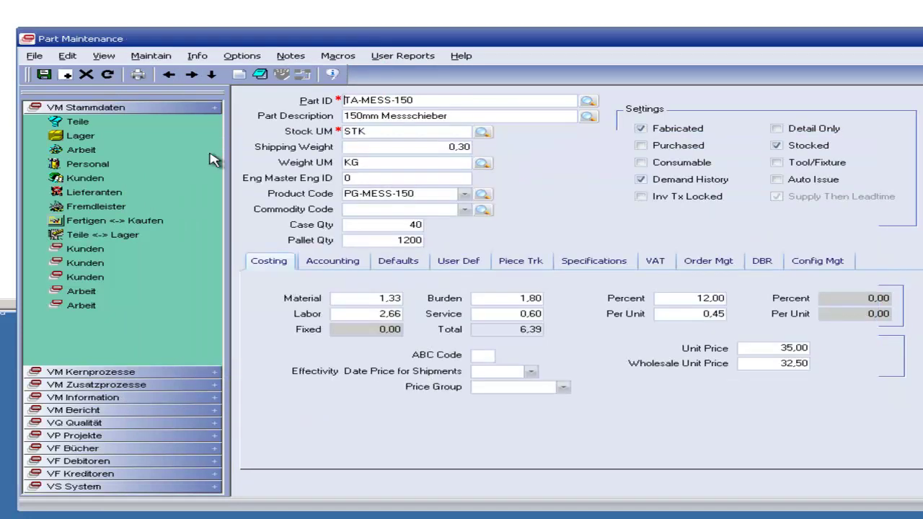
# Step: Add warehouse LO-ARITKEL, location LA-A-MESS-150 as TA-MESS-150's primary location and save
pyautogui.click(147, 57)
pyautogui.click(224, 212)
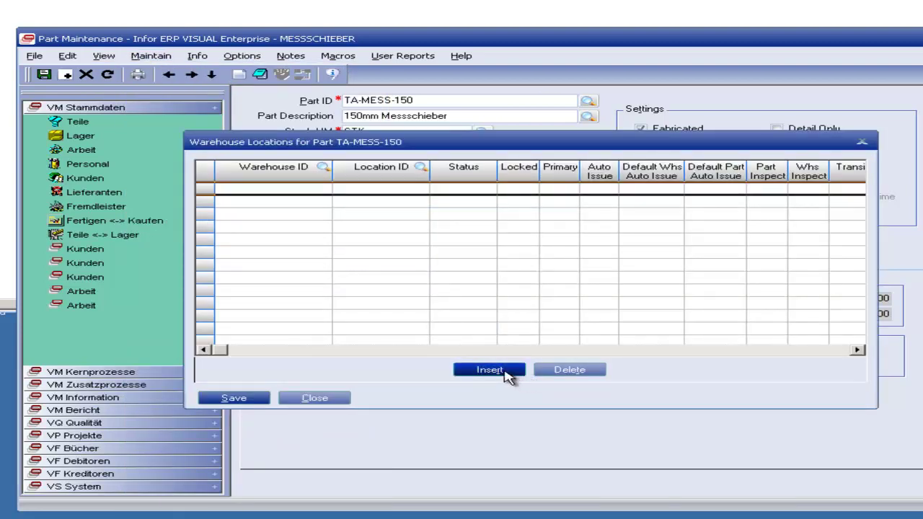
pyautogui.click(489, 370)
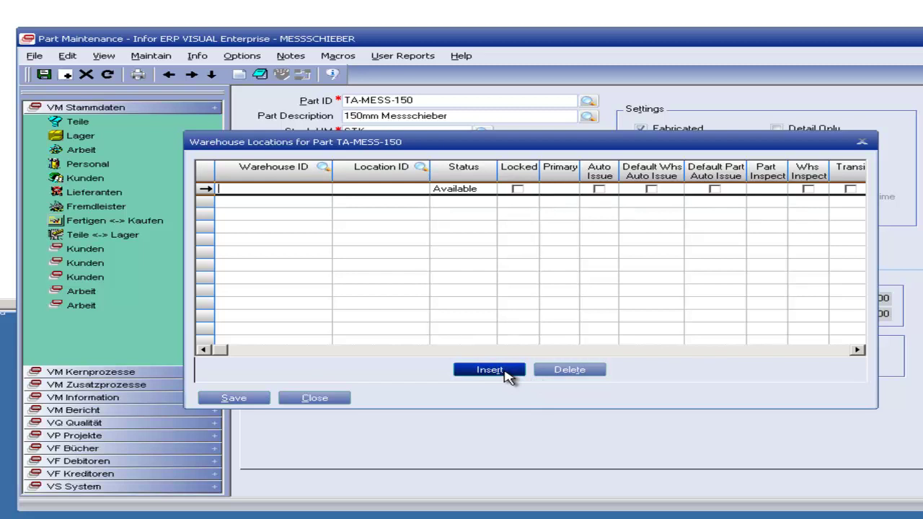
pyautogui.click(322, 168)
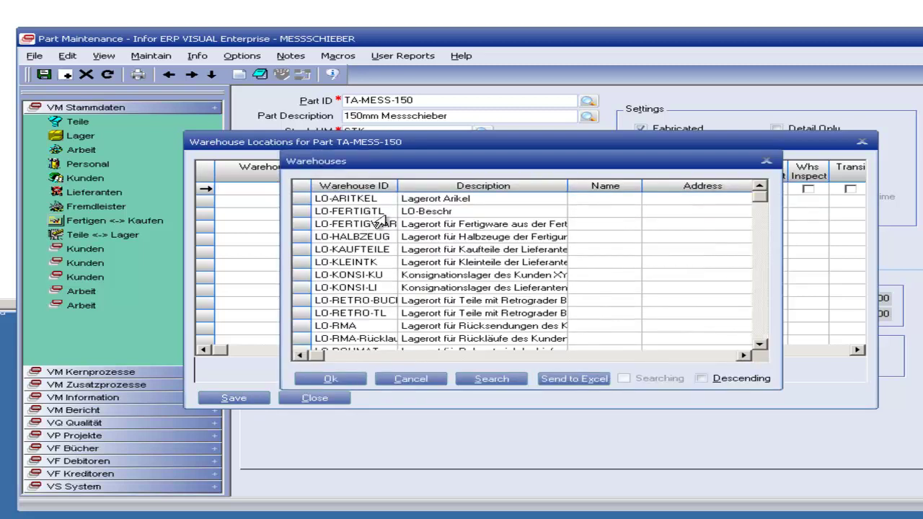
pyautogui.click(404, 202)
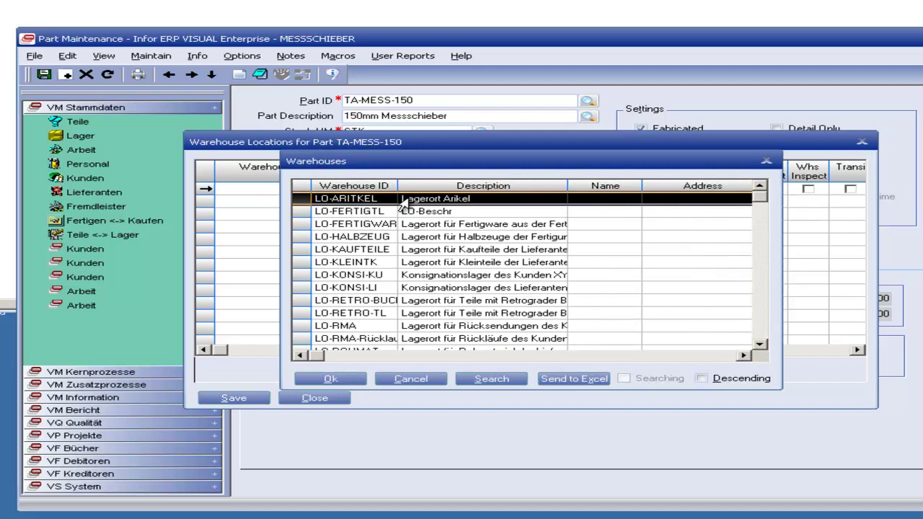
pyautogui.doubleClick(403, 201)
pyautogui.click(423, 175)
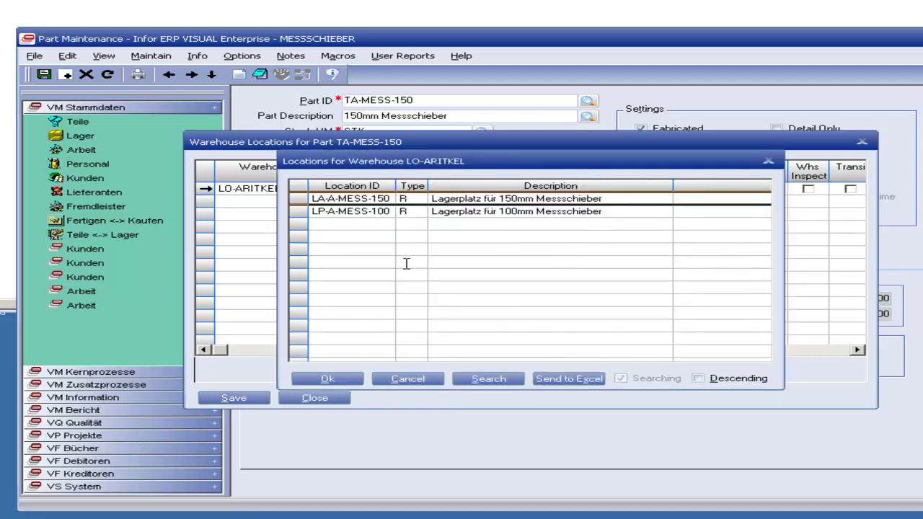
pyautogui.doubleClick(347, 199)
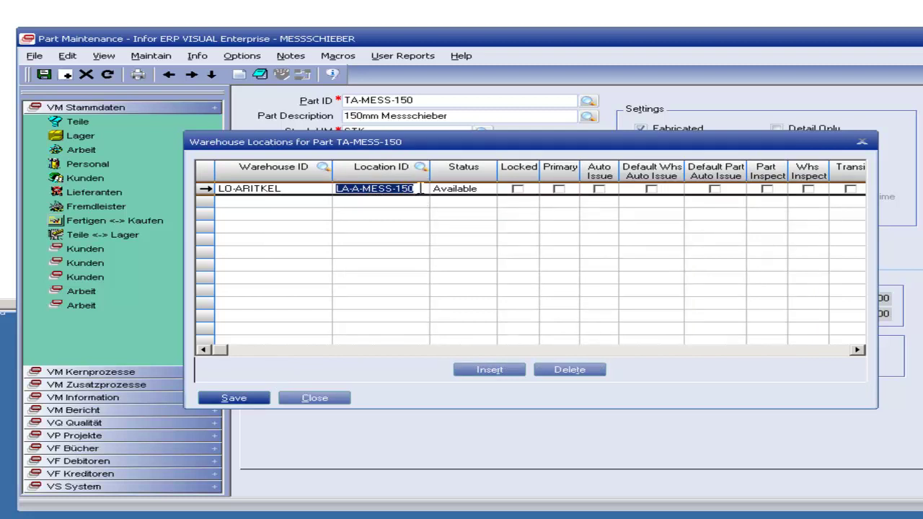
pyautogui.click(420, 188)
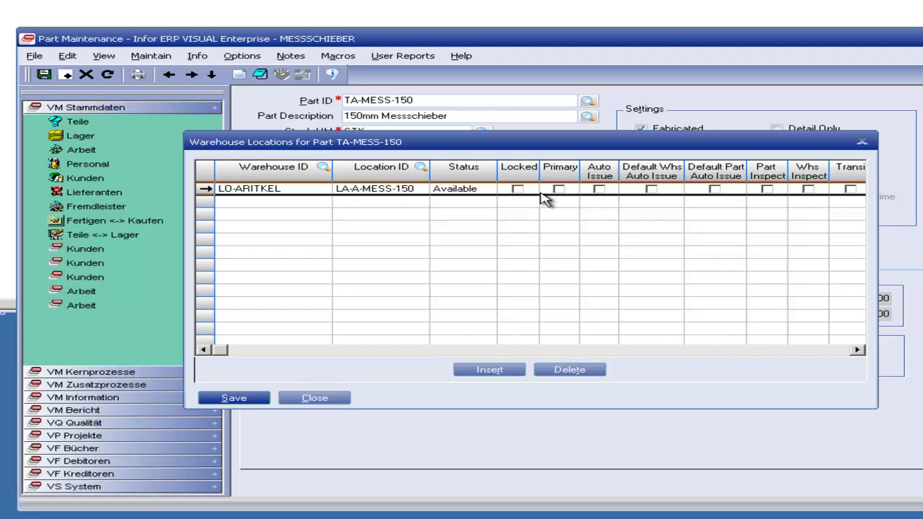
pyautogui.click(558, 189)
pyautogui.click(256, 401)
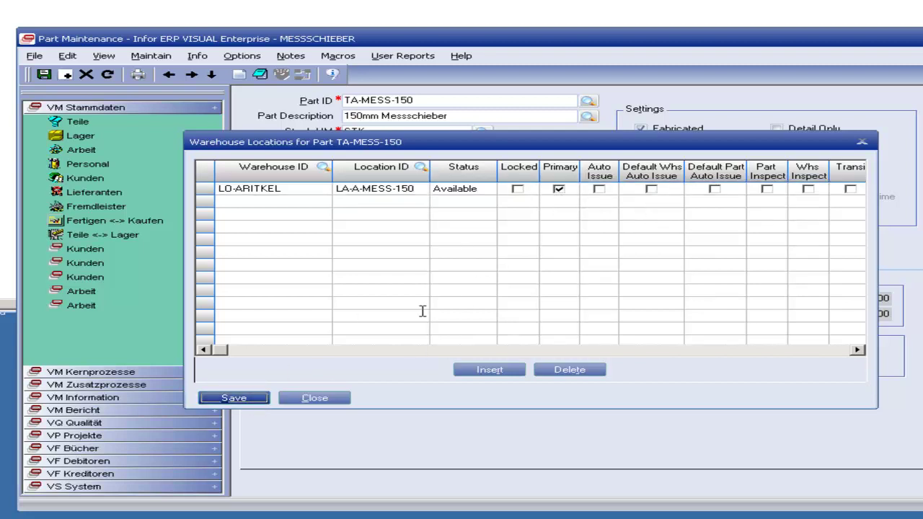
pyautogui.click(322, 400)
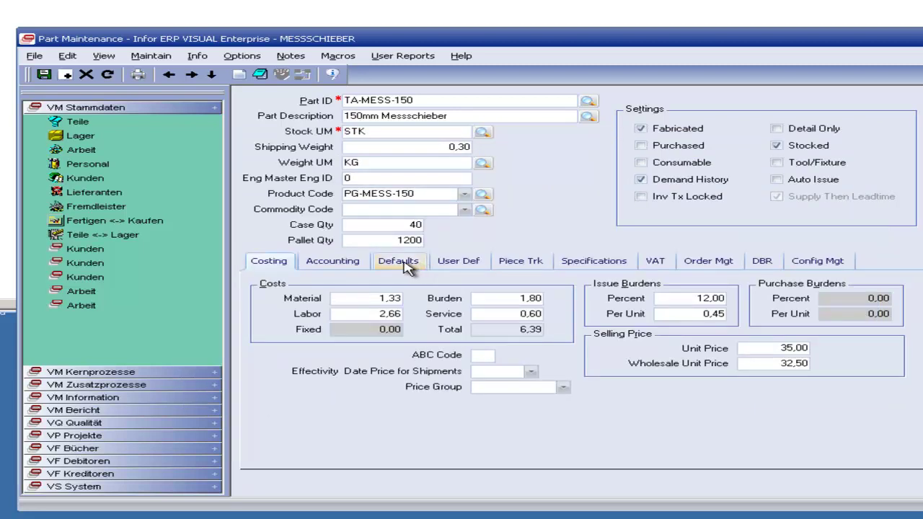
# Step: Check the part's warehouse defaults, then load part TR-SSCHENKEL 150 from the parts lookup
pyautogui.click(418, 266)
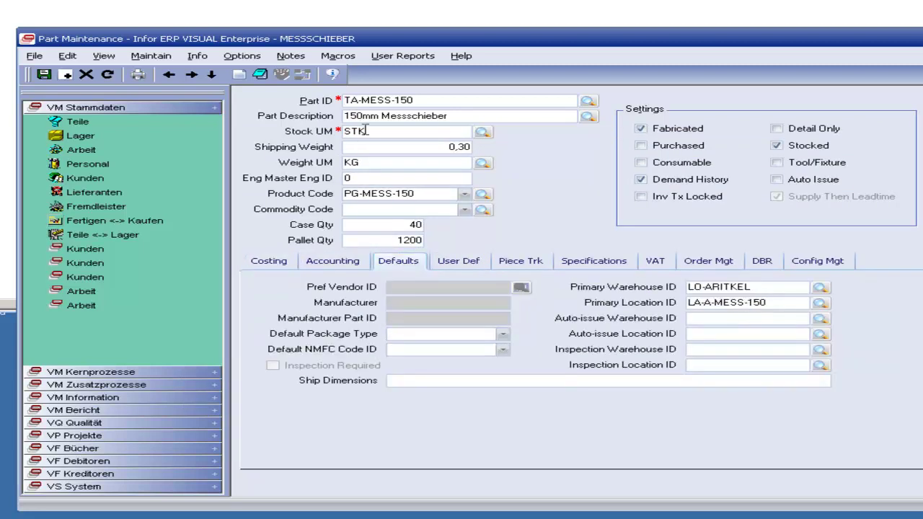
pyautogui.click(587, 105)
pyautogui.click(725, 322)
pyautogui.scroll(-6, 724, 328)
pyautogui.click(673, 359)
pyautogui.doubleClick(664, 348)
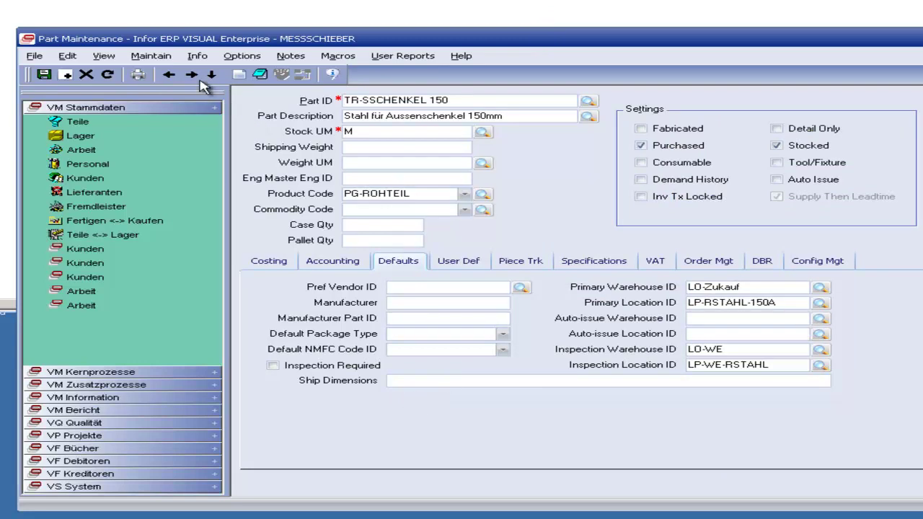
# Step: Delete TR-SSCHENKEL 150's LO-Zukauf and LO-WE warehouse locations and save
pyautogui.click(152, 56)
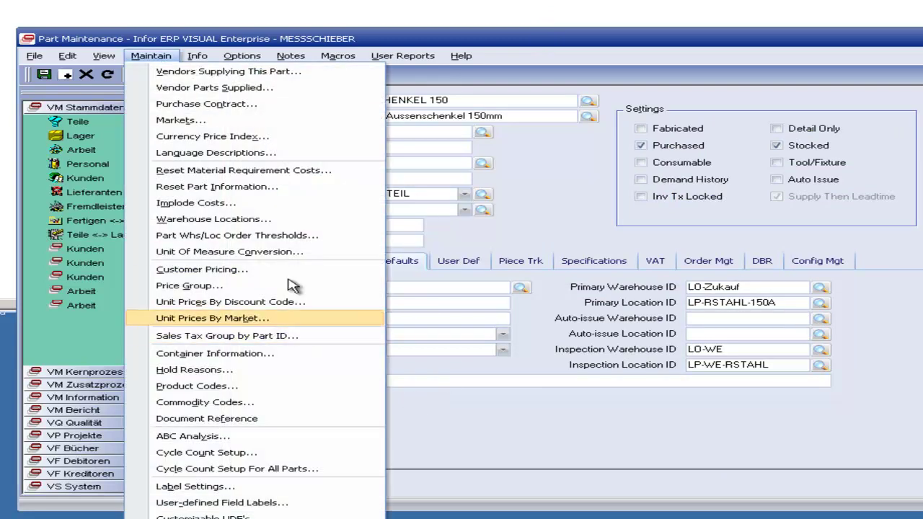
pyautogui.click(268, 221)
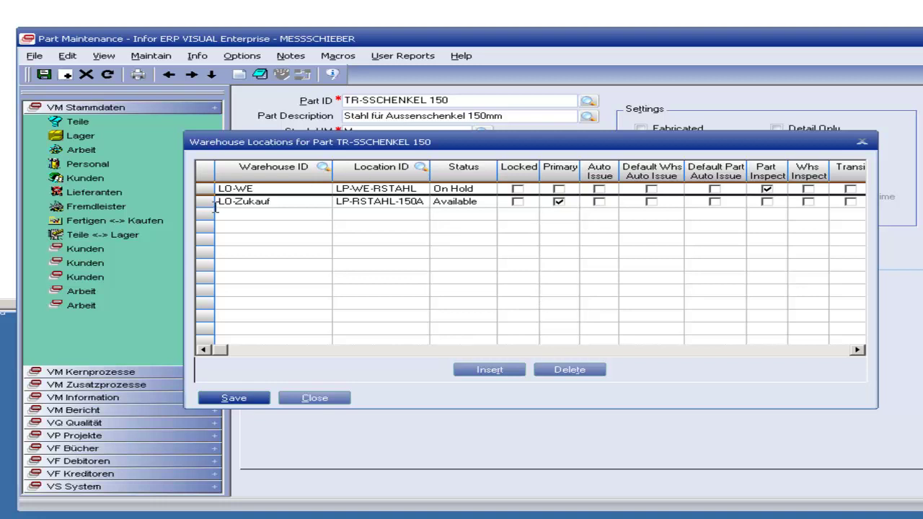
pyautogui.click(215, 206)
pyautogui.click(565, 370)
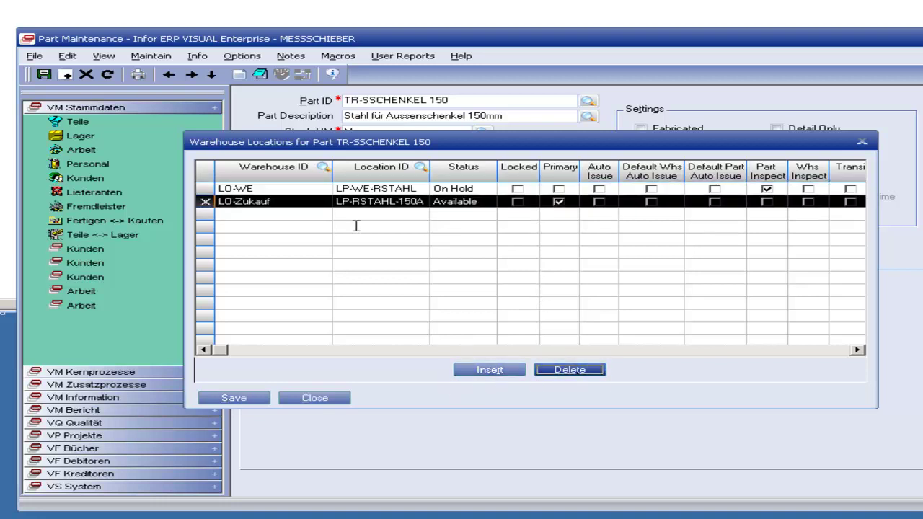
pyautogui.click(556, 369)
pyautogui.click(238, 399)
pyautogui.click(241, 397)
pyautogui.click(299, 398)
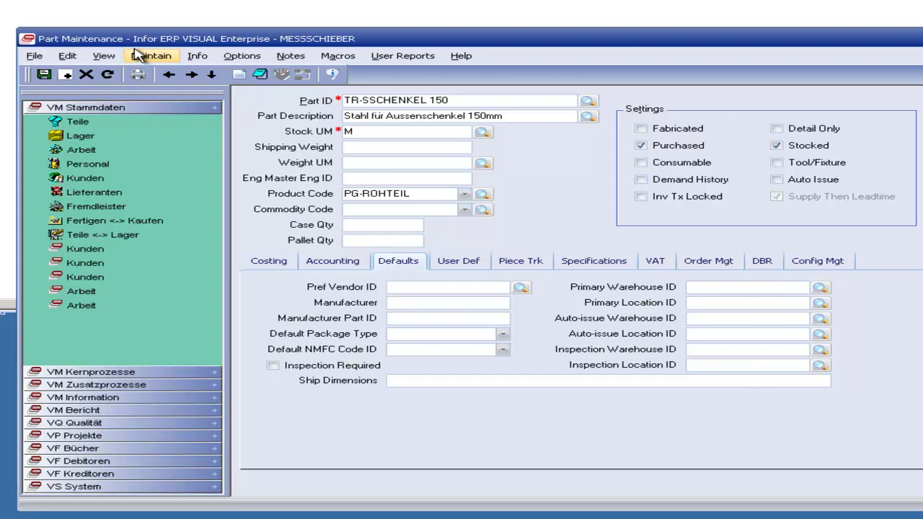
pyautogui.click(151, 55)
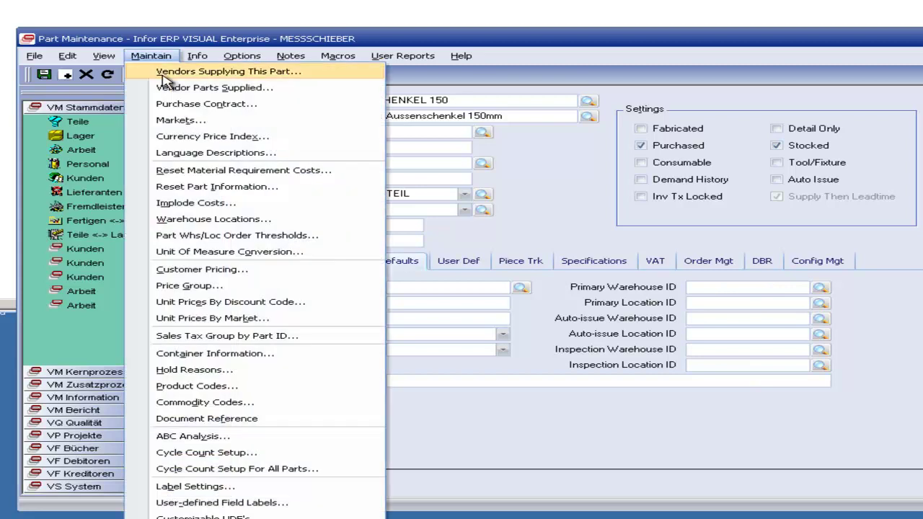
# Step: Insert a new warehouse location row for TR-SSCHENKEL 150 with warehouse LO-Zukauf
pyautogui.click(249, 224)
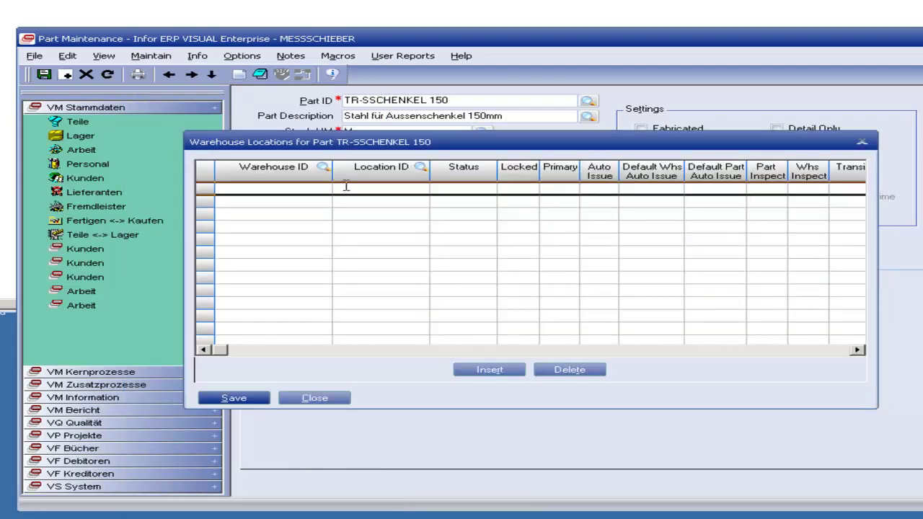
pyautogui.moveTo(367, 148); pyautogui.dragTo(409, 221)
pyautogui.click(531, 443)
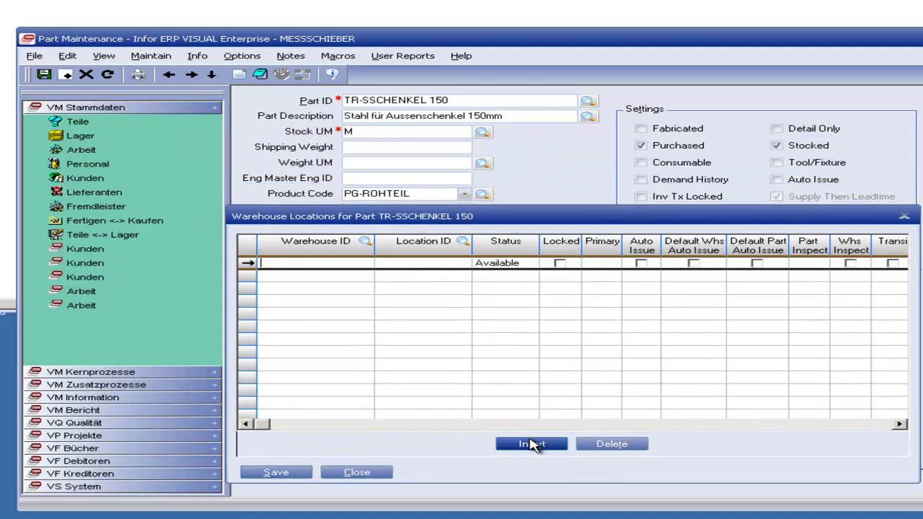
pyautogui.click(366, 241)
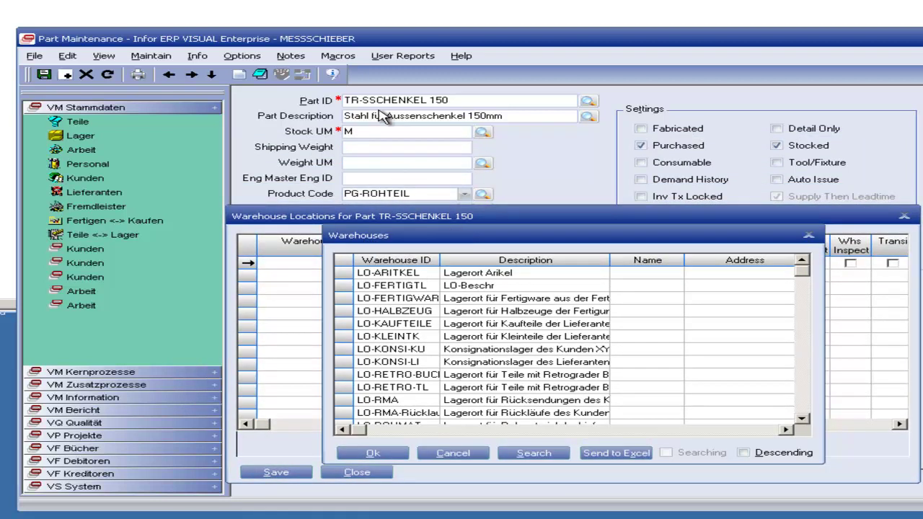
pyautogui.click(390, 351)
pyautogui.scroll(-3, 393, 364)
pyautogui.doubleClick(373, 376)
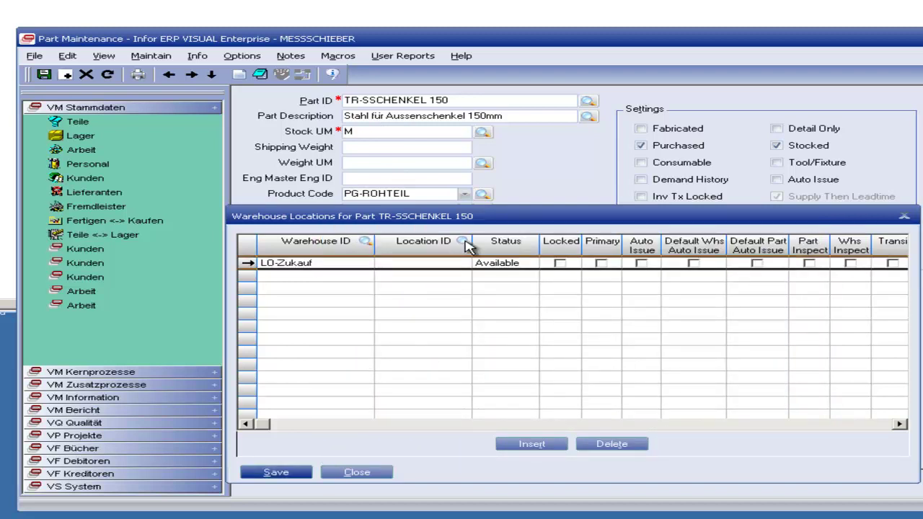
# Step: Choose location LP-RSTAHL-150A, mark it Primary and save, adding a blank second row
pyautogui.click(462, 242)
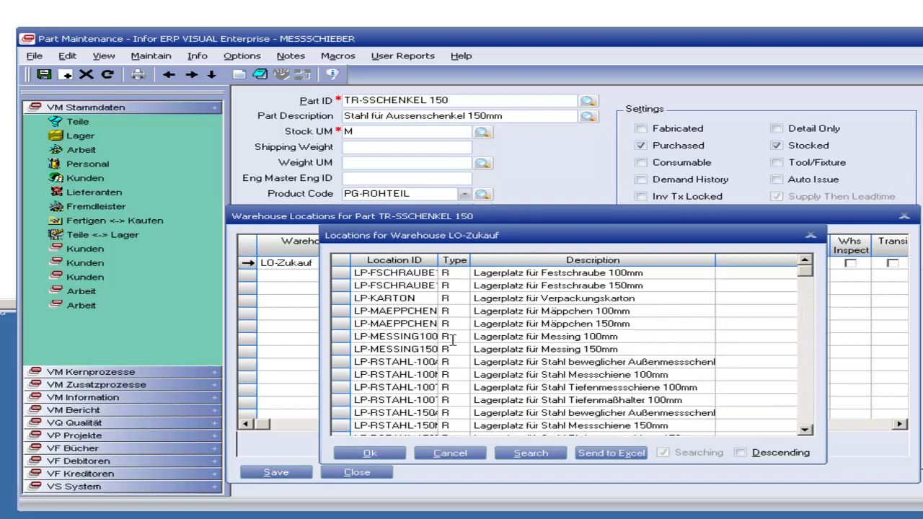
pyautogui.click(424, 339)
pyautogui.scroll(-1, 470, 387)
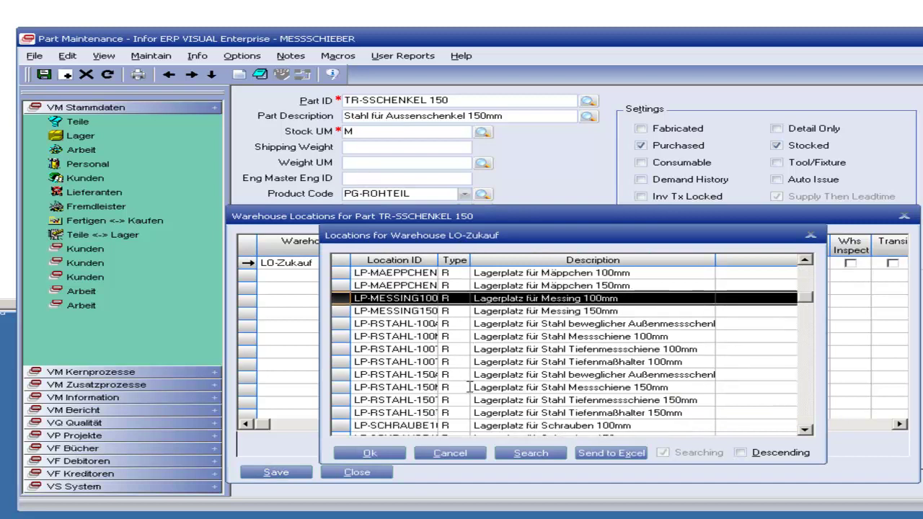
pyautogui.click(519, 401)
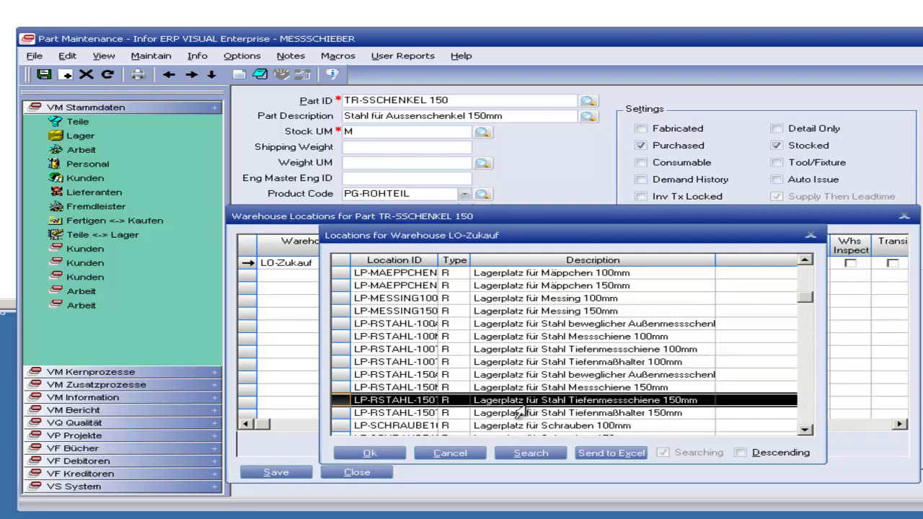
pyautogui.click(512, 375)
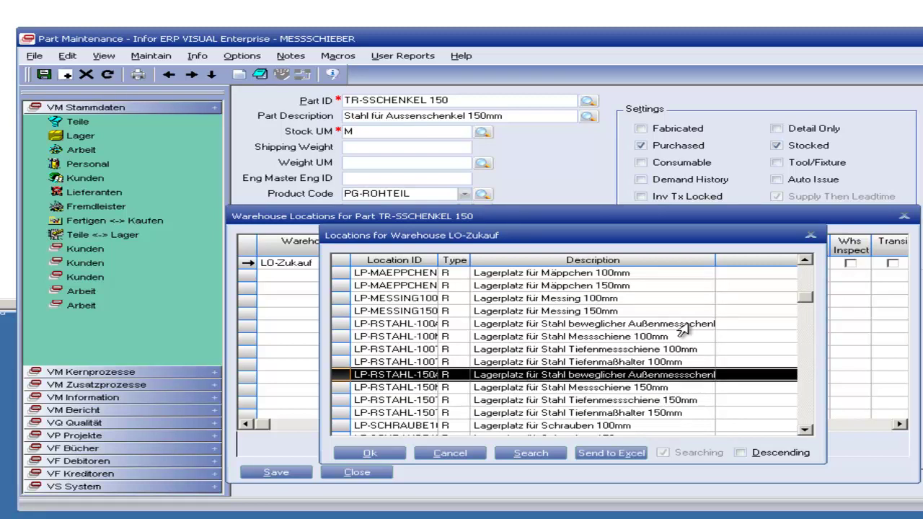
pyautogui.moveTo(716, 260); pyautogui.dragTo(752, 259)
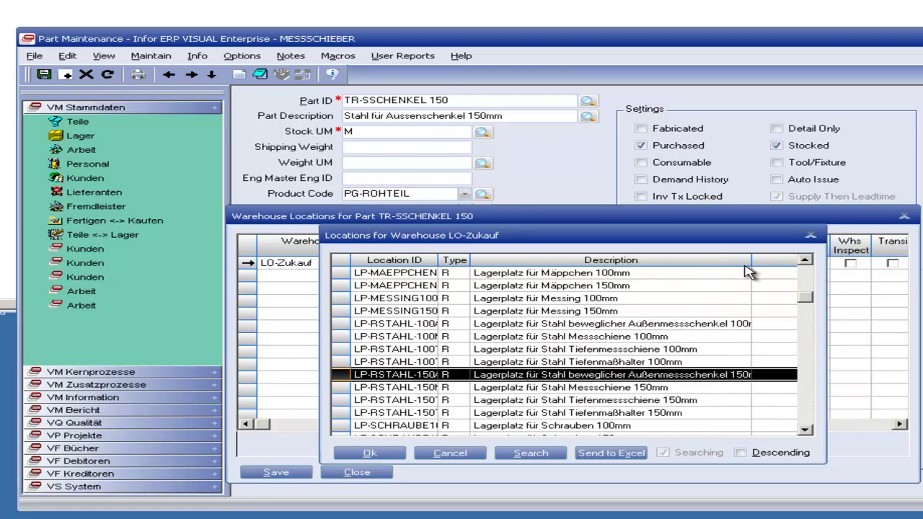
pyautogui.doubleClick(574, 377)
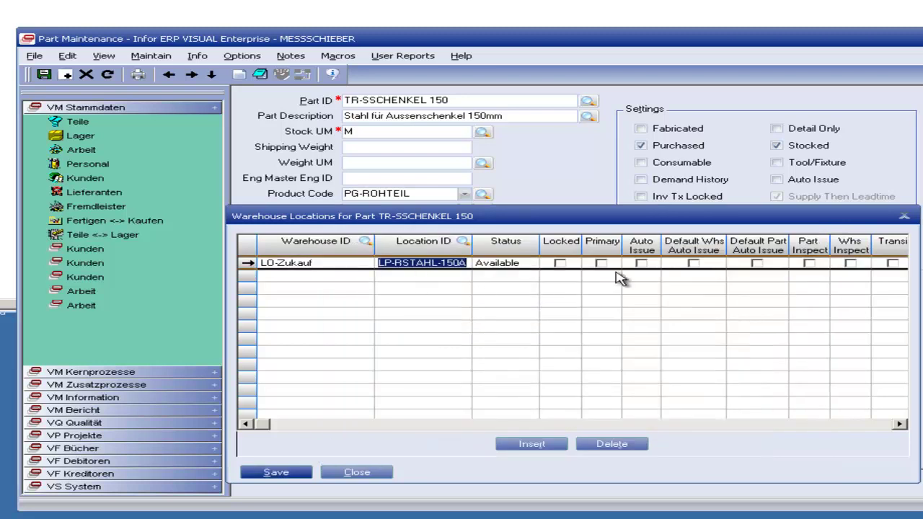
pyautogui.click(601, 264)
pyautogui.click(274, 473)
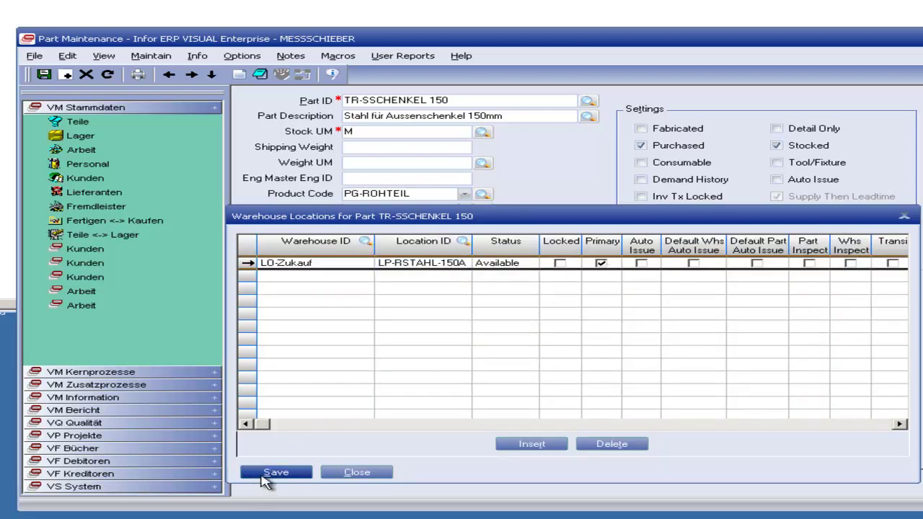
pyautogui.click(528, 446)
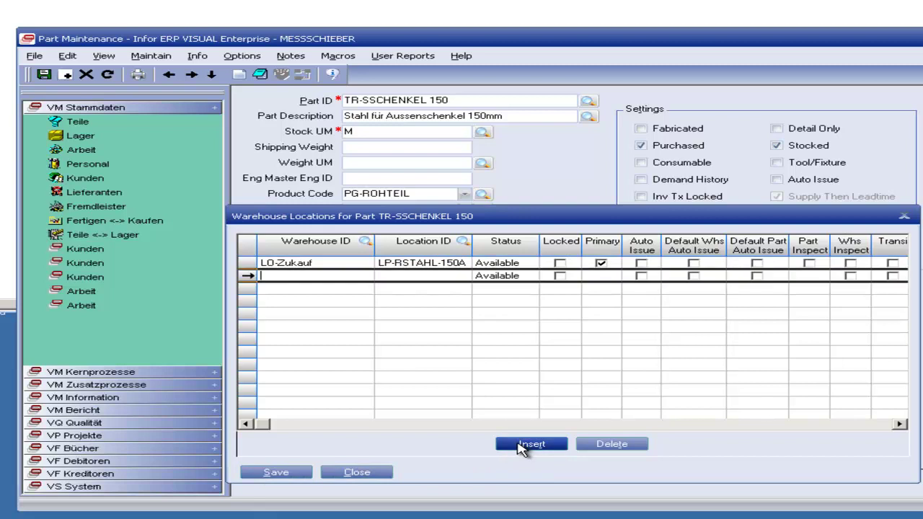
# Step: Fill the new row with warehouse LO-WE, location LP-WE-RSTAHL, and tick Part Inspect
pyautogui.click(365, 241)
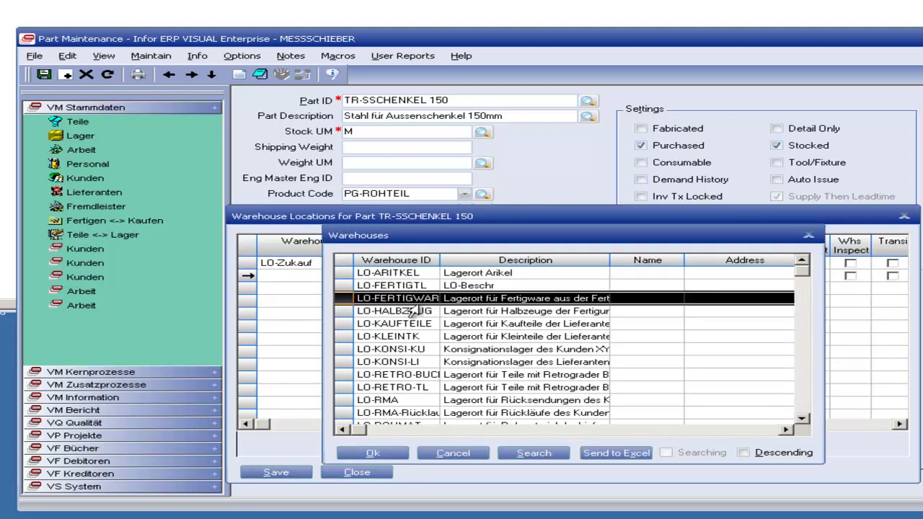
pyautogui.scroll(-3, 400, 368)
pyautogui.doubleClick(397, 362)
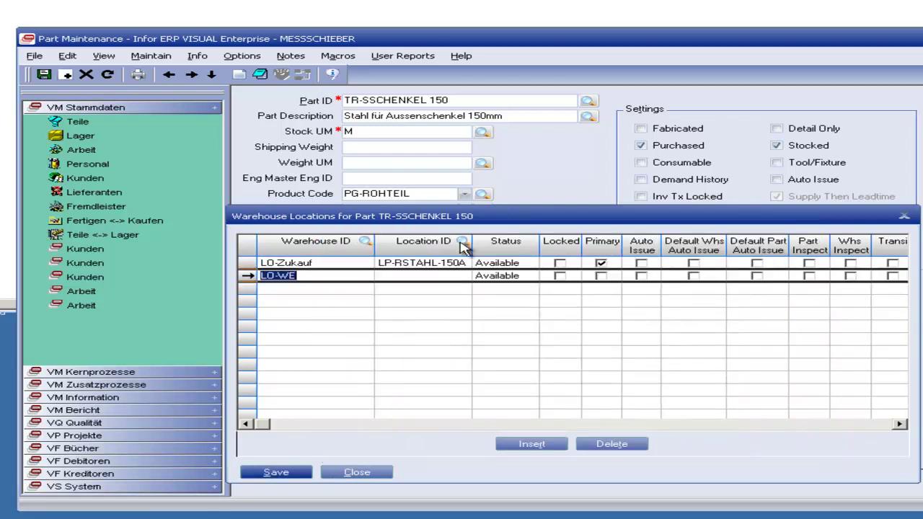
pyautogui.click(462, 242)
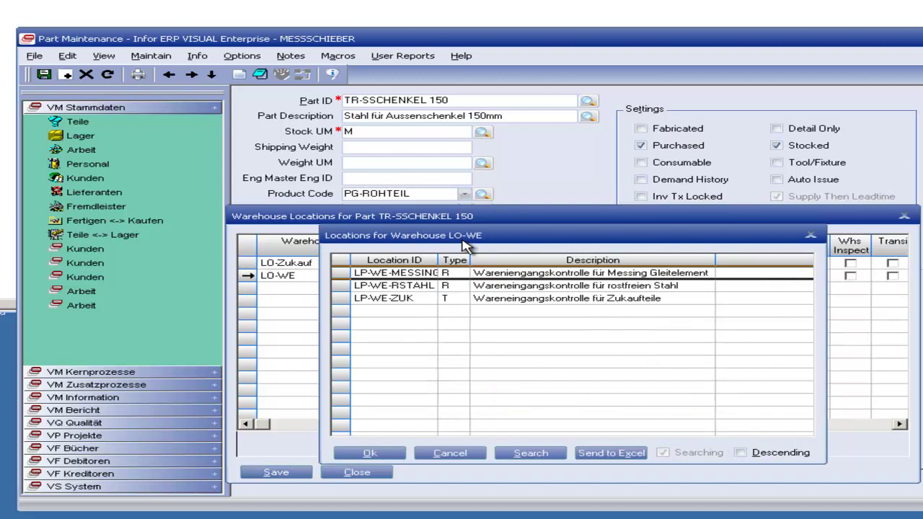
pyautogui.click(378, 287)
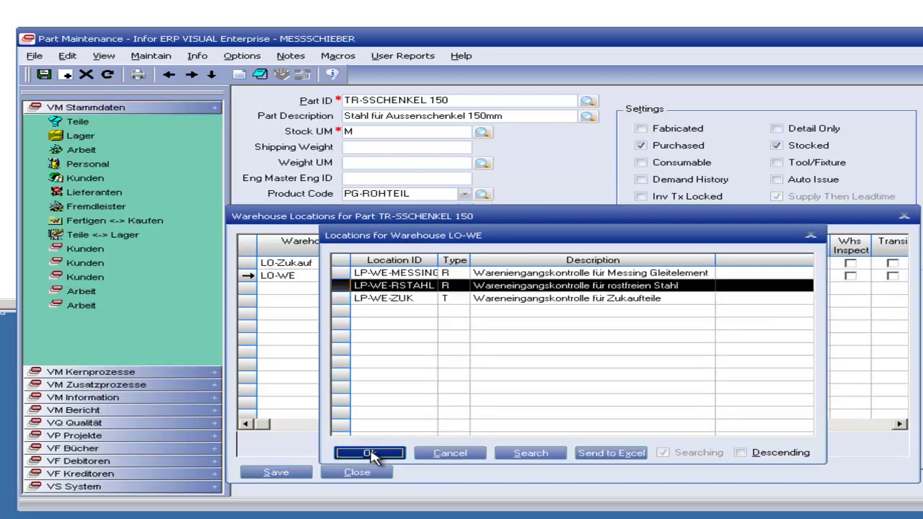
pyautogui.click(369, 453)
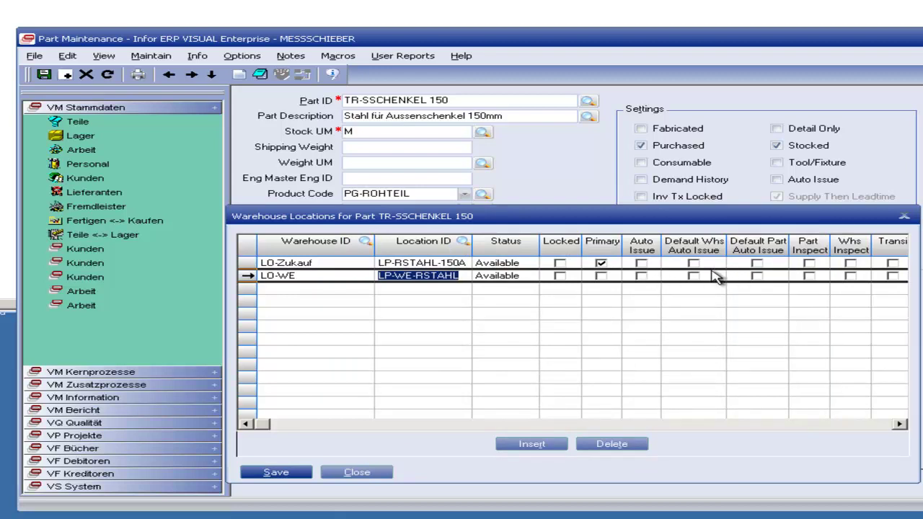
pyautogui.click(809, 276)
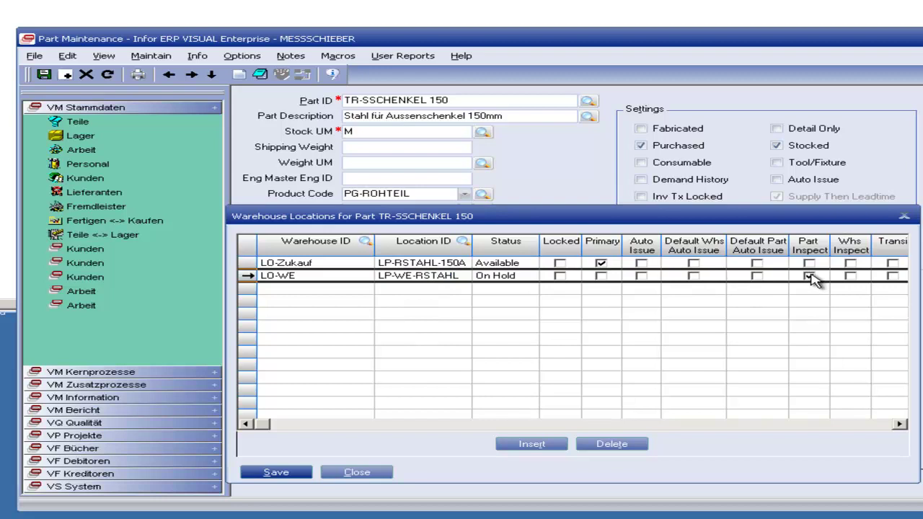
# Step: Save the warehouse locations and close the window back to the Defaults tab
pyautogui.click(278, 472)
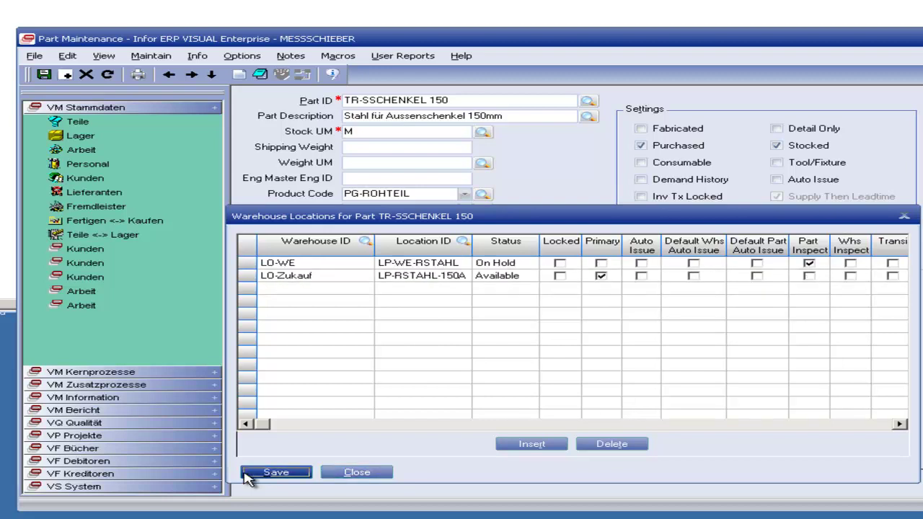
pyautogui.click(338, 472)
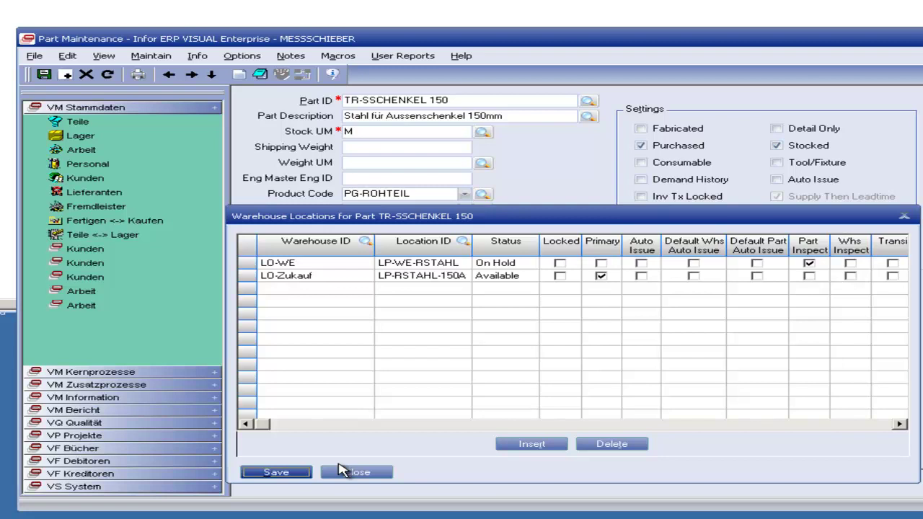
pyautogui.click(352, 474)
pyautogui.click(252, 268)
pyautogui.click(256, 278)
pyautogui.click(353, 472)
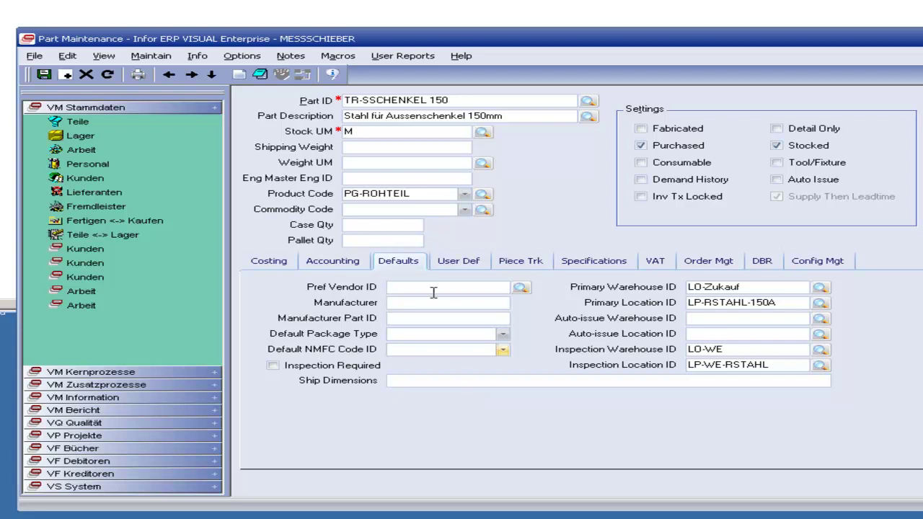
# Step: Check the part's user-defined fields, defaults and product code choices
pyautogui.click(454, 262)
pyautogui.click(415, 265)
pyautogui.click(464, 195)
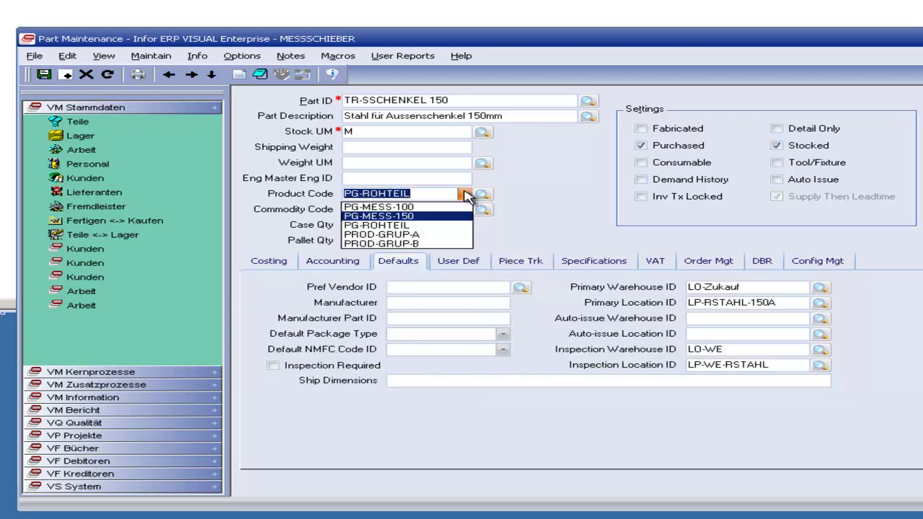
pyautogui.click(466, 195)
pyautogui.click(151, 55)
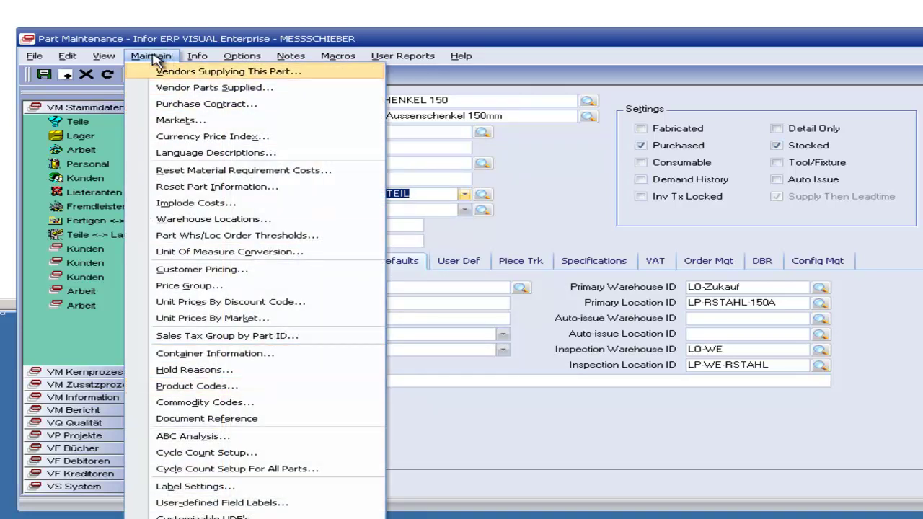
# Step: Review the accounts of product codes PROD-GRUP-B, PROD-GRUP-A and PG-ROHTEIL in Product Codes maintenance
pyautogui.click(243, 388)
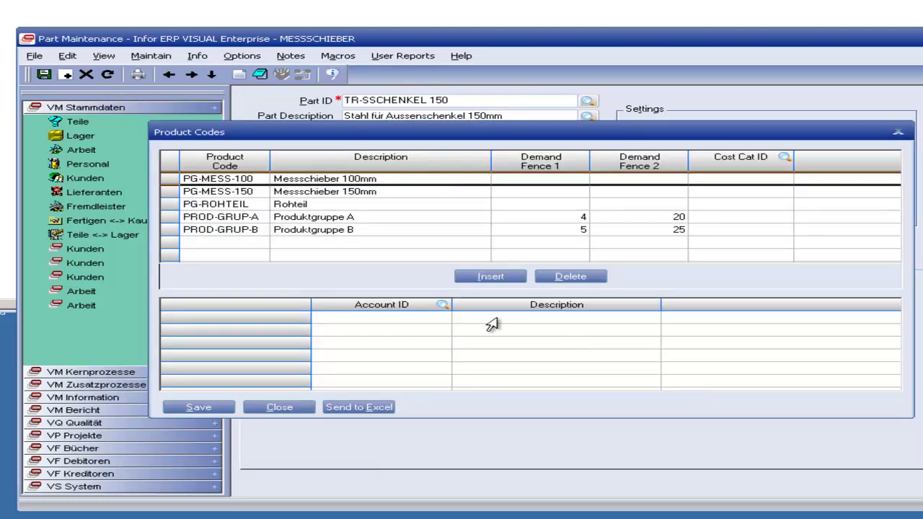
pyautogui.click(173, 229)
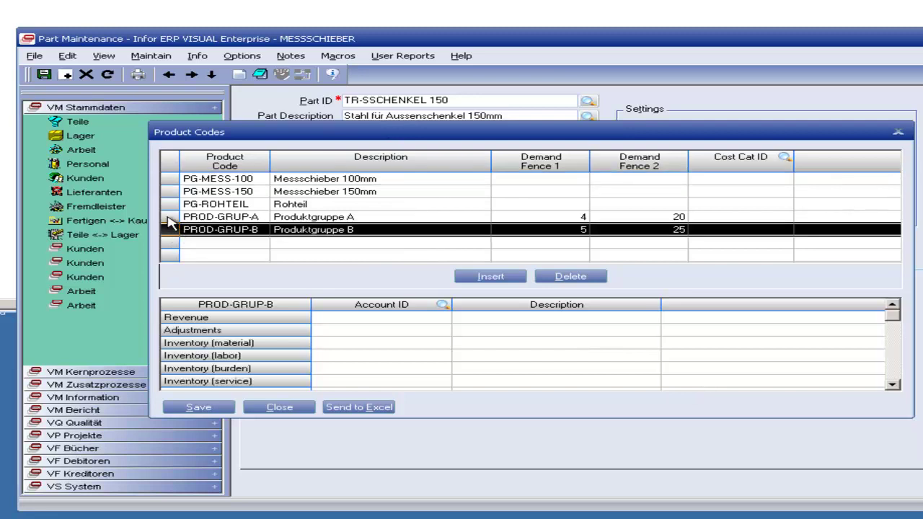
pyautogui.click(171, 217)
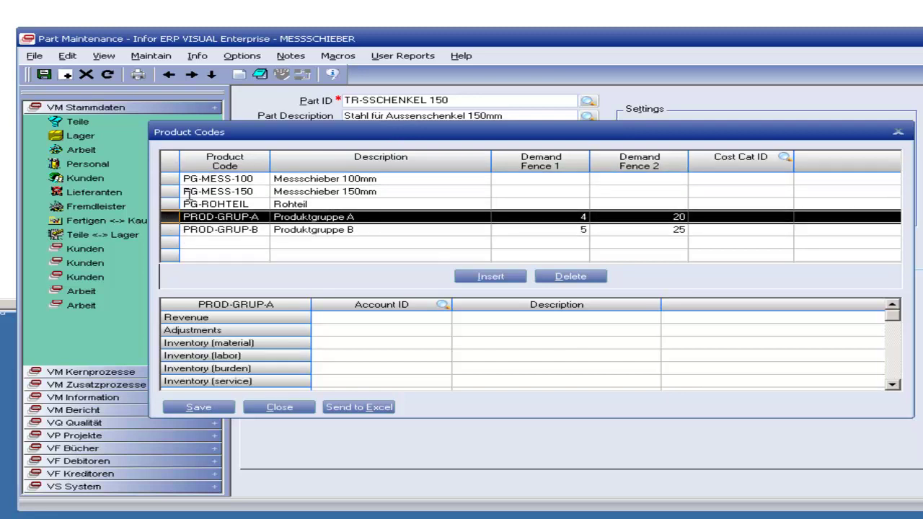
pyautogui.click(172, 180)
pyautogui.click(169, 192)
pyautogui.click(164, 205)
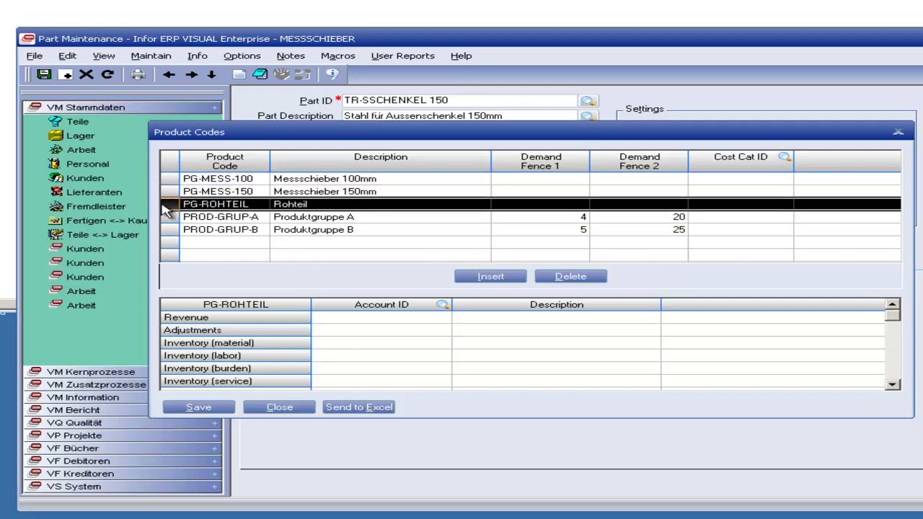
# Step: Add a test product code 'dfg' with description 'sdfsd' and save it
pyautogui.click(479, 278)
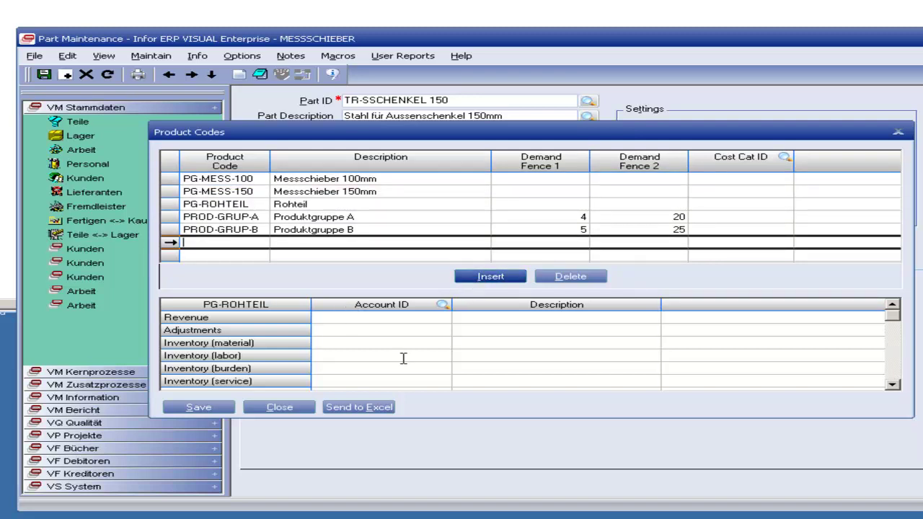
pyautogui.write('dfg')
pyautogui.press('Tab')
pyautogui.write('sdfsd')
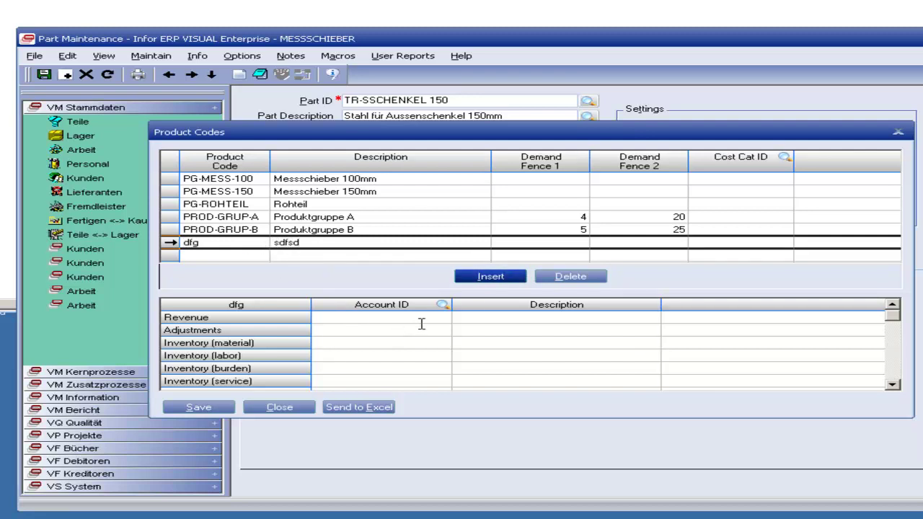
pyautogui.click(202, 408)
# Step: Inspect the account ID entries for PG-MESS-150, then close the product codes table
pyautogui.click(224, 204)
pyautogui.click(336, 329)
pyautogui.click(373, 321)
pyautogui.click(382, 354)
pyautogui.click(401, 378)
pyautogui.click(372, 368)
pyautogui.click(367, 329)
pyautogui.click(367, 319)
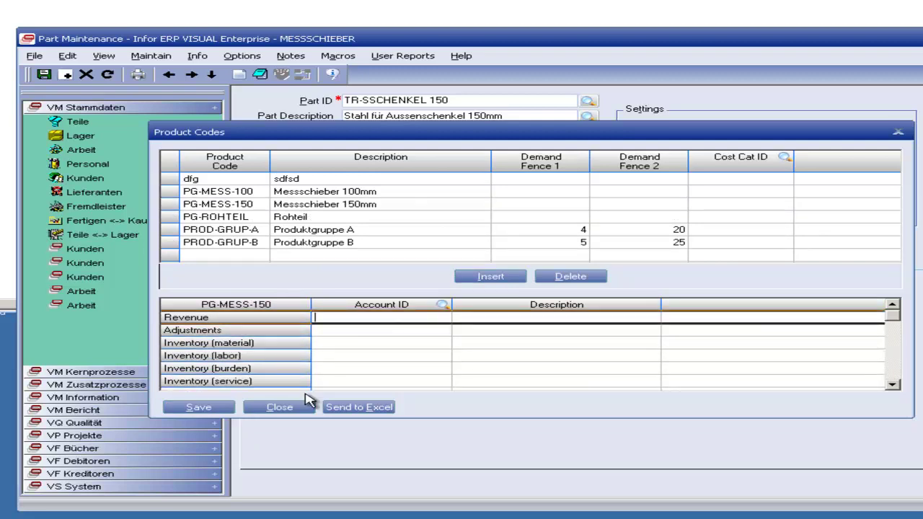
pyautogui.click(279, 407)
# Step: Bring up the part's Product Code lookup list
pyautogui.click(465, 195)
pyautogui.click(464, 194)
pyautogui.click(483, 194)
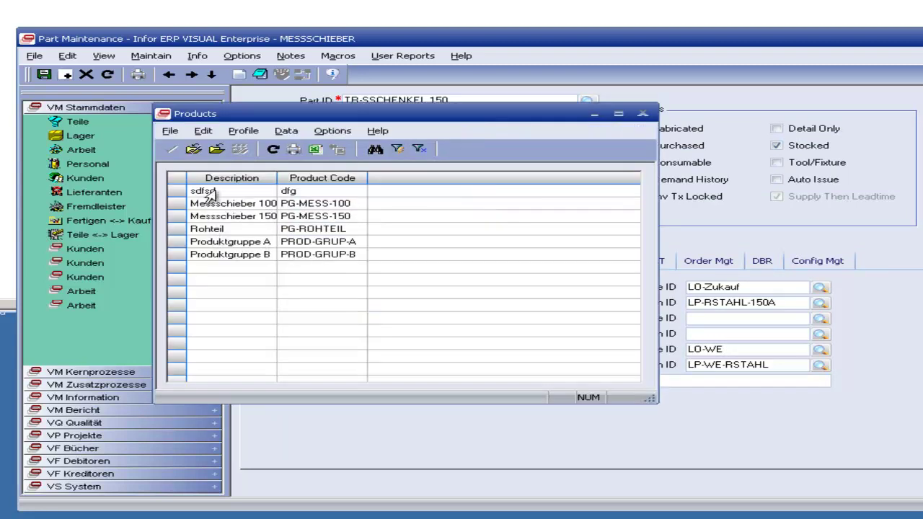
# Step: Pick test code dfg, then close Part Maintenance answering Nein to saving changes
pyautogui.doubleClick(211, 190)
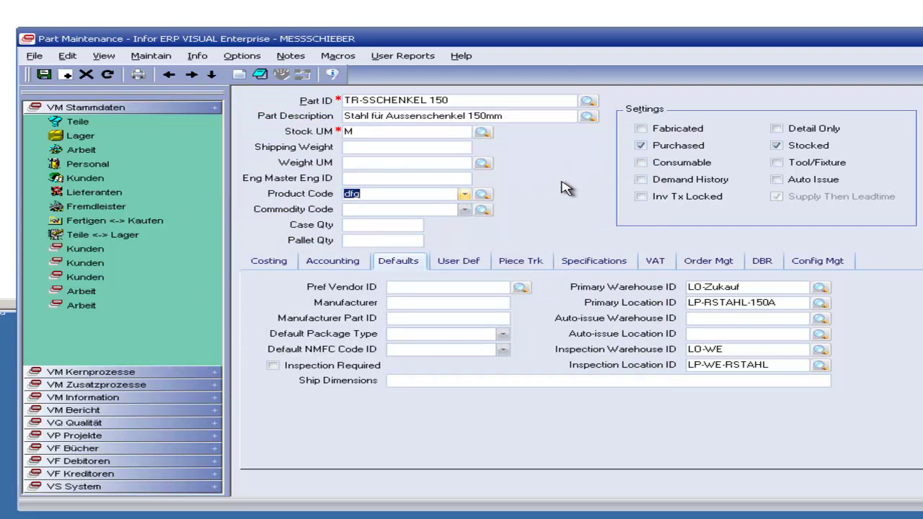
pyautogui.hotkey('alt', 'F4')
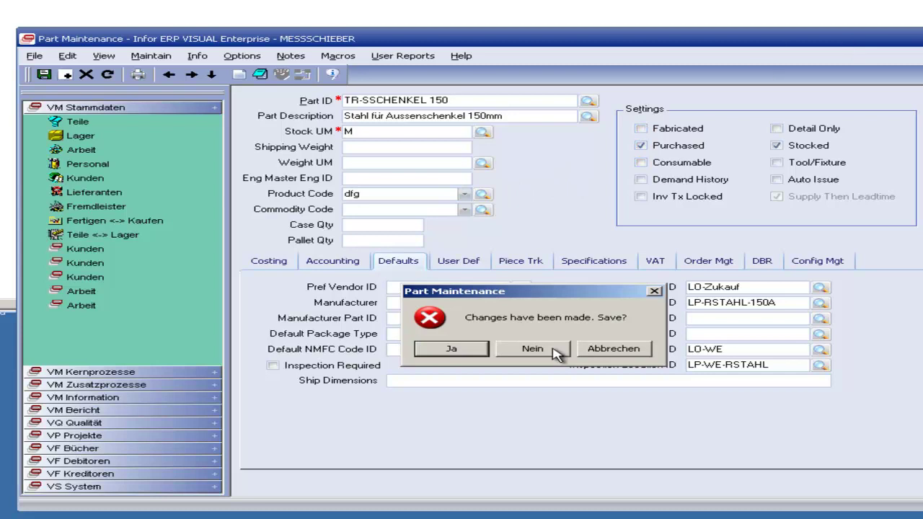
pyautogui.click(538, 352)
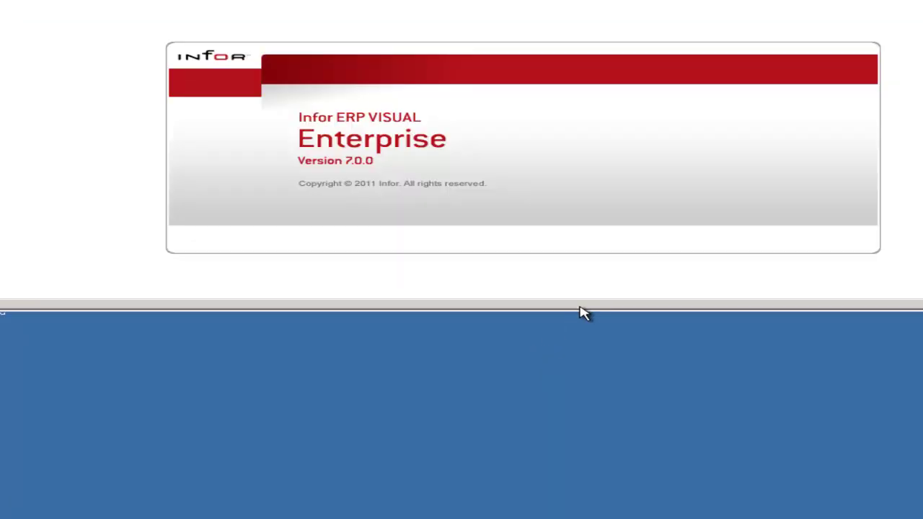
pyautogui.click(13, 1)
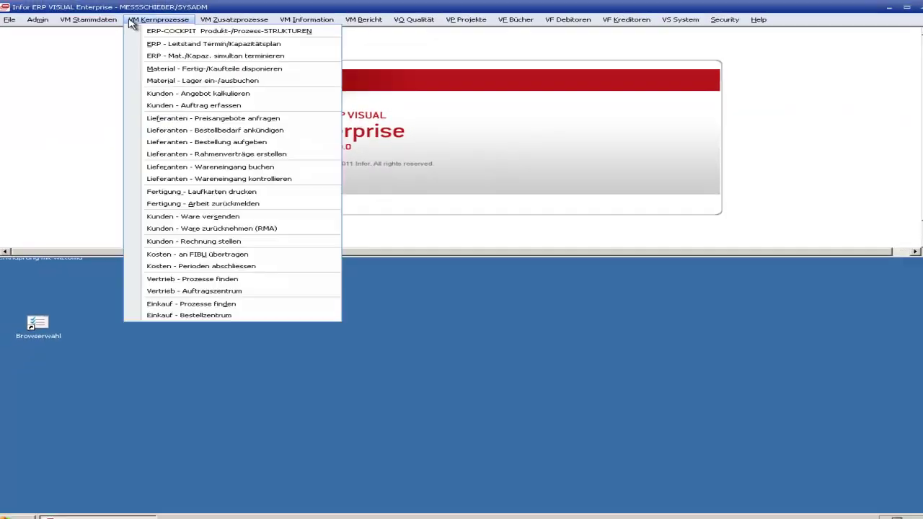
pyautogui.click(168, 34)
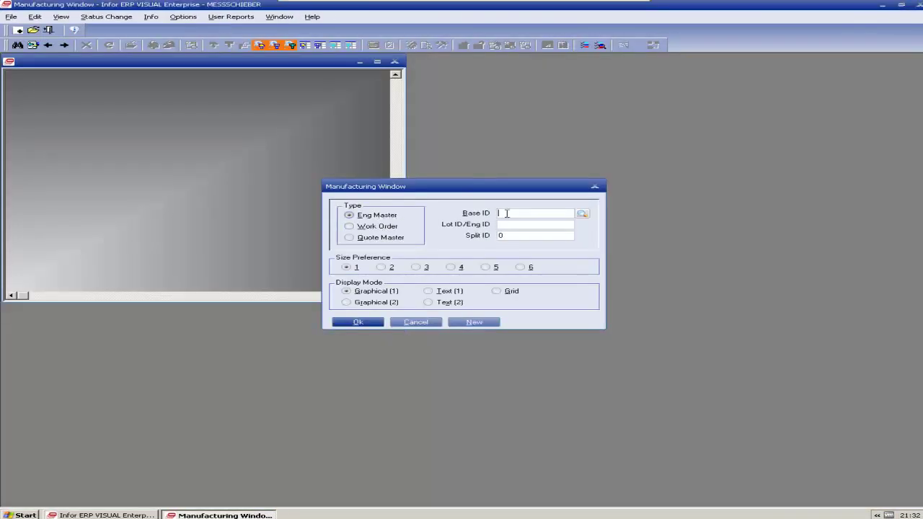
pyautogui.click(581, 213)
pyautogui.doubleClick(503, 235)
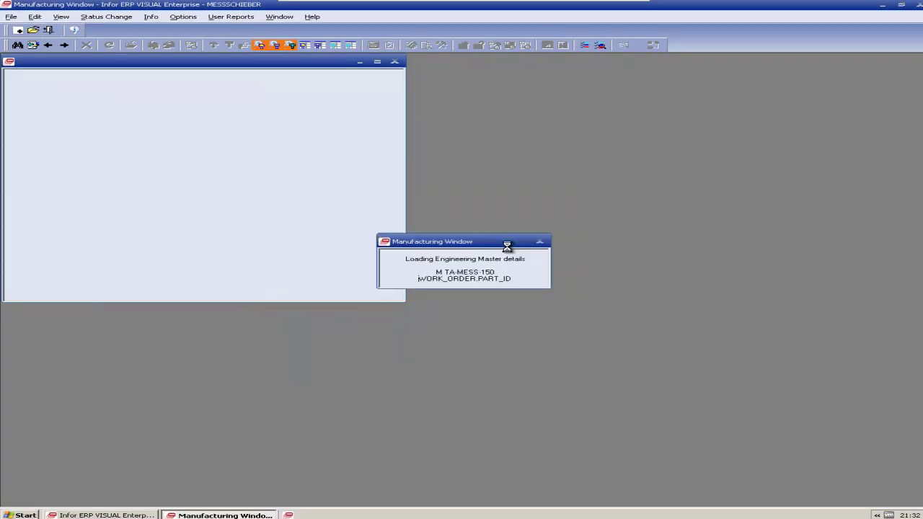
pyautogui.click(377, 61)
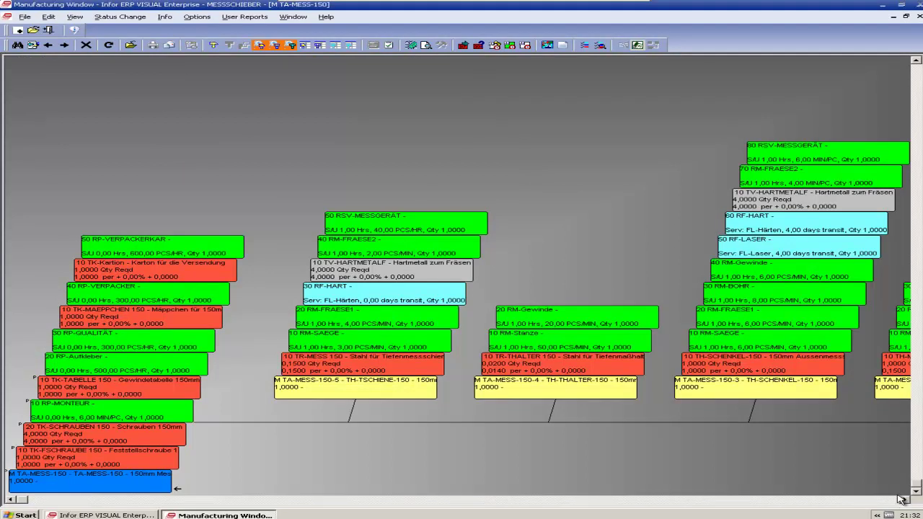
pyautogui.click(904, 498)
pyautogui.moveTo(903, 500); pyautogui.dragTo(902, 500)
pyautogui.moveTo(9, 500); pyautogui.dragTo(10, 501)
pyautogui.moveTo(904, 500); pyautogui.dragTo(905, 503)
pyautogui.click(10, 500)
pyautogui.moveTo(10, 501); pyautogui.dragTo(10, 501)
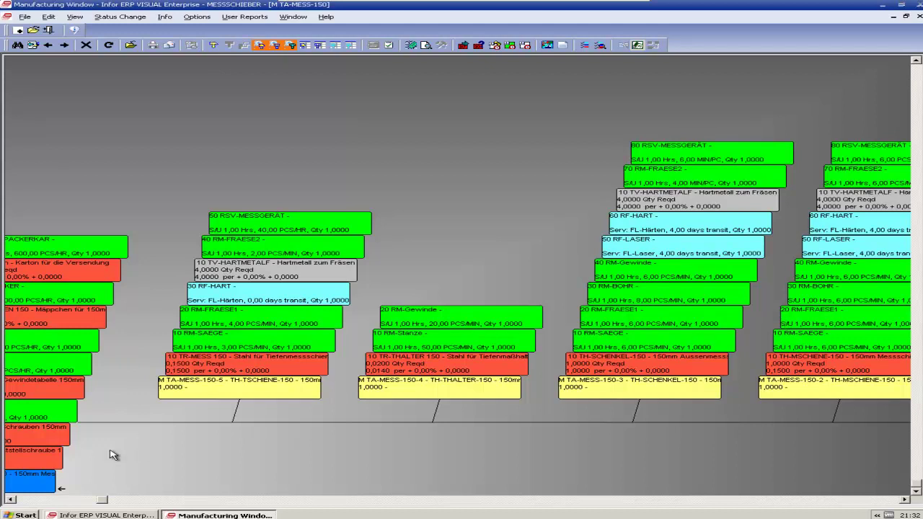
pyautogui.moveTo(10, 501); pyautogui.dragTo(11, 501)
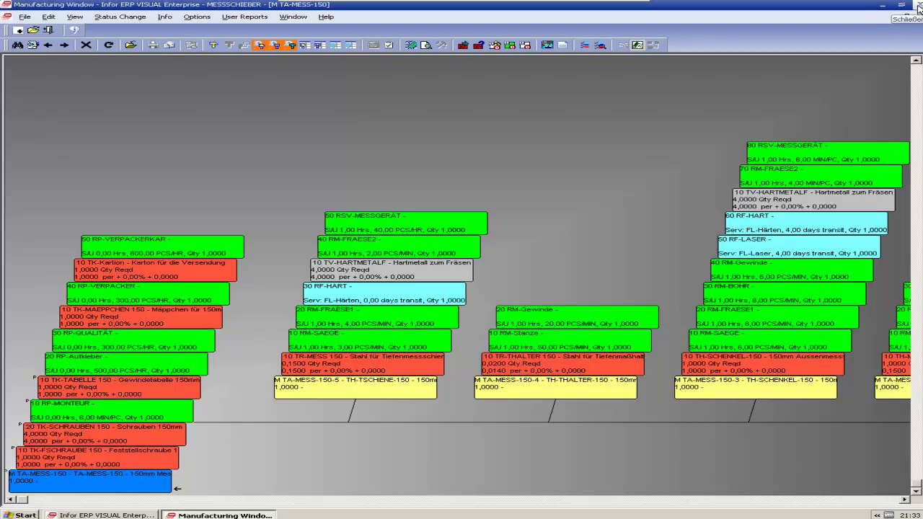
pyautogui.click(918, 6)
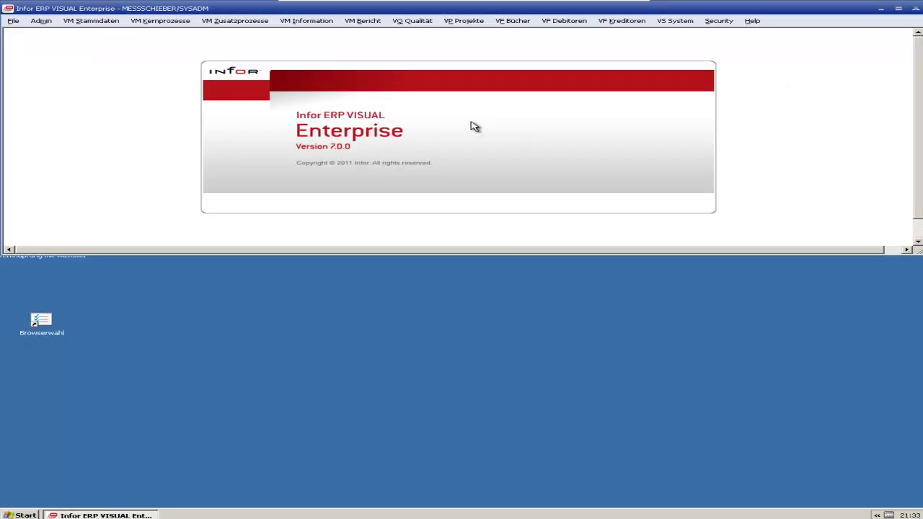